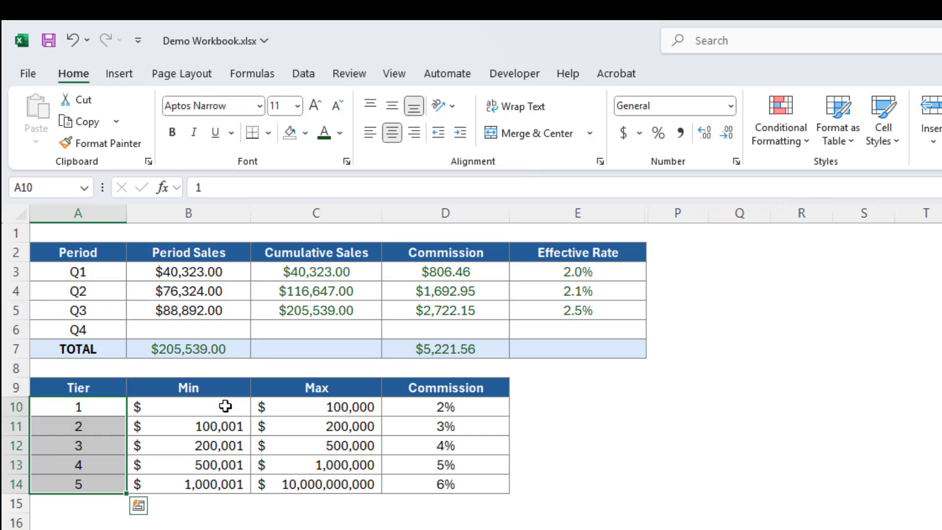
Examine the minimum, maximum and commission rate of each tier in the commission tier table, including the top tier's upper limit.
left_click(203, 413)
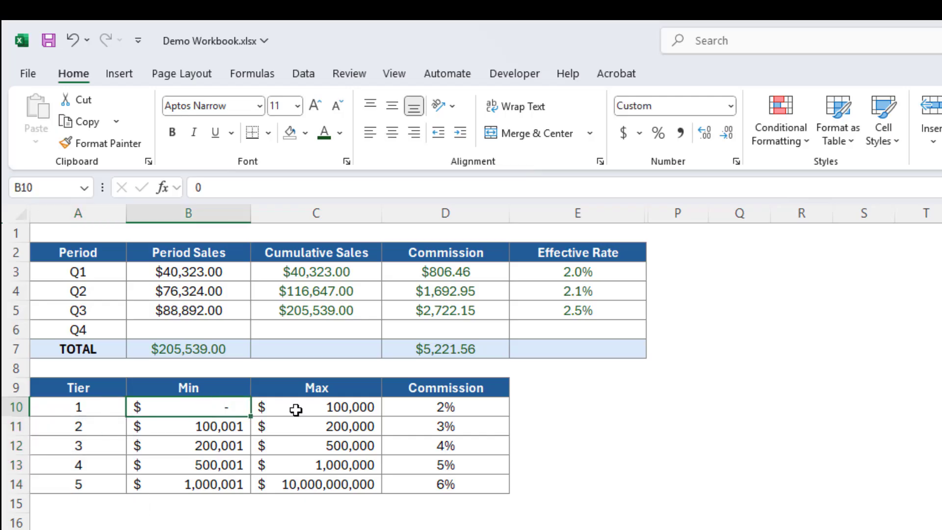
left_click(335, 406)
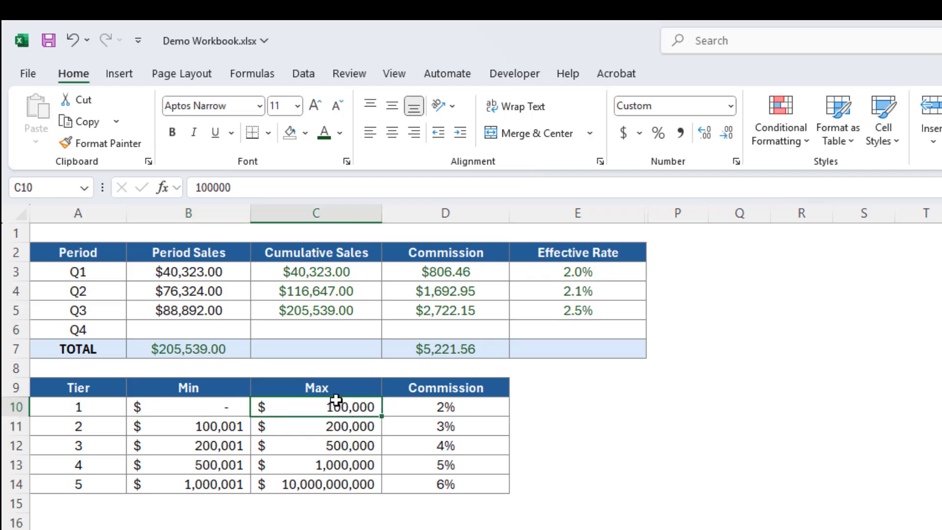
left_click(432, 408)
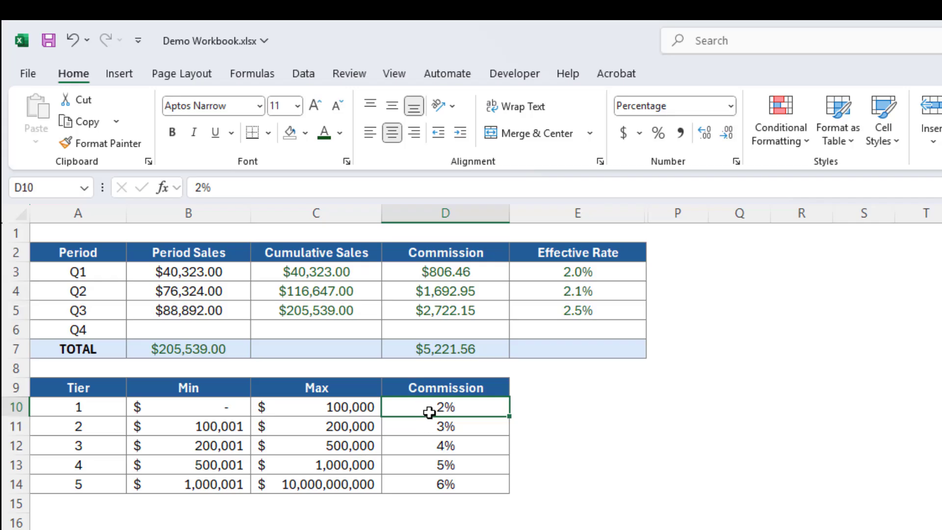
left_click(220, 427)
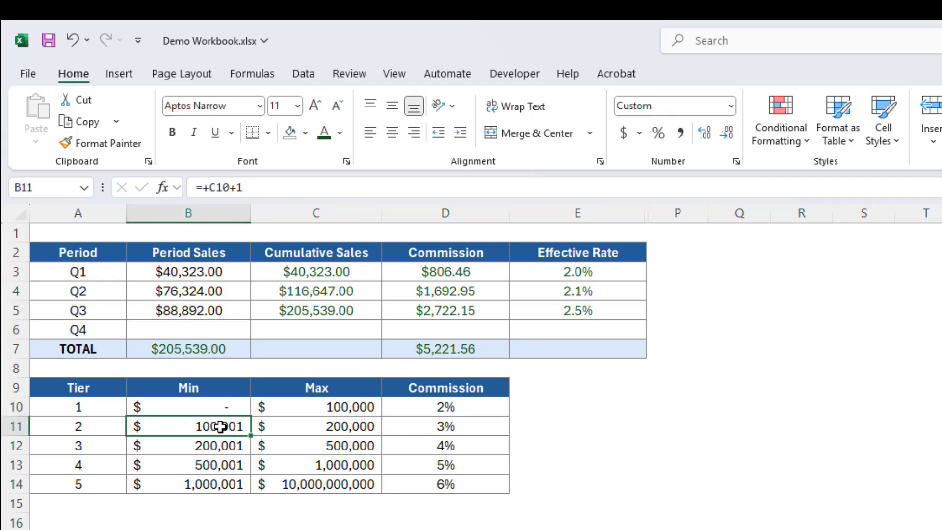
left_click(357, 427)
left_click(436, 426)
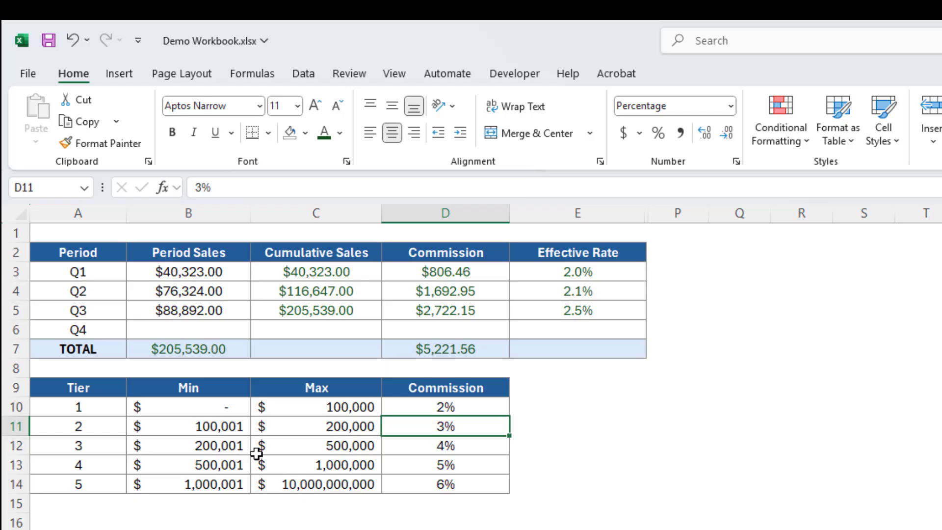
left_click(330, 443)
left_click(437, 443)
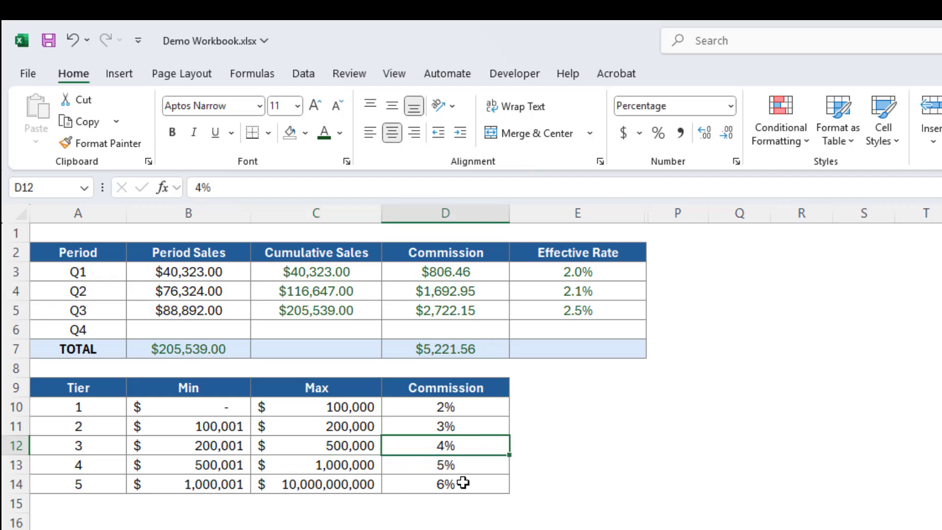
left_click(188, 486)
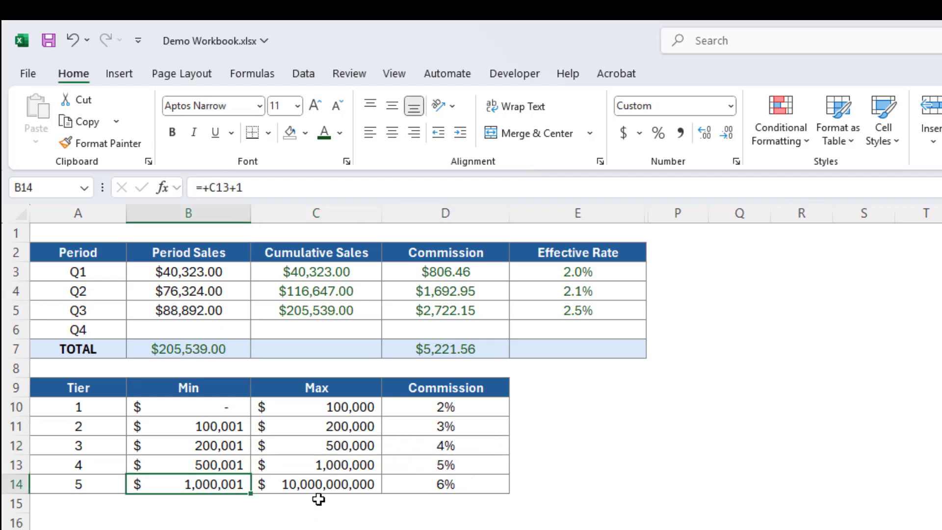
left_click(456, 487)
left_click(308, 484)
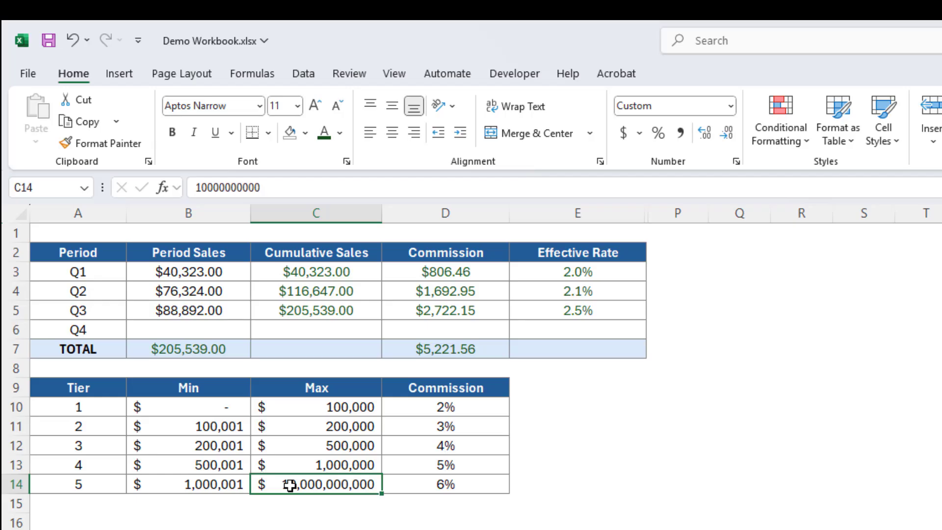
left_click_drag(198, 485, 395, 485)
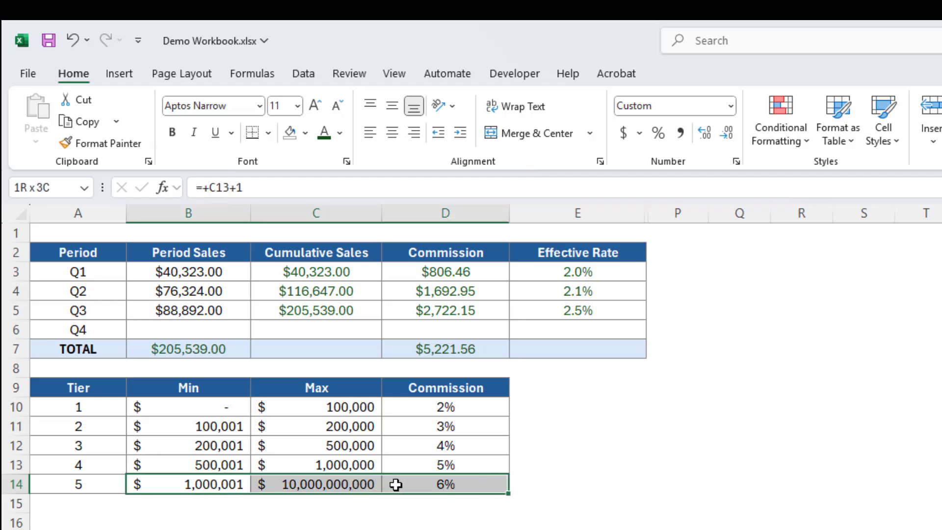
left_click(365, 483)
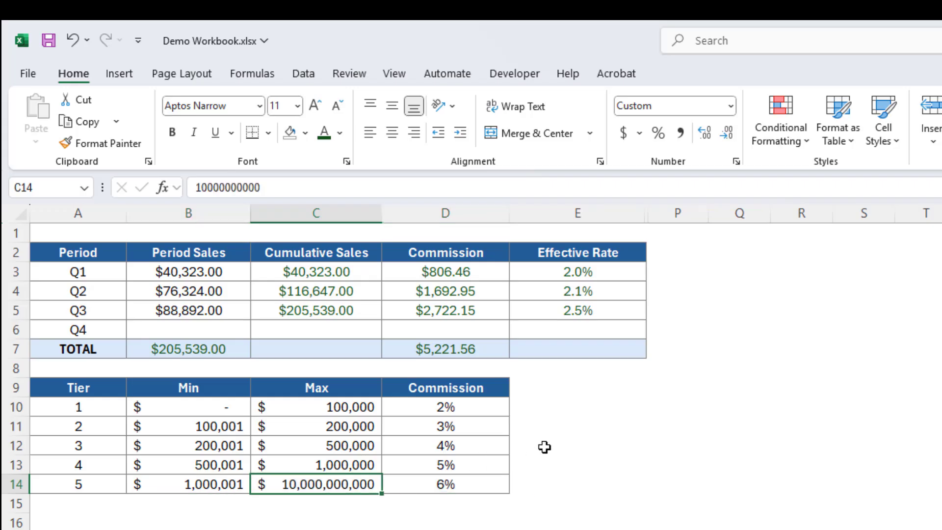
left_click_drag(101, 386, 437, 481)
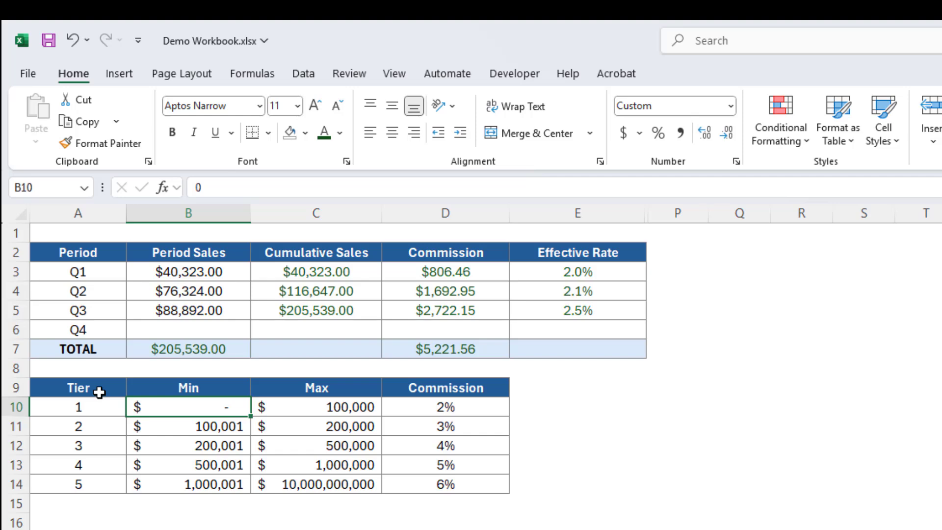
Examine the period table and its Q1 row, from period sales to the cumulative sales formula.
left_click(73, 250)
left_click_drag(72, 251, 513, 343)
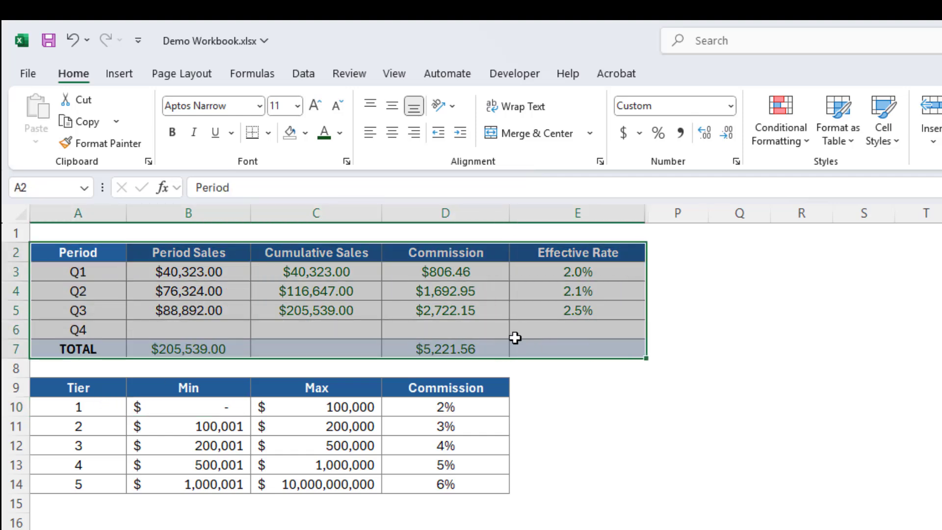
left_click(101, 273)
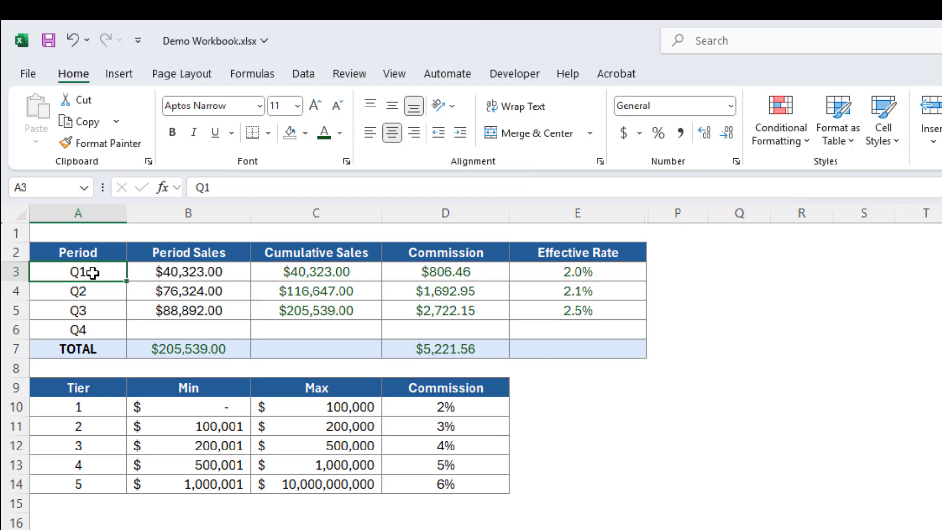
left_click(189, 270)
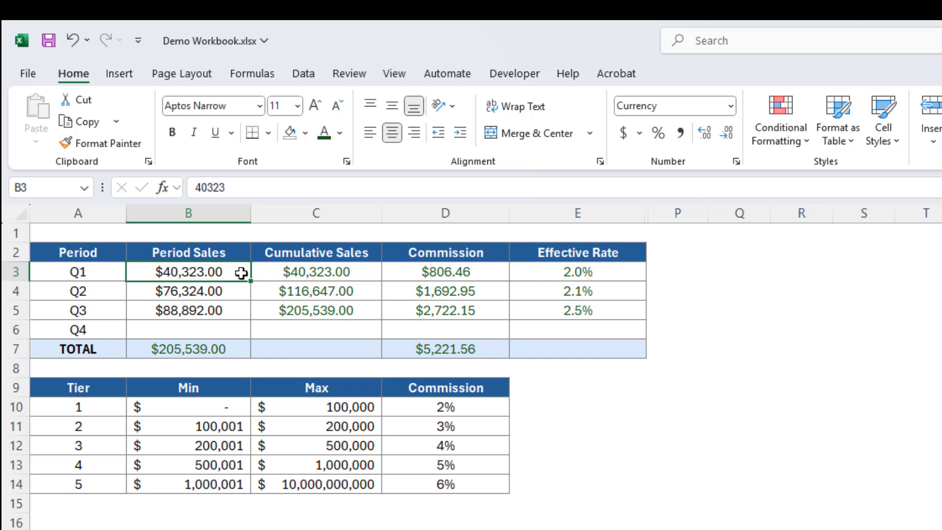
left_click(313, 270)
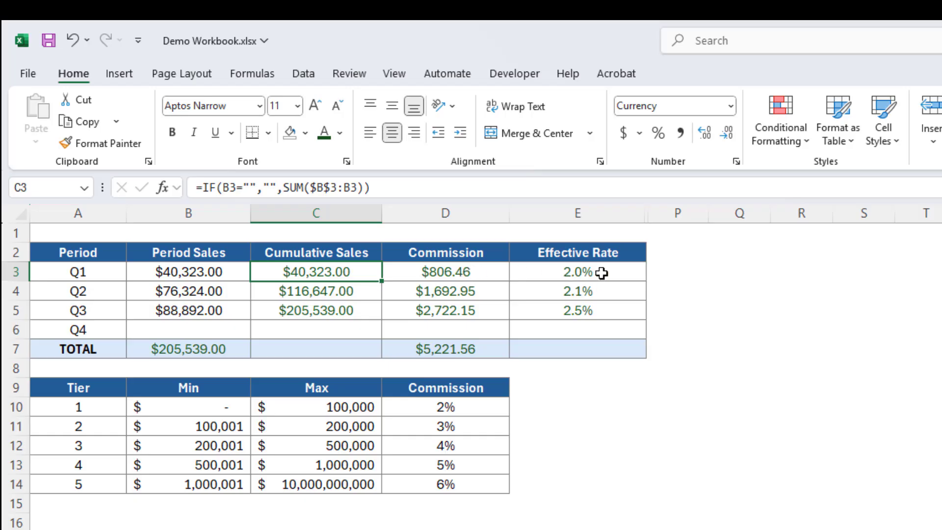
Set the Q1 period sales in B3 to 45323.
left_click(221, 273)
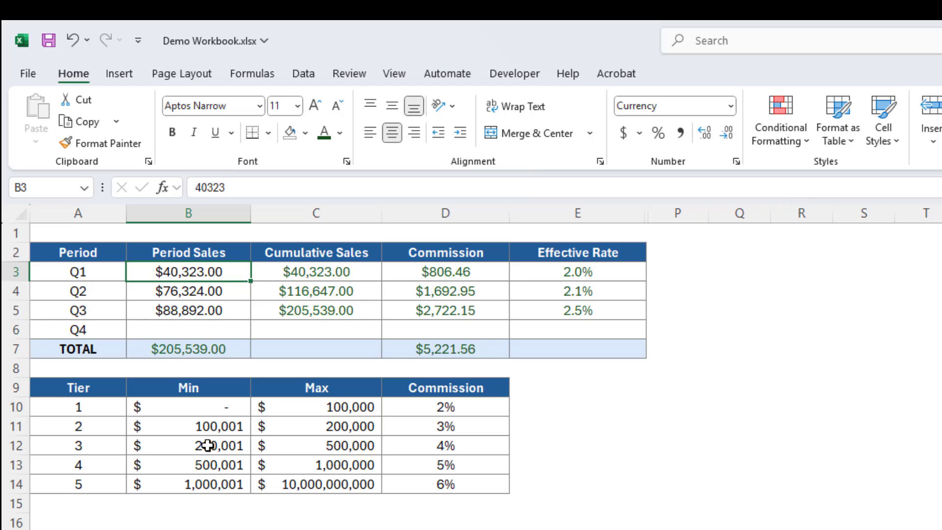
type("45323")
key("Return")
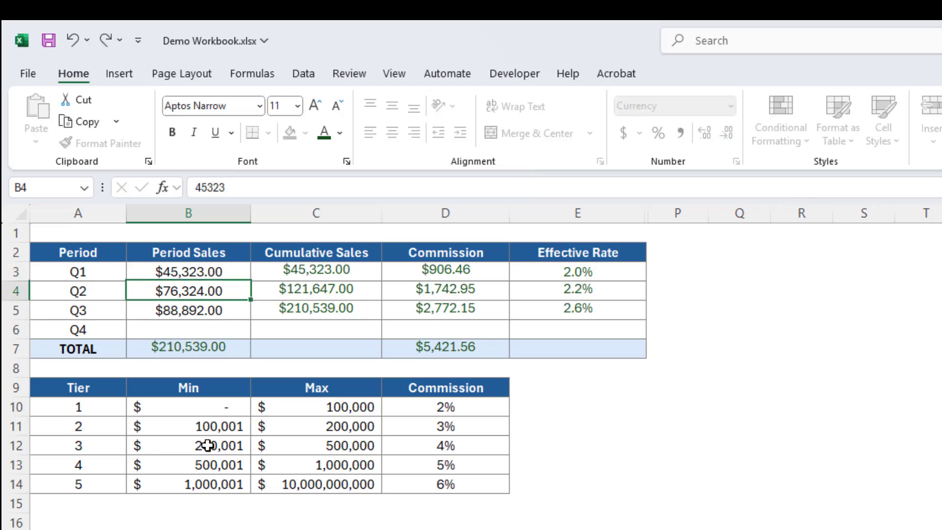
Compare the period and cumulative sales for Q1 to Q3 with the tier ranges, commission rates and effective rates.
left_click(456, 269)
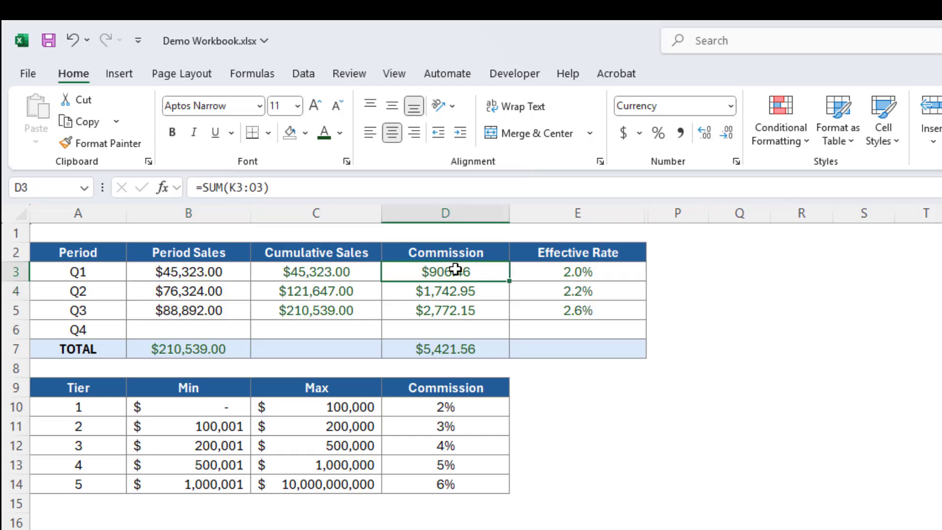
left_click(184, 292)
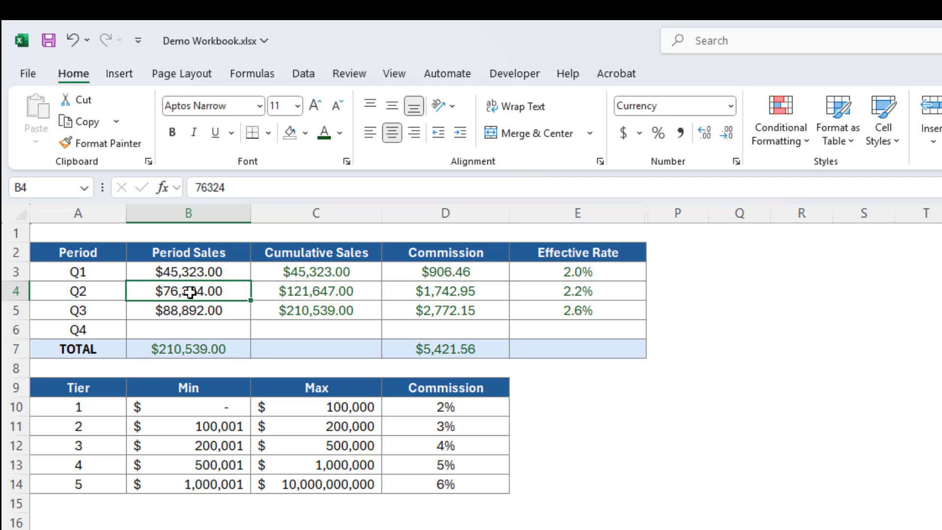
left_click(184, 255)
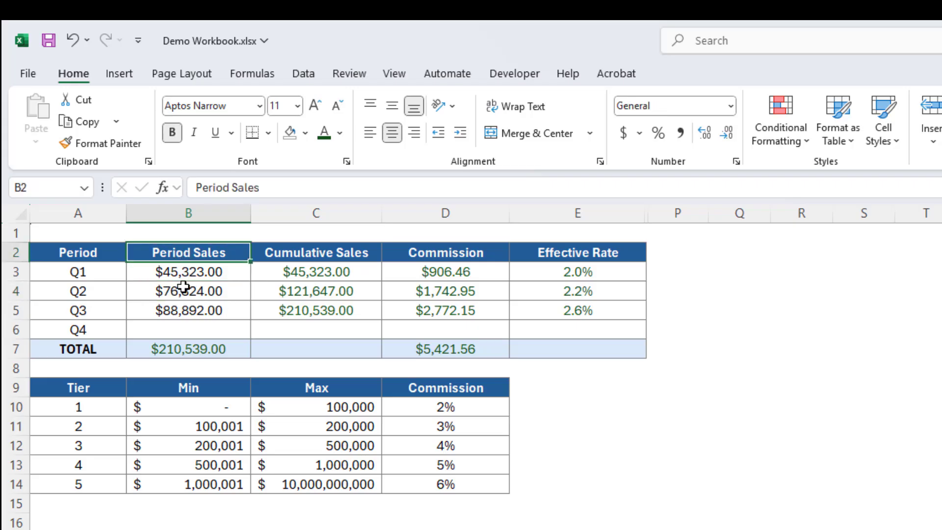
left_click(190, 291)
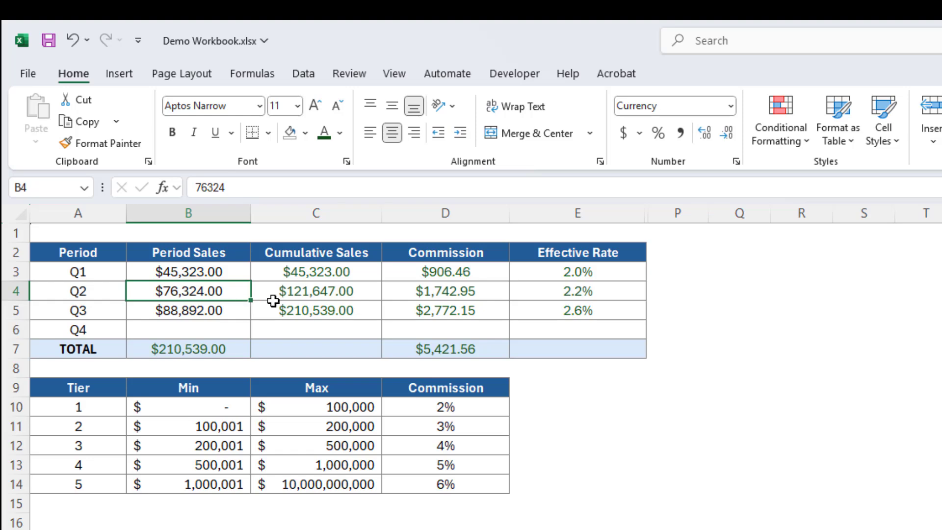
left_click(321, 292)
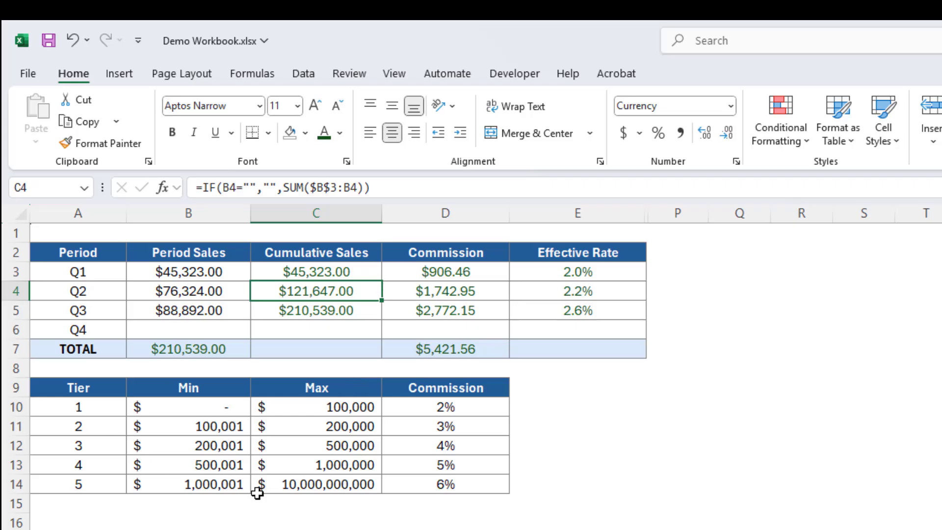
left_click_drag(196, 407, 320, 484)
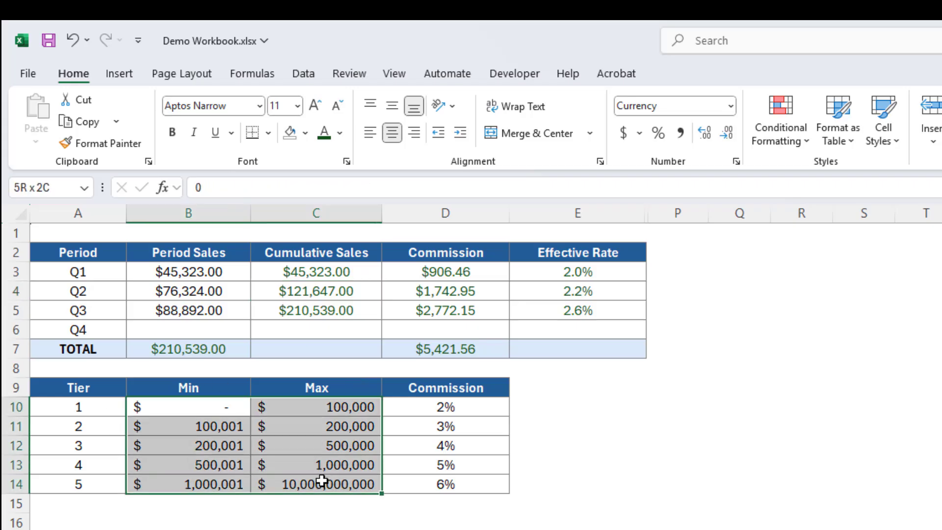
left_click(325, 293)
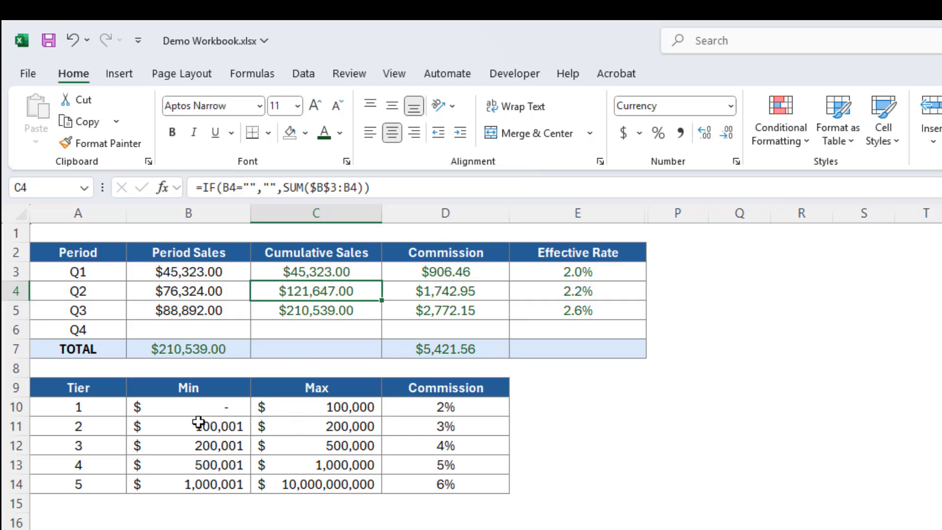
left_click_drag(90, 428, 427, 428)
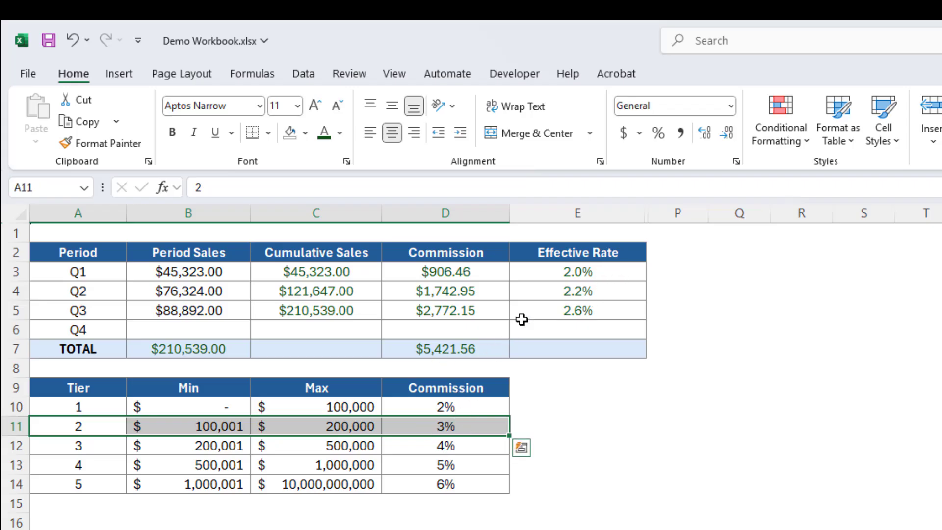
left_click(416, 429)
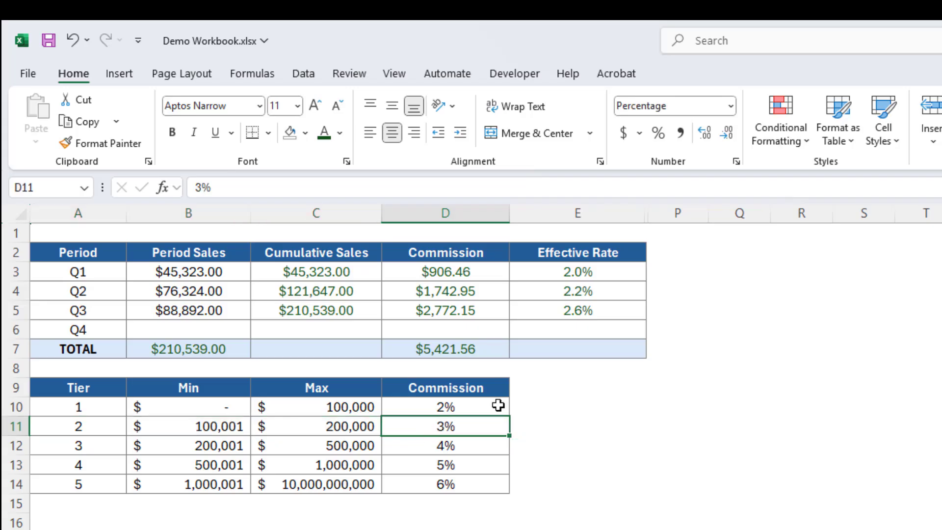
left_click(591, 290)
left_click(212, 314)
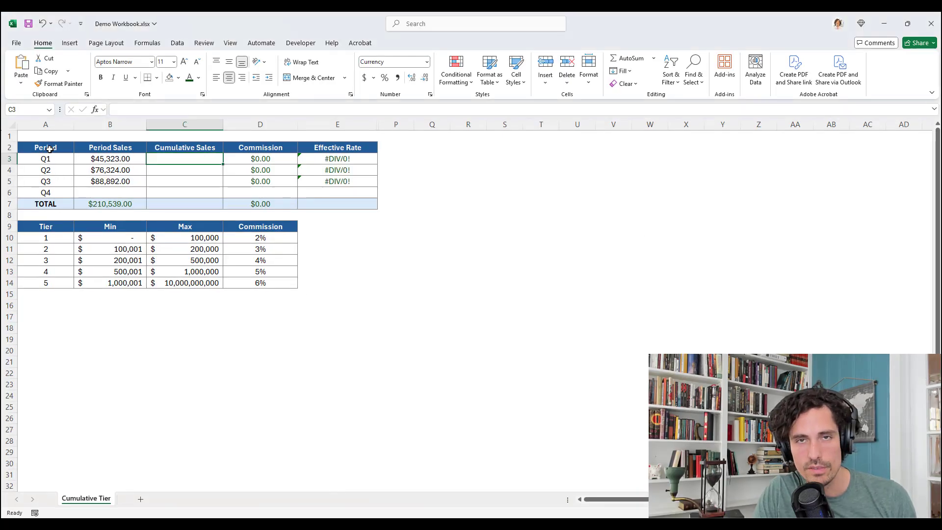
Review the Period Sales, Cumulative Sales, Commission and Effective Rate headers of the period table.
left_click(109, 147)
left_click(185, 147)
left_click(260, 147)
left_click(343, 148)
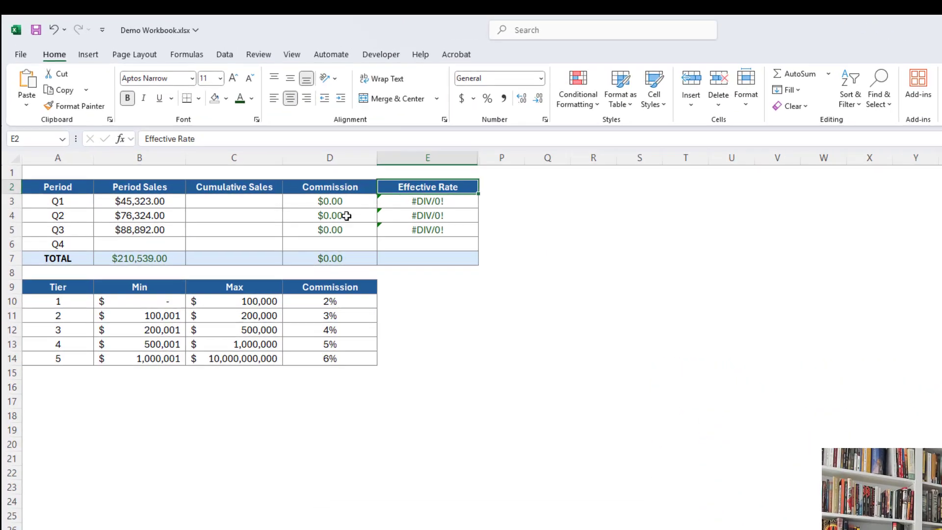
Enter the running total formula =SUM(B$3:B3) as the Q1 cumulative sales in C3.
left_click(180, 159)
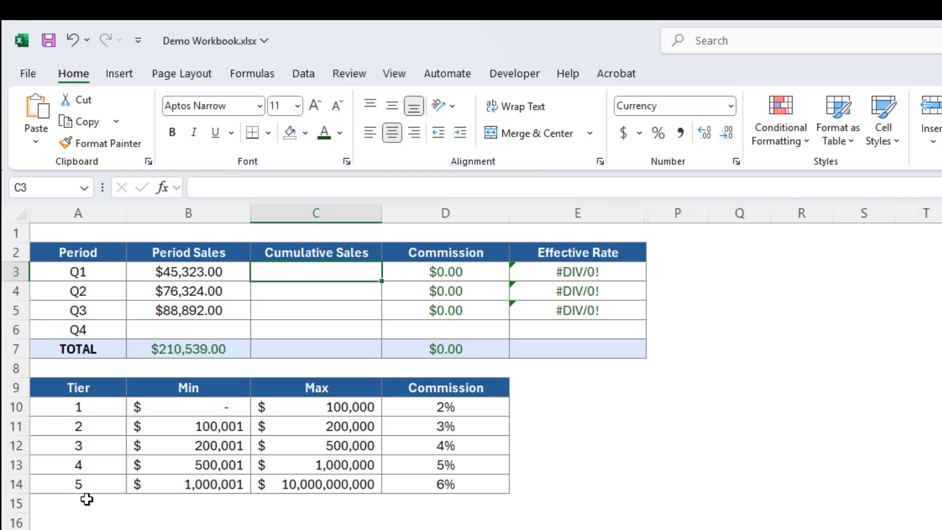
type("=S")
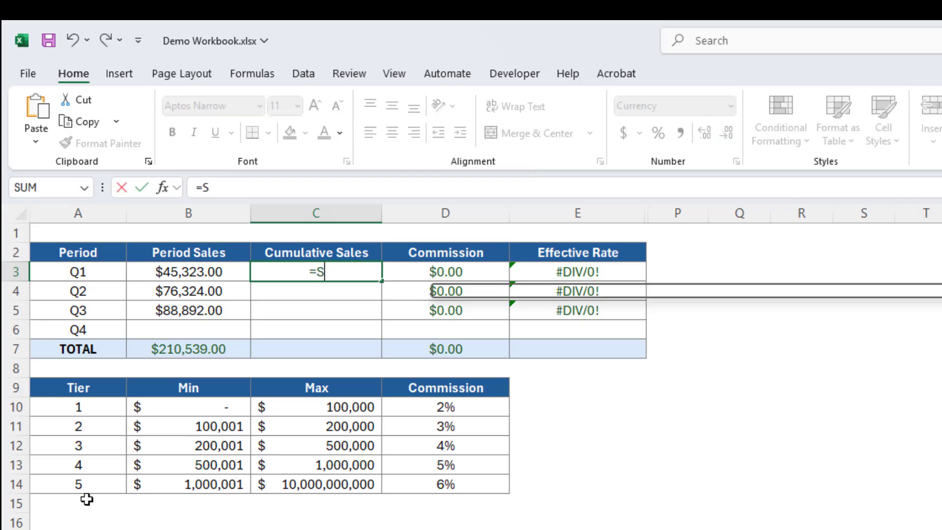
type("UM(")
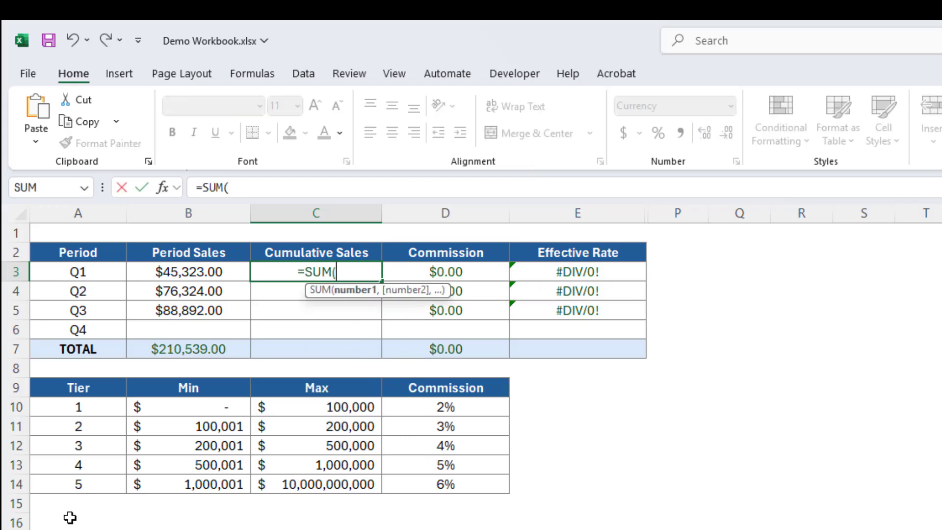
left_click(205, 269)
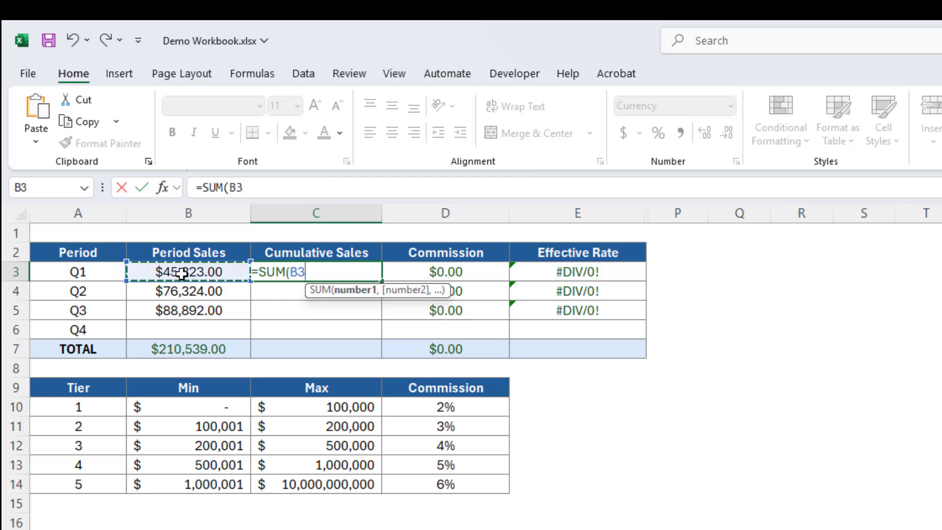
type(":")
left_click(182, 273)
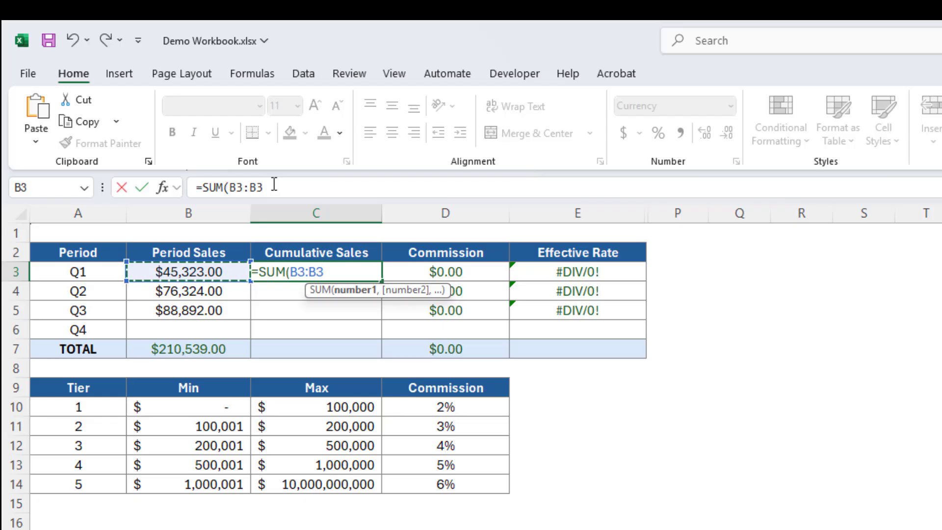
type(")")
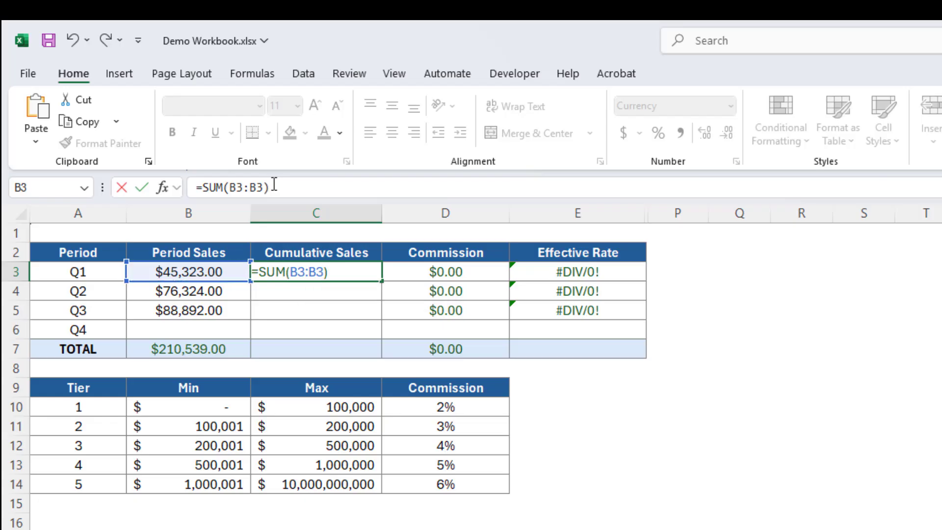
left_click(238, 188)
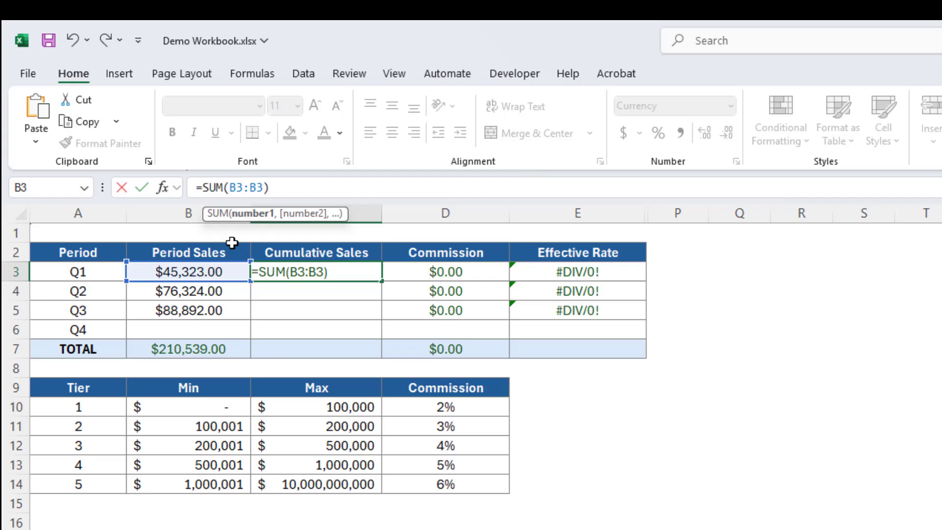
key("F4")
key("F4")
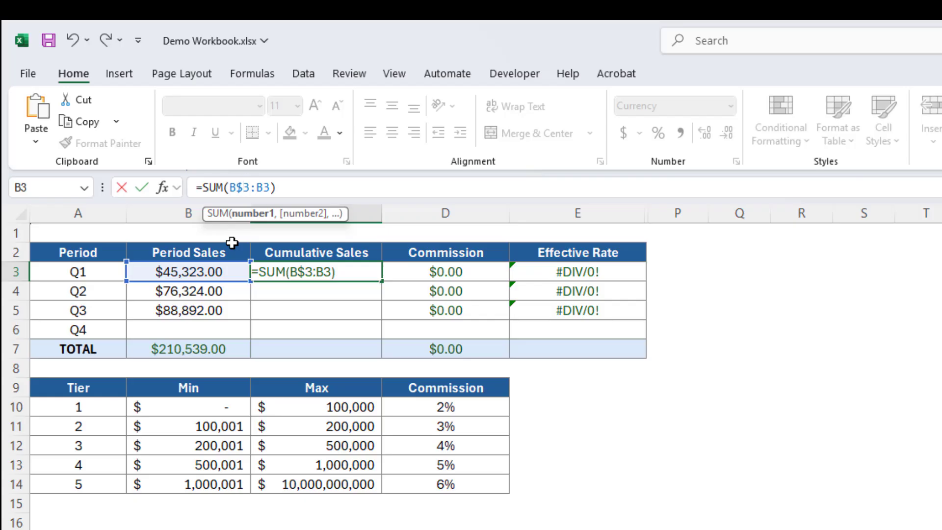
key("Return")
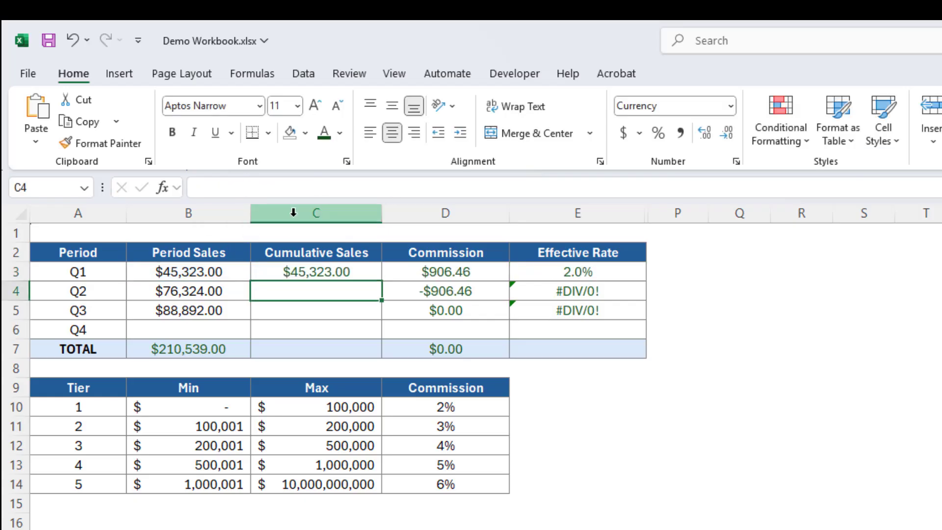
Fill the cumulative sales formula from C3 down through the Q4 row in C6.
left_click(300, 271)
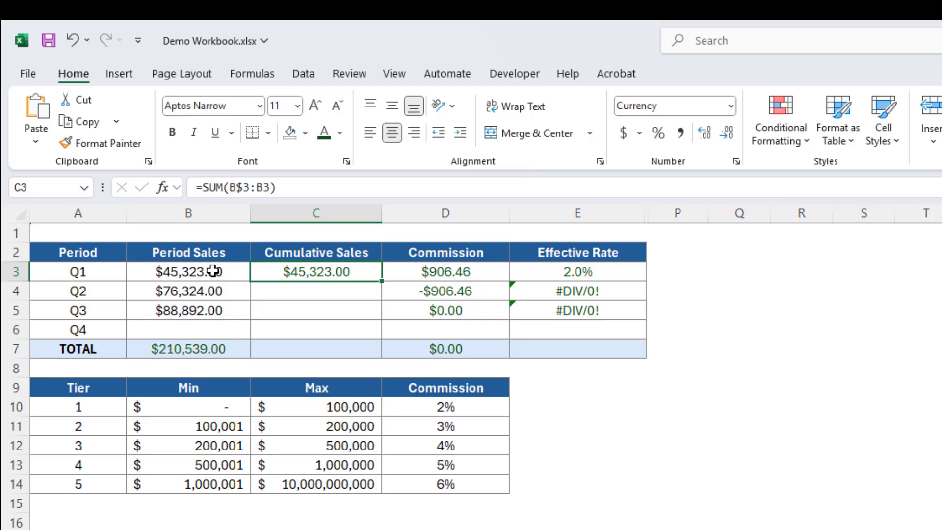
left_click(206, 270)
left_click(334, 268)
left_click_drag(382, 280, 383, 334)
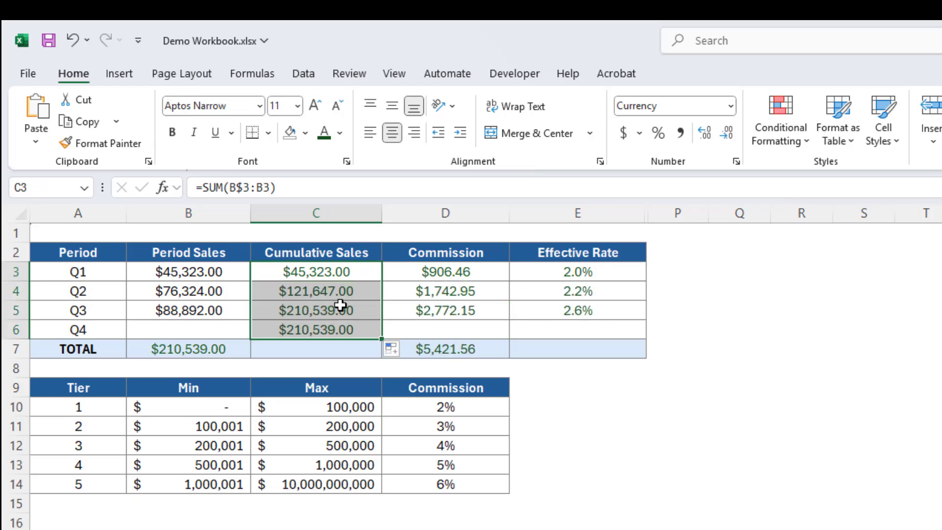
Examine how the expanding range changes in the Q2 to Q4 cumulative sales formulas and compare C6 with the empty Q4 sales cell.
left_click(318, 309)
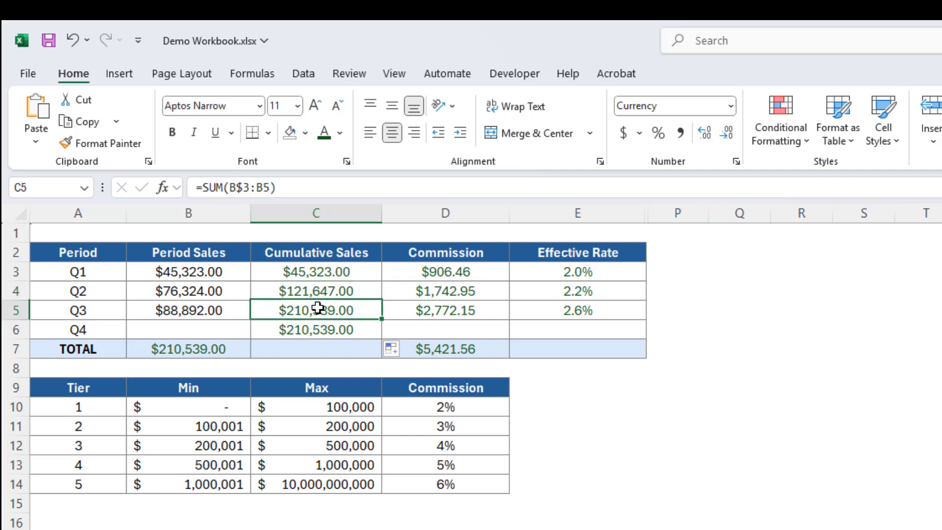
left_click(321, 327)
left_click(283, 306)
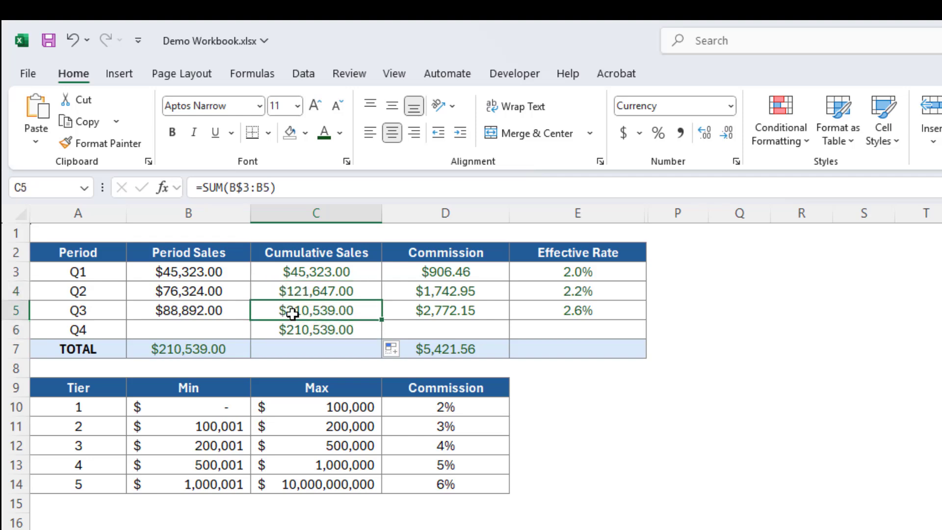
key("F2")
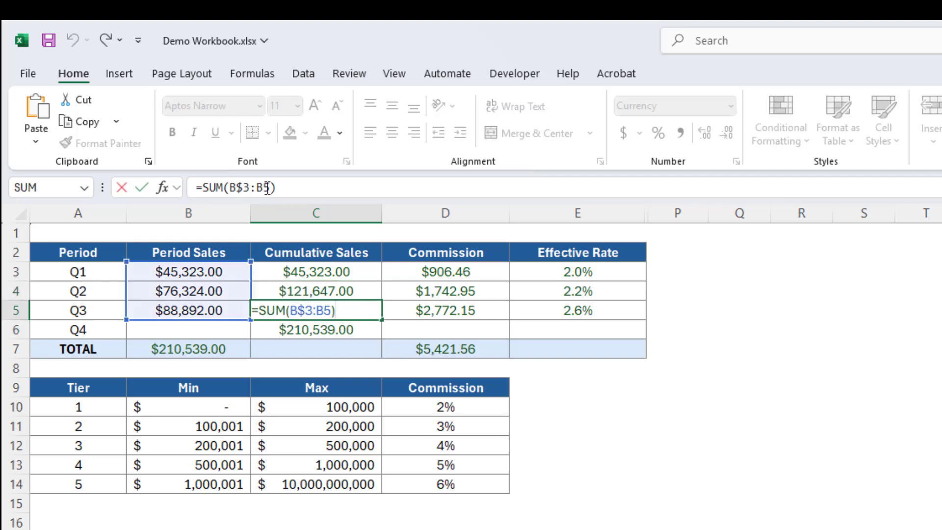
key("ctrl+Return")
left_click(252, 186)
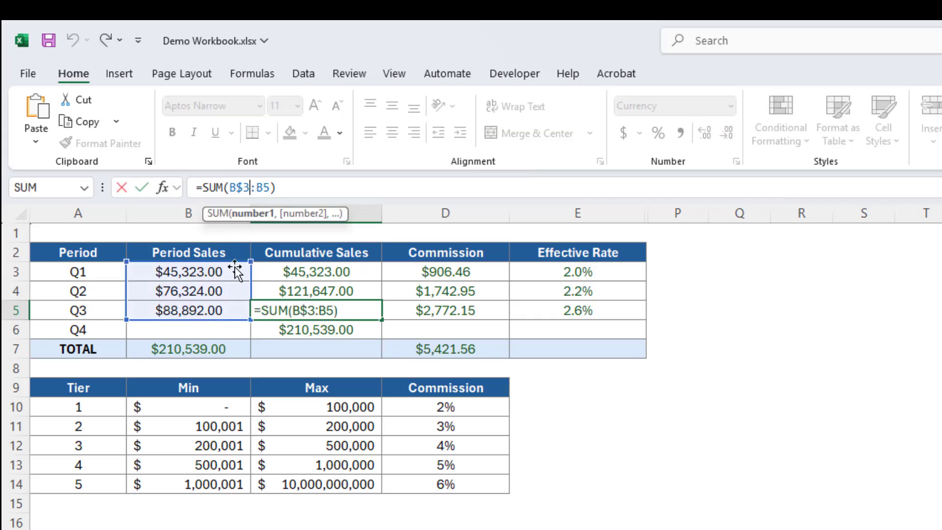
left_click(272, 295)
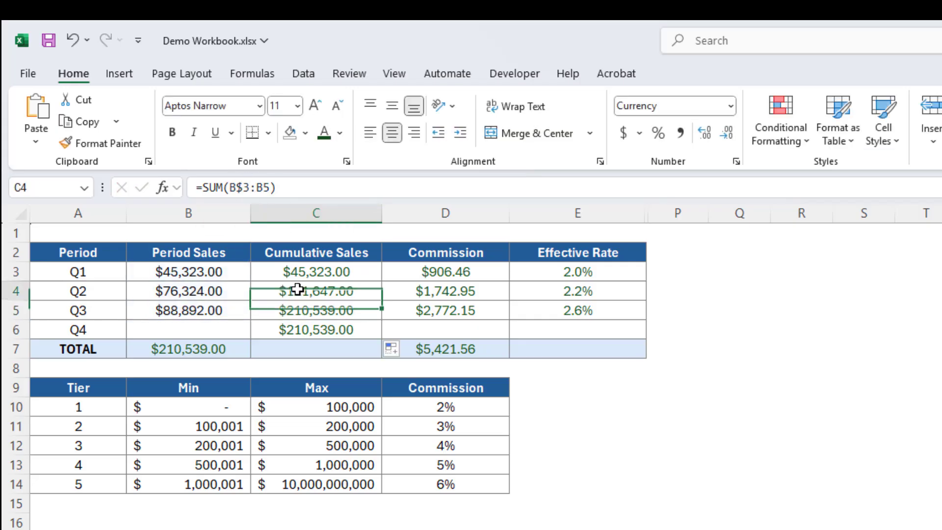
key("F2")
key("ctrl+Return")
left_click(316, 313)
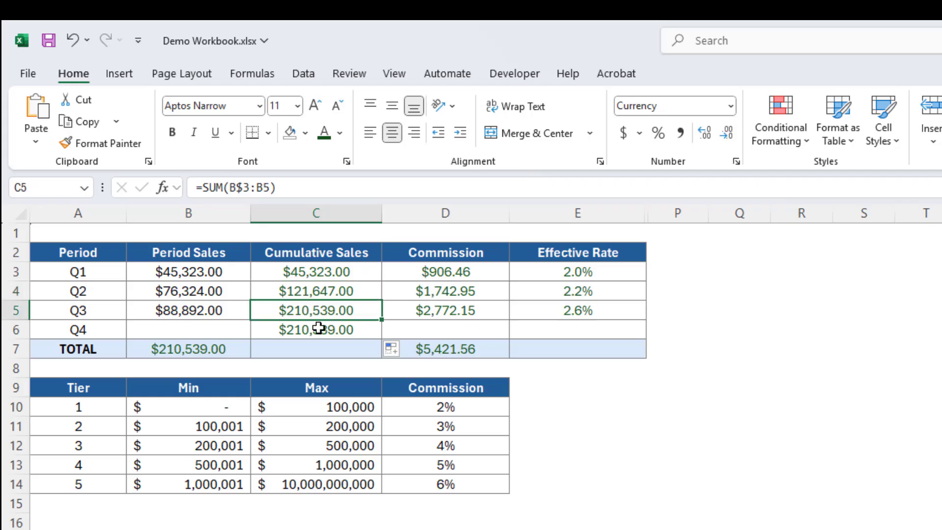
left_click(316, 328)
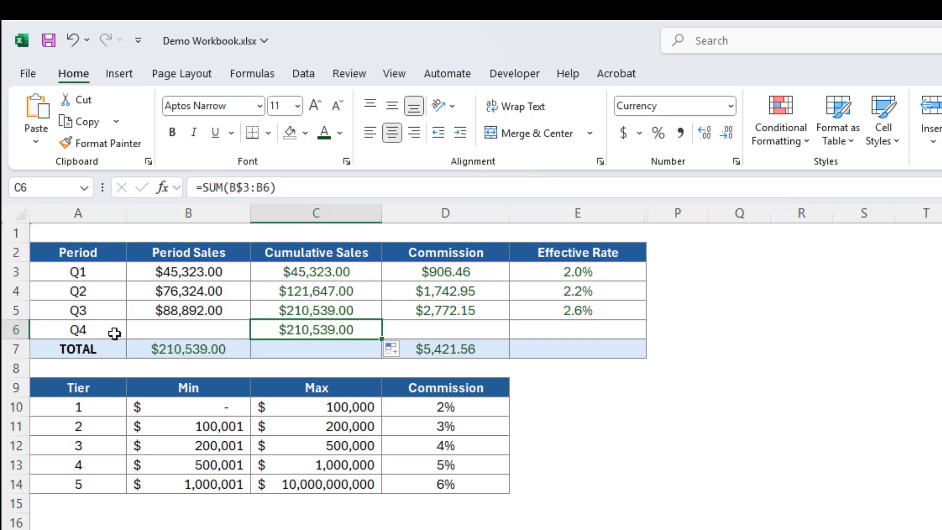
left_click(75, 331)
left_click(209, 327)
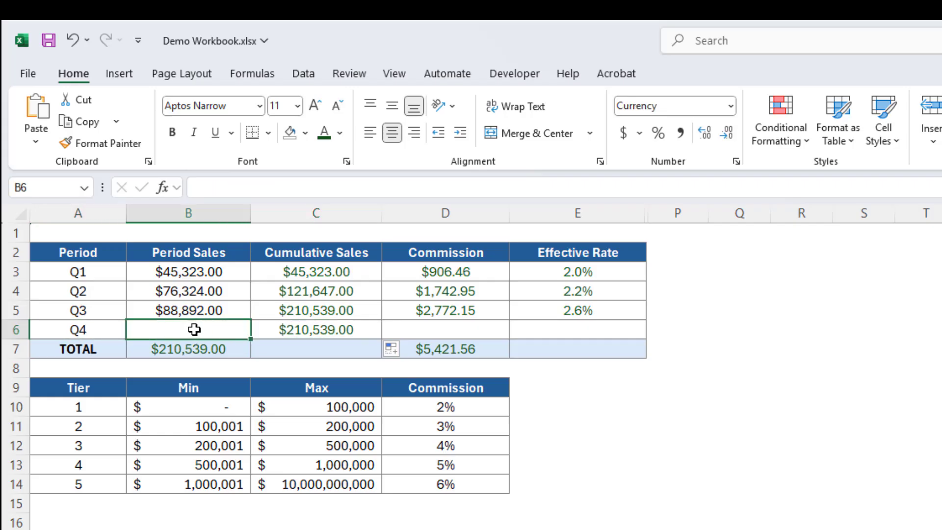
left_click(333, 326)
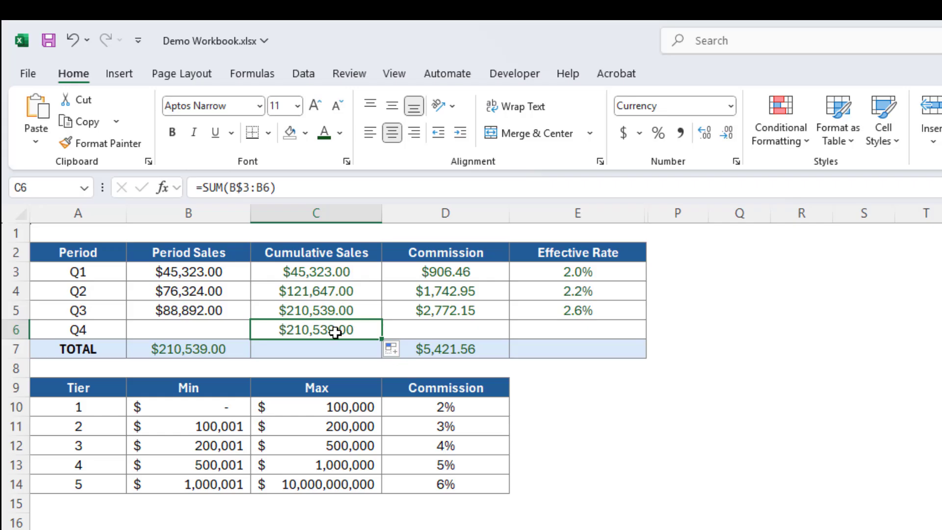
Wrap the C3 sum in a blank check so the formula reads =IF(B3="","",SUM(B$3:B3)).
left_click(303, 273)
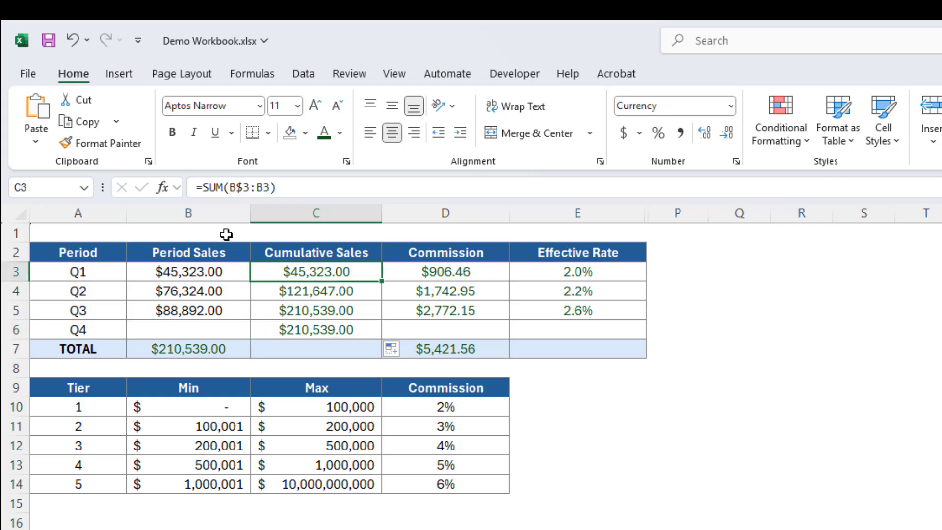
left_click(204, 188)
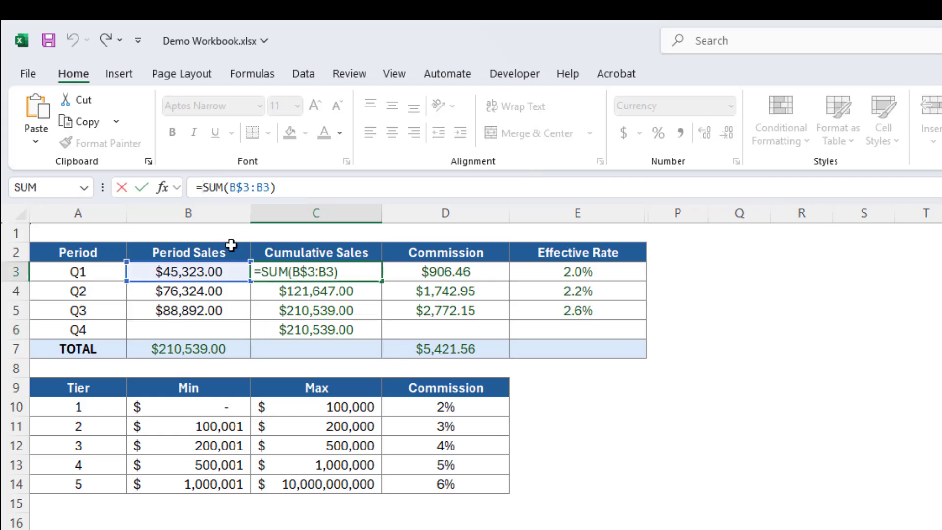
type("IF(")
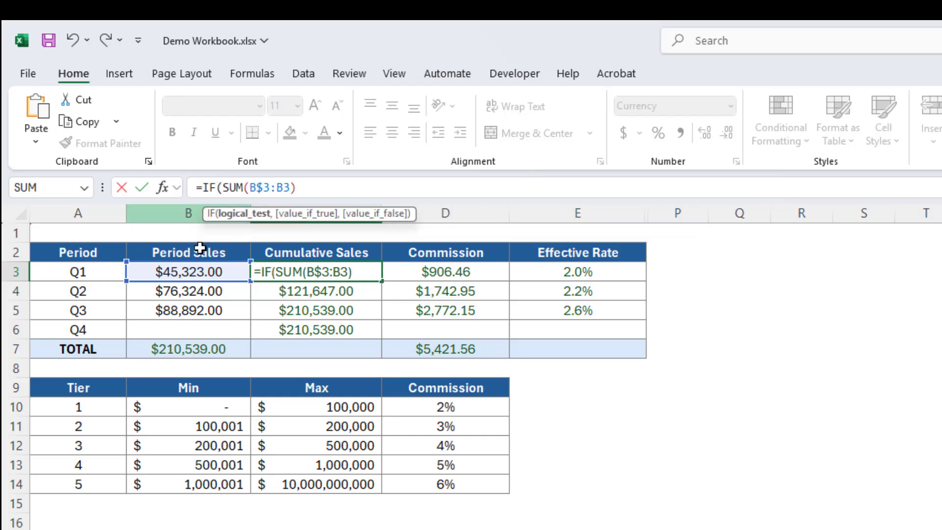
left_click(201, 270)
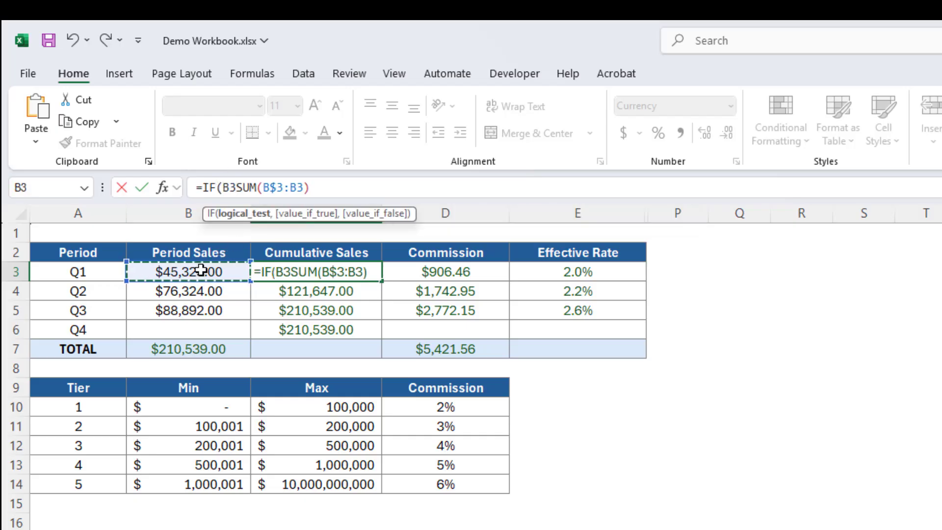
type("=")
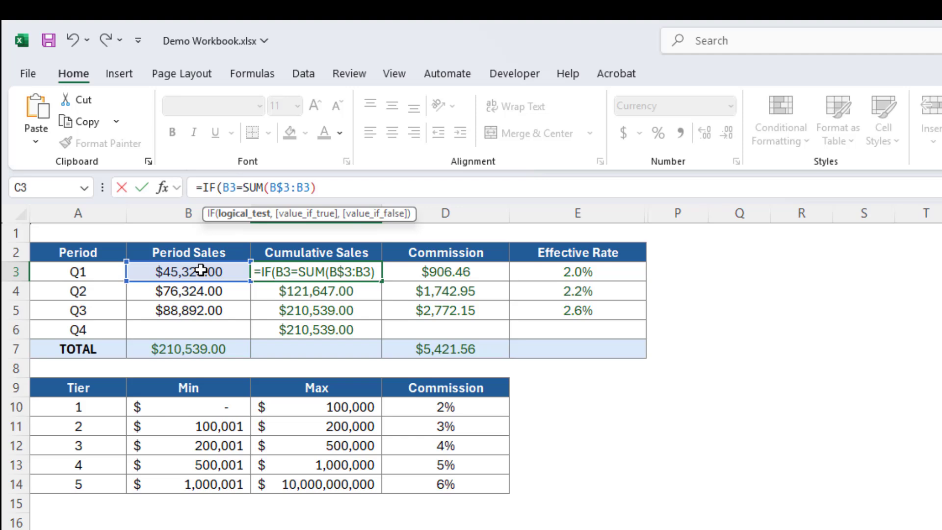
type("\"\"")
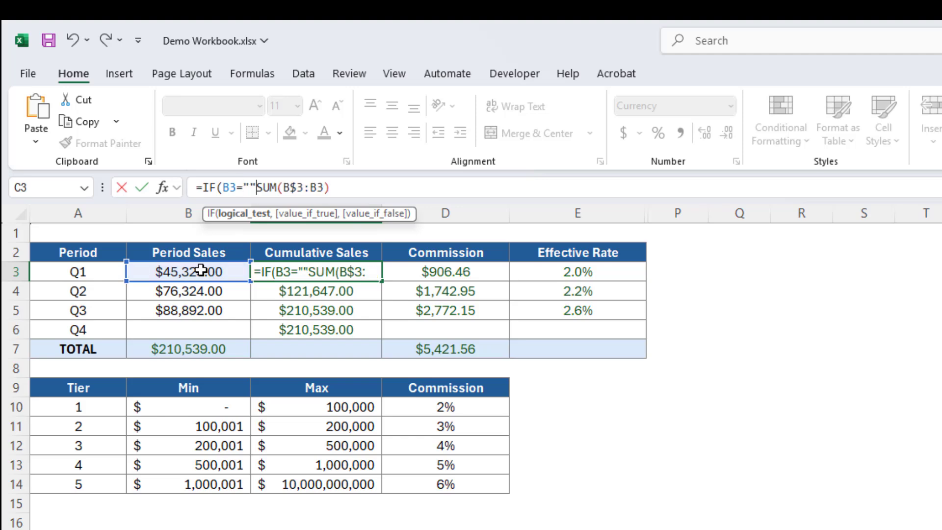
type(",")
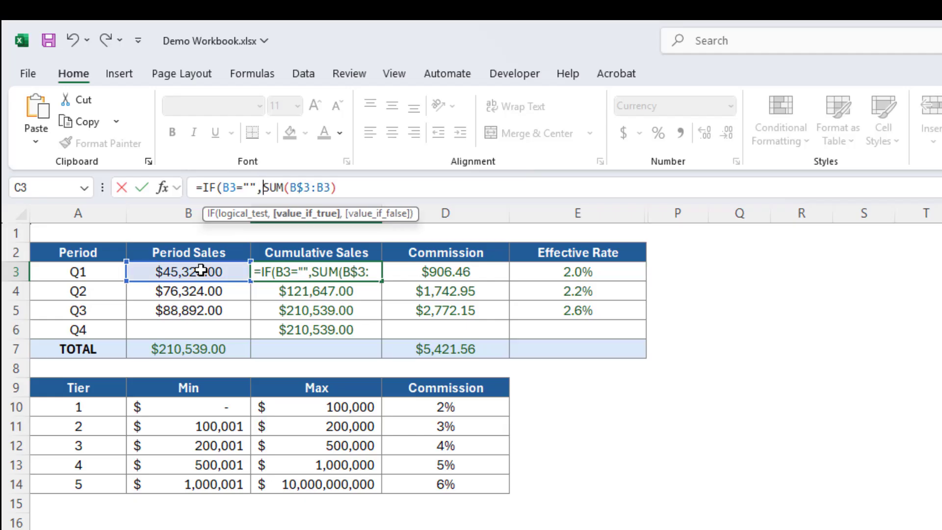
type("\"\",")
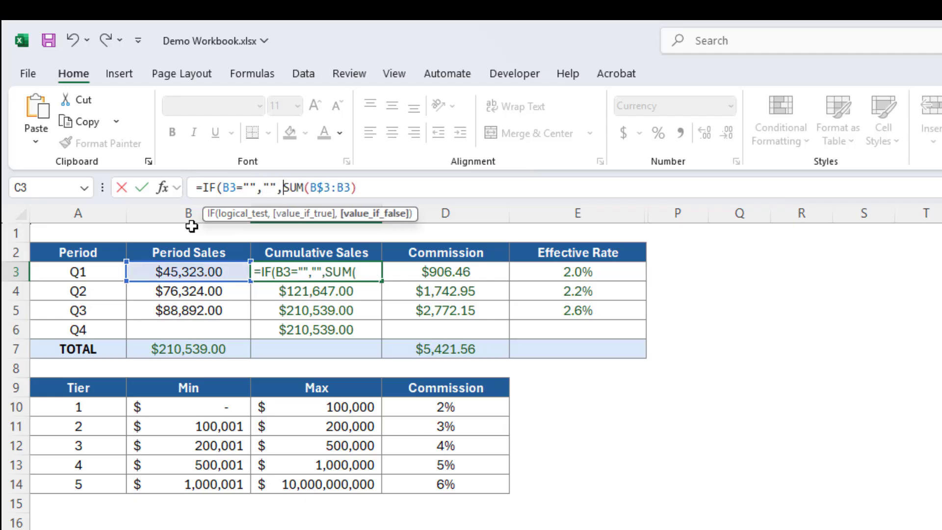
left_click(405, 182)
type(")")
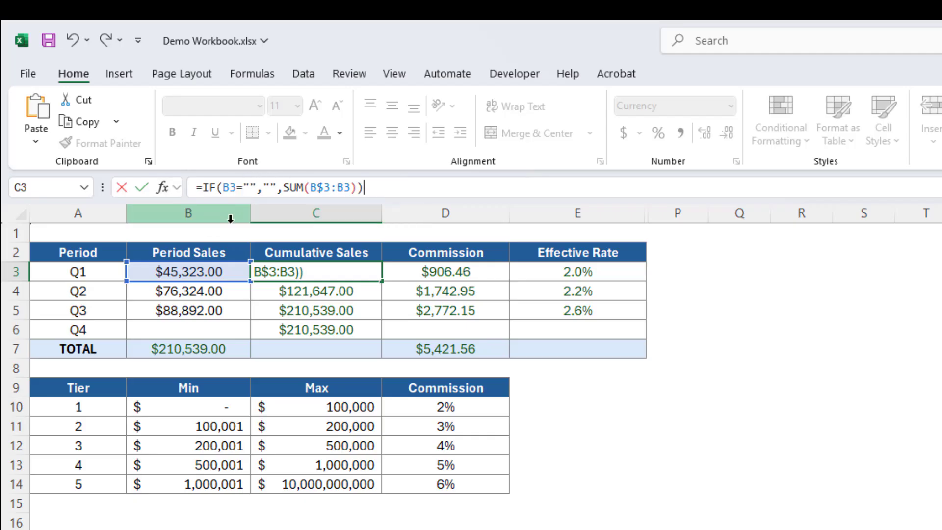
key("Return")
Copy the blank-checking cumulative sales formula from C3 down to C6.
key("Up")
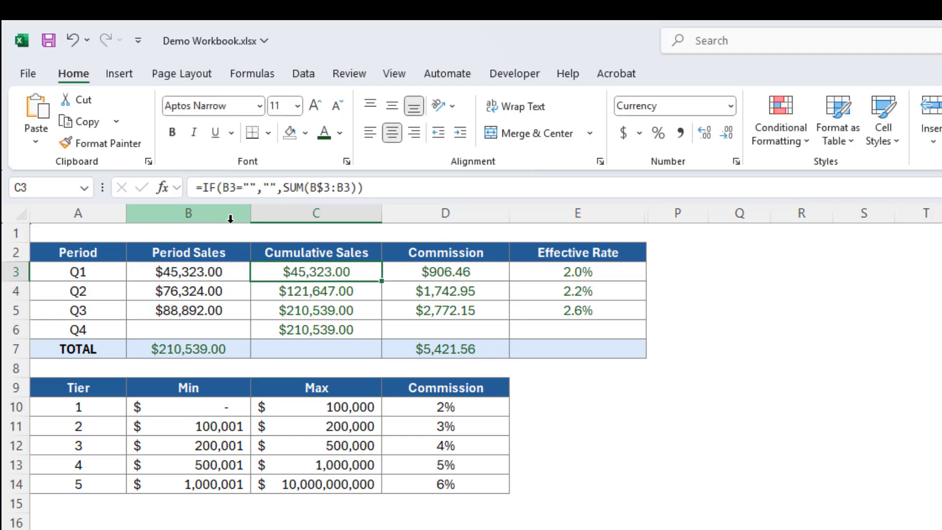
left_click_drag(381, 282, 380, 333)
left_click(324, 329)
Clear the Q3 period sales in B5 to test the blank check, and undo the deletion while keeping the filled formulas.
left_click(225, 304)
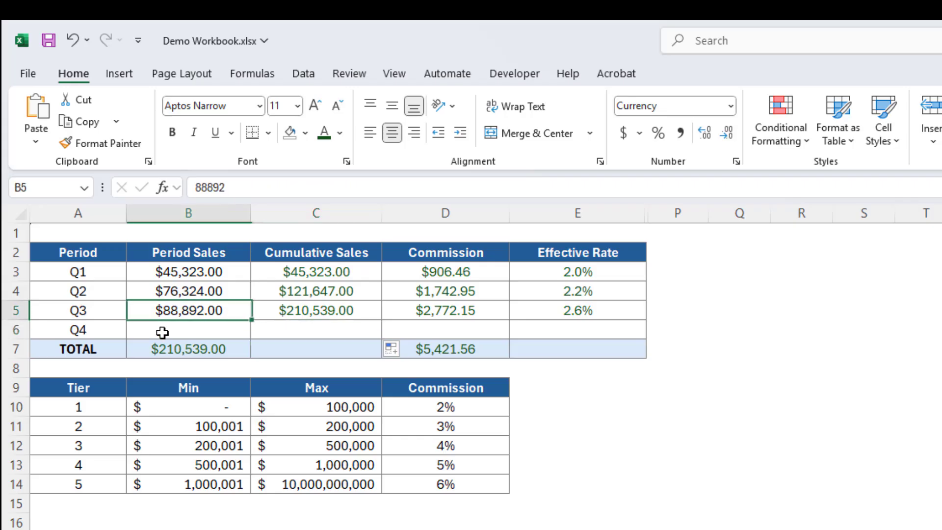
key("Delete")
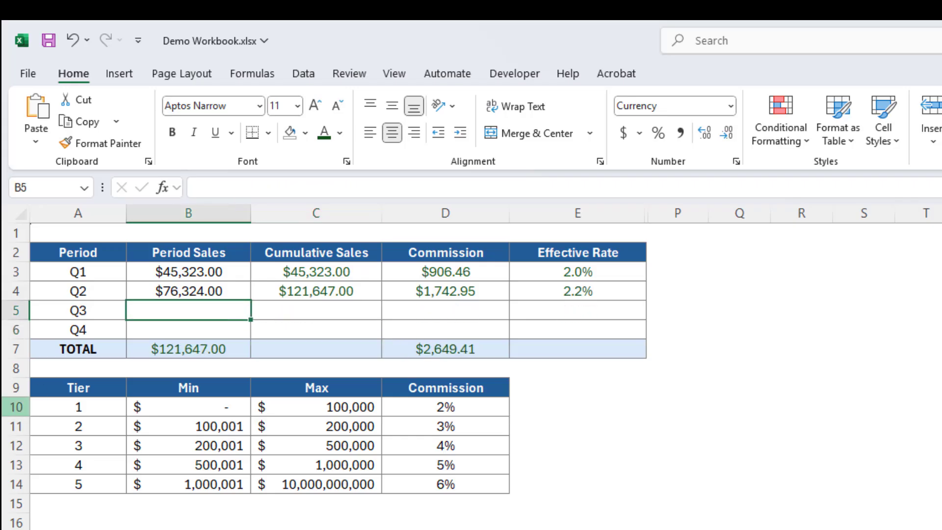
key("ctrl+z")
key("ctrl+z")
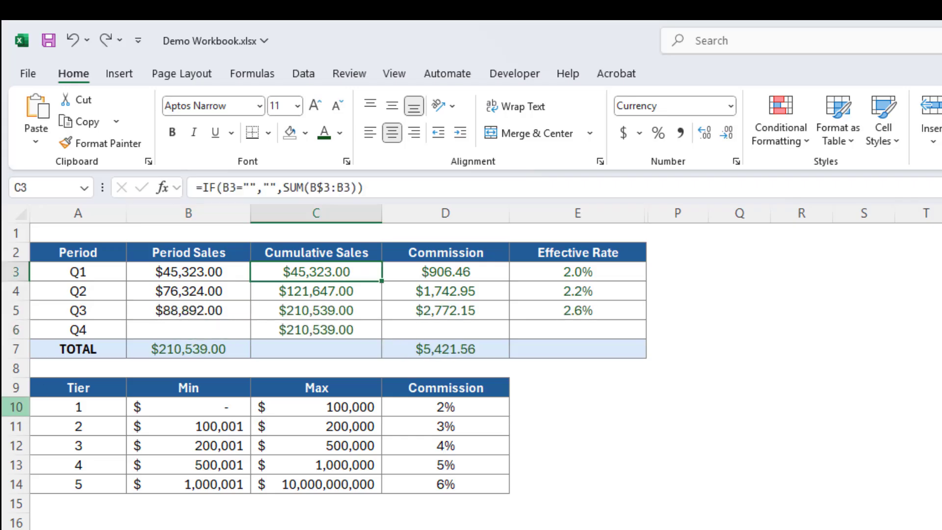
key("ctrl+y")
key("Down")
key("Up")
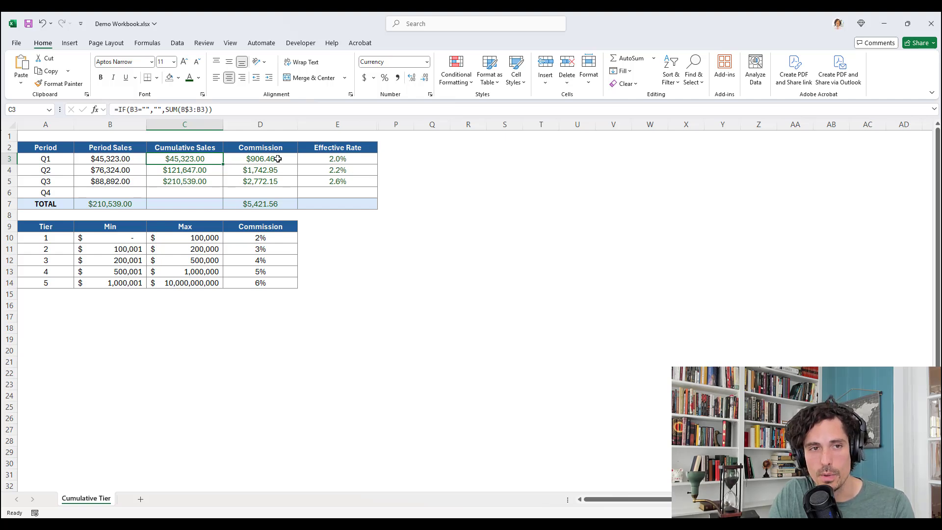
Review the Q1 to Q3 commission cells and inspect the Q2 commission formula in D4.
left_click_drag(277, 158, 275, 183)
left_click(282, 169)
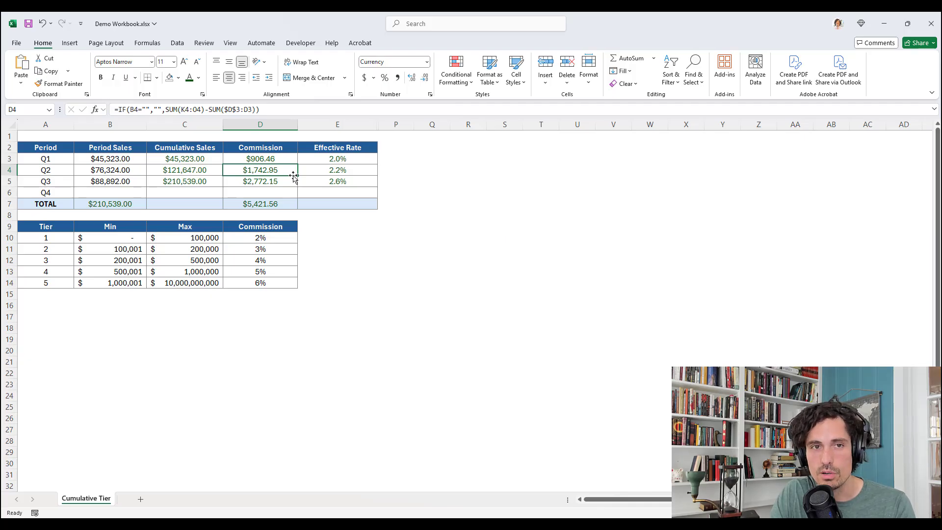
Unhide helper columns F to O, which hold the per-tier earnings and commission calculations.
left_click_drag(364, 151, 731, 171)
key("h")
key("o")
key("u")
key("l")
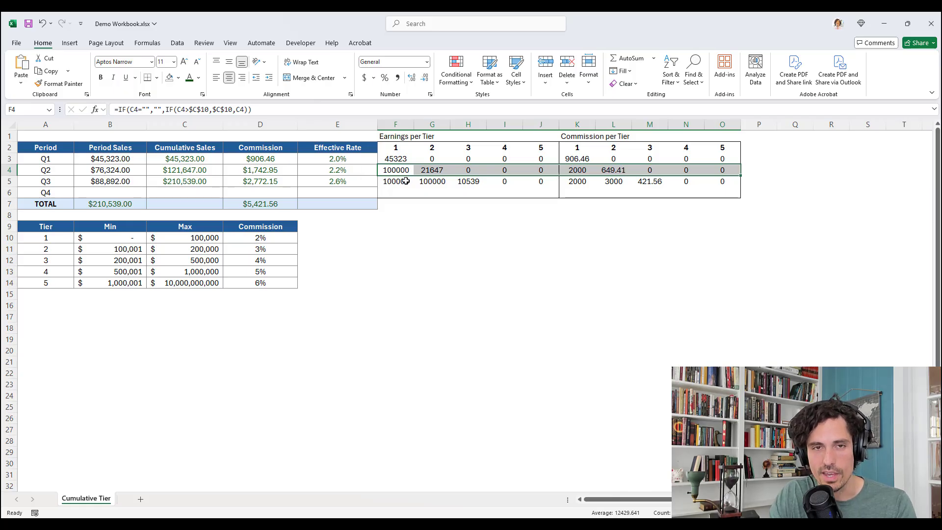
Examine the Earnings per Tier and Commission per Tier blocks and match their tier headers to tiers 1 to 5 in the rate table.
left_click(394, 156)
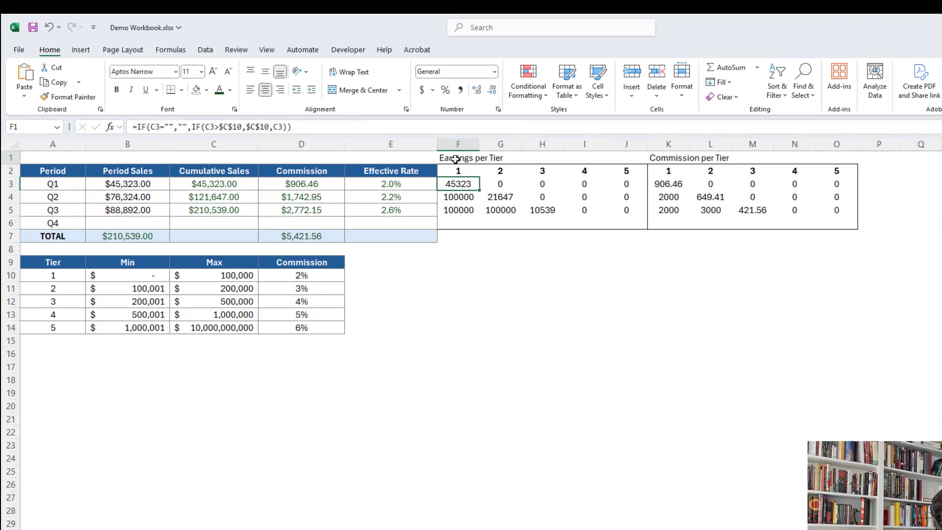
left_click(394, 137)
left_click(726, 168)
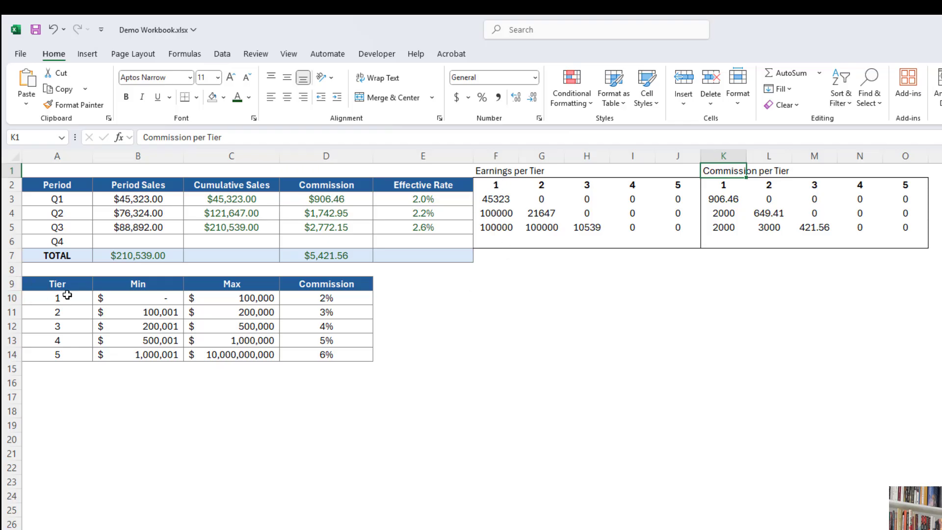
left_click_drag(62, 298, 72, 349)
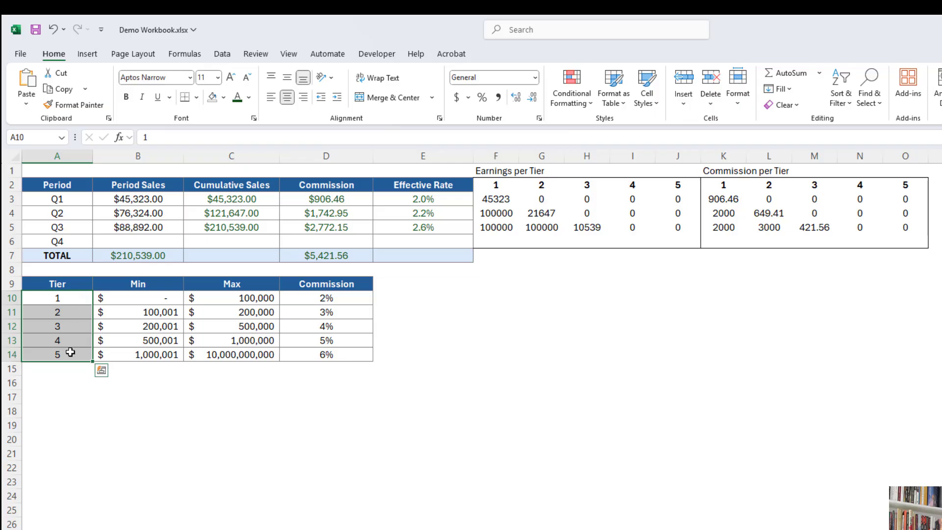
left_click(496, 185)
left_click_drag(576, 191, 905, 185)
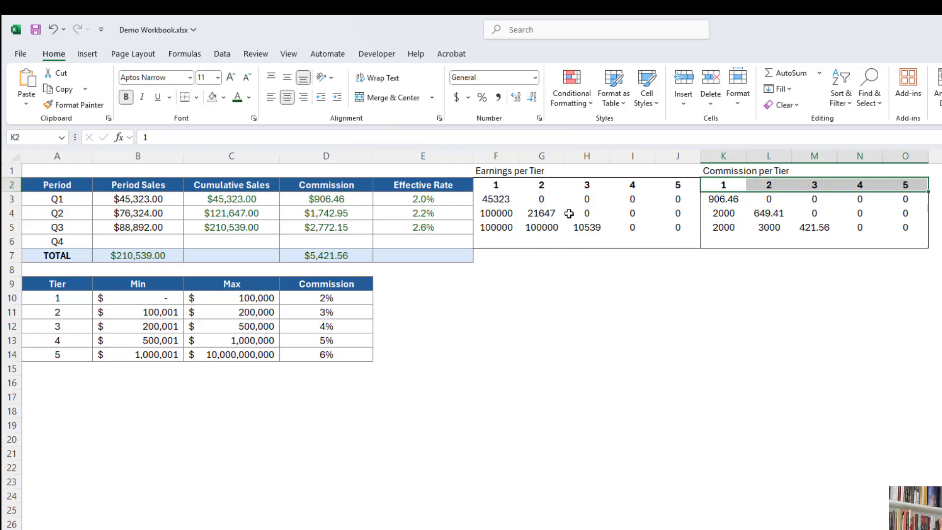
left_click_drag(594, 184, 493, 185)
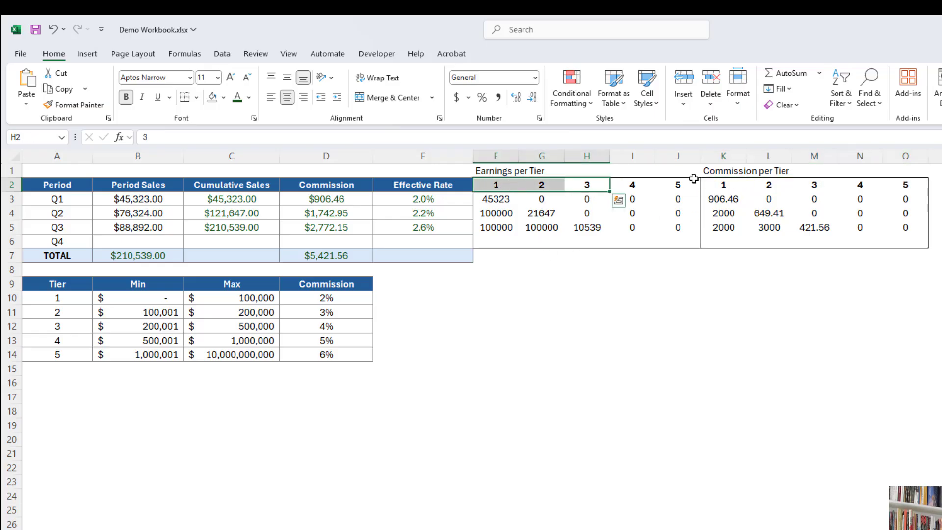
left_click_drag(702, 184, 815, 185)
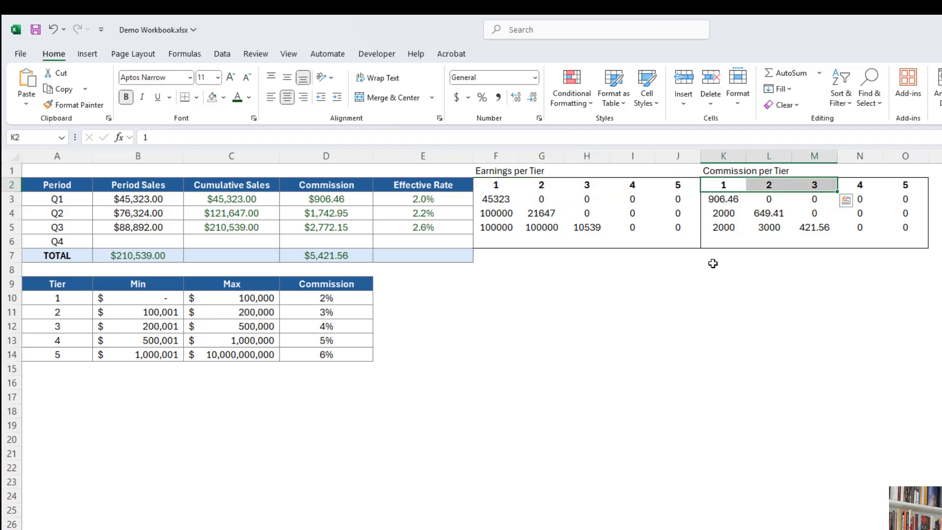
left_click(493, 183)
left_click_drag(497, 182, 494, 240)
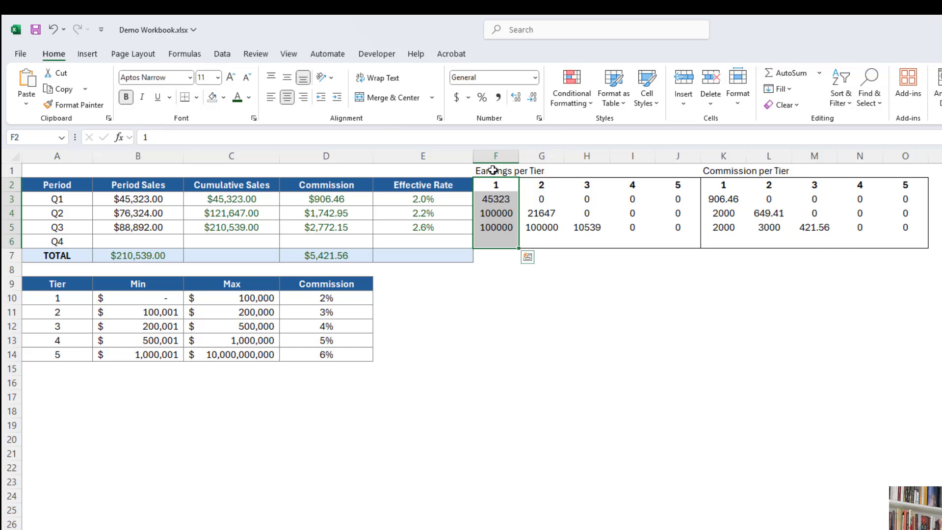
left_click_drag(493, 171, 677, 241)
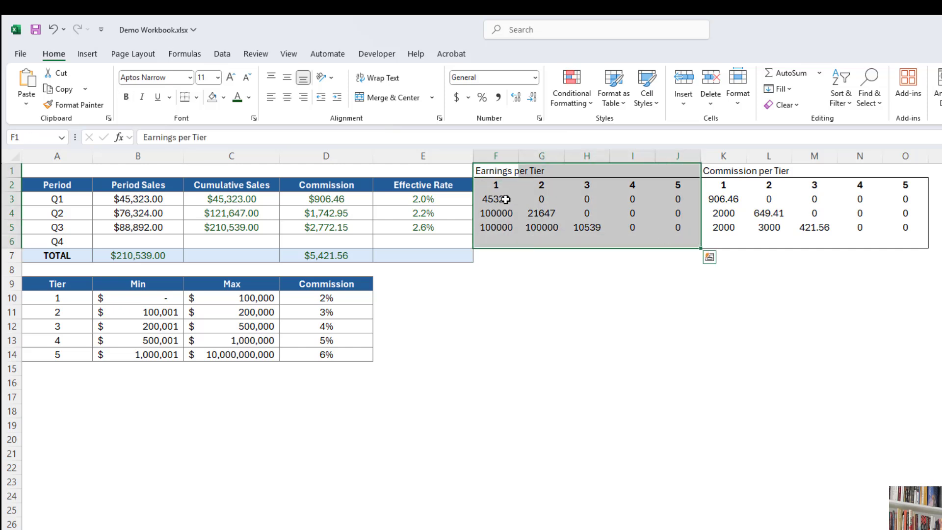
Inspect the Q1 earnings formulas in F3 to J3 and compare the Q1 sales with the tier 1 minimum and maximum.
left_click(505, 199)
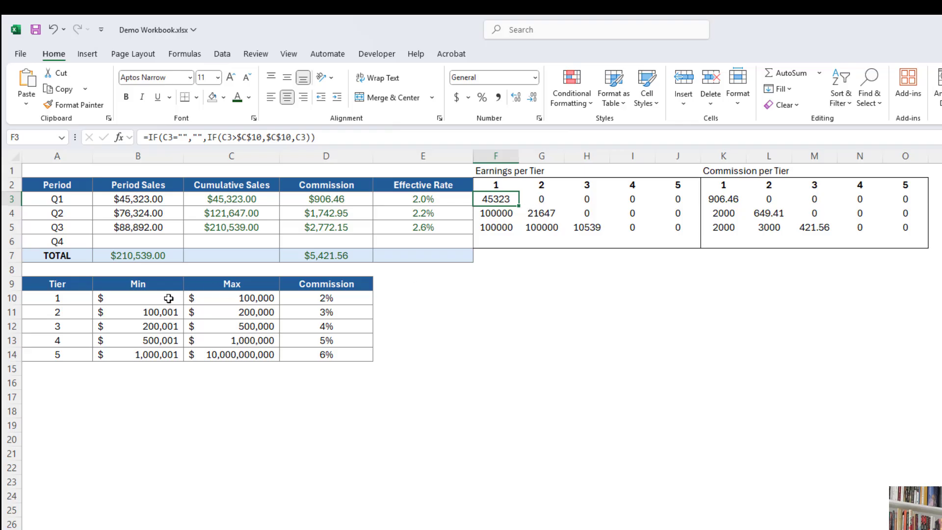
left_click_drag(169, 298, 236, 297)
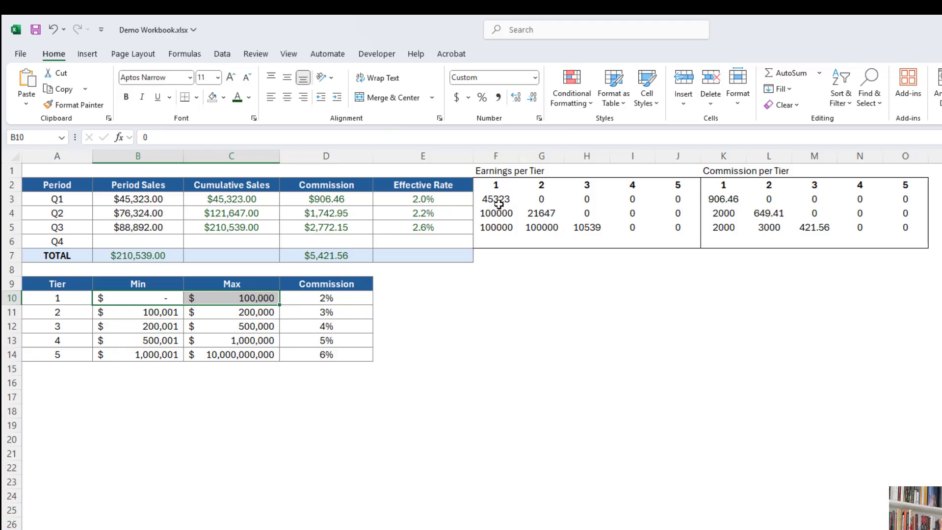
left_click(162, 201)
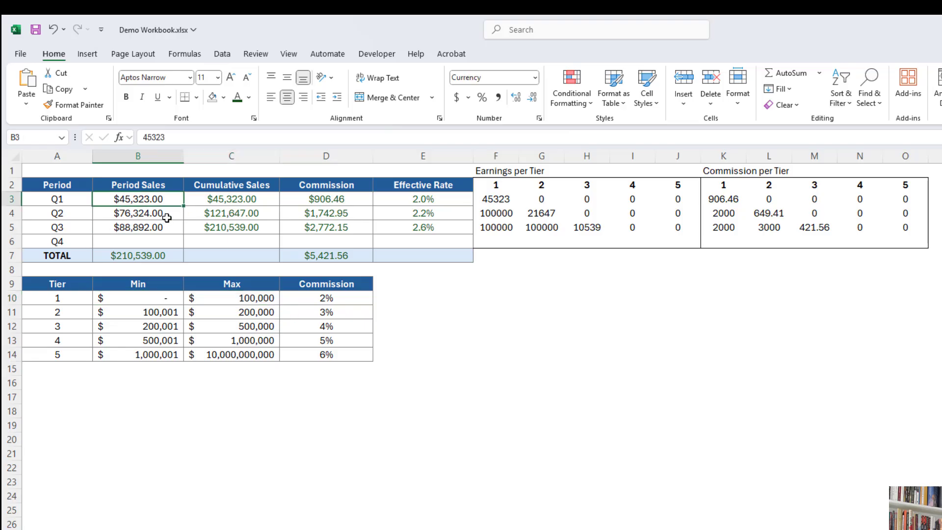
left_click(499, 198)
left_click_drag(160, 299, 255, 298)
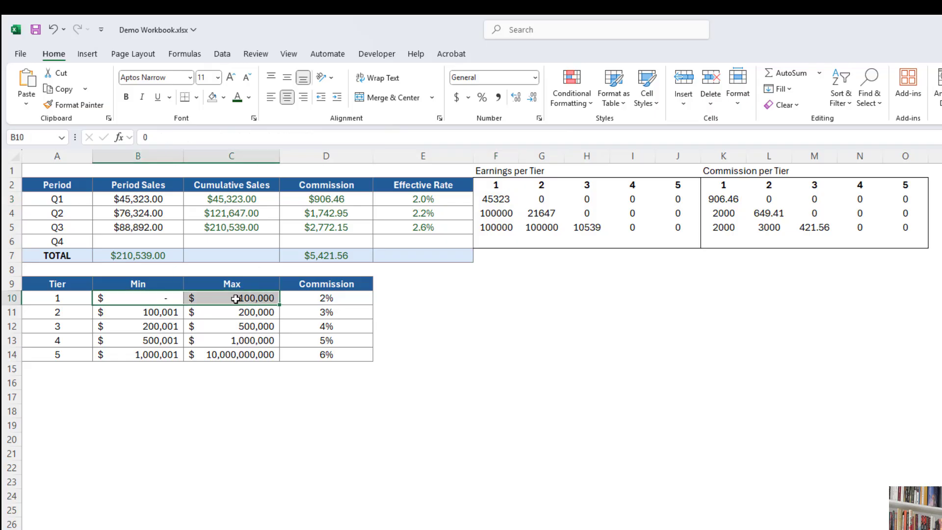
left_click(501, 198)
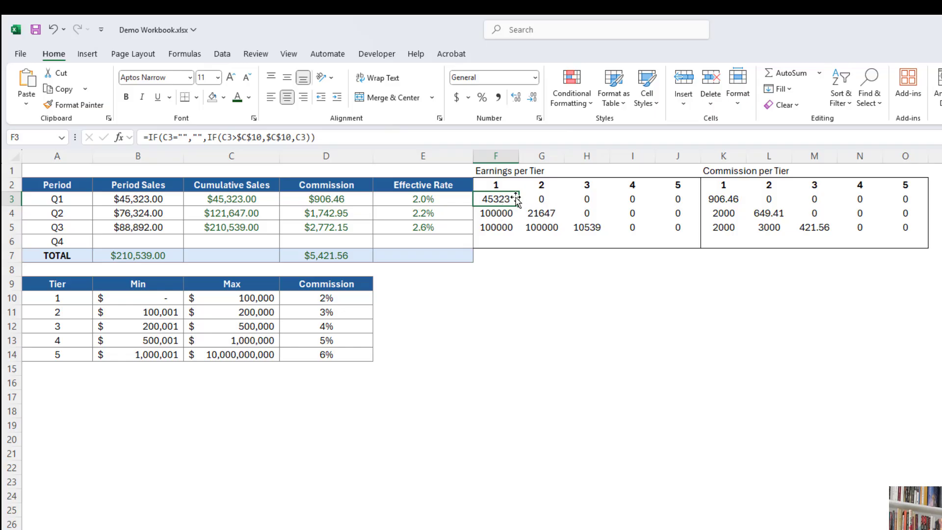
key("Right")
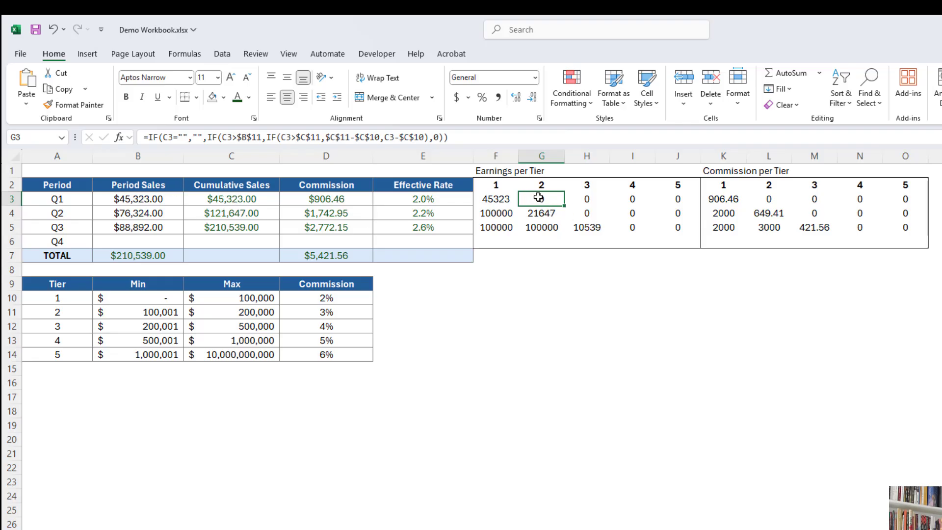
left_click_drag(538, 198, 682, 198)
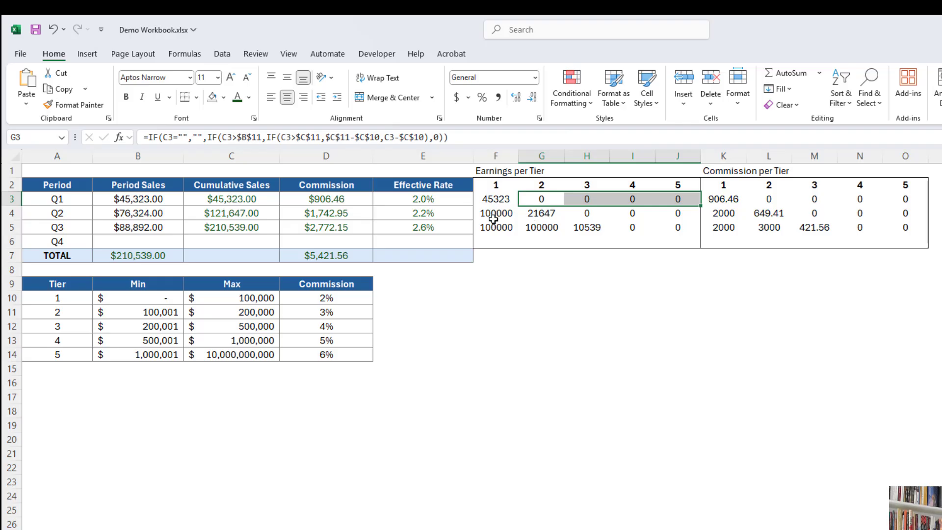
Change the heading in F1 to "Cumulative Earnings per Tier".
left_click(493, 172)
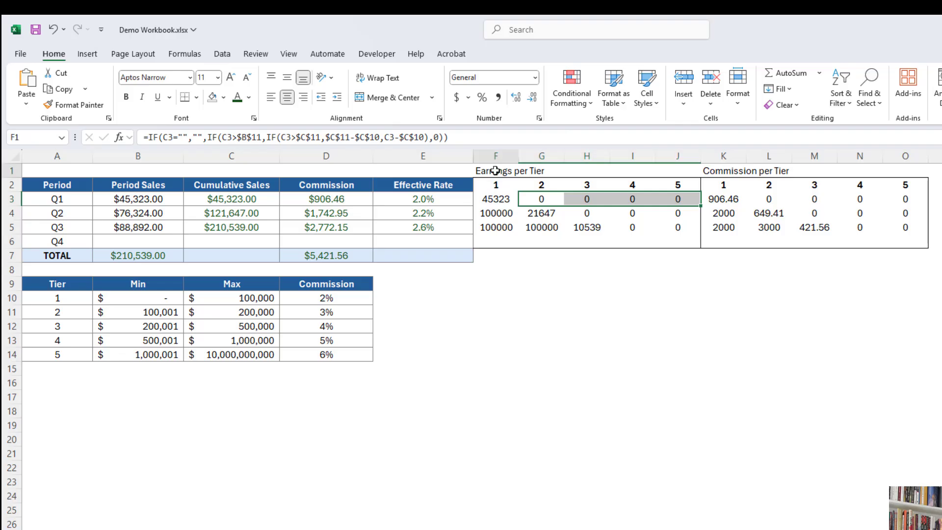
left_click(145, 136)
type("Cumul")
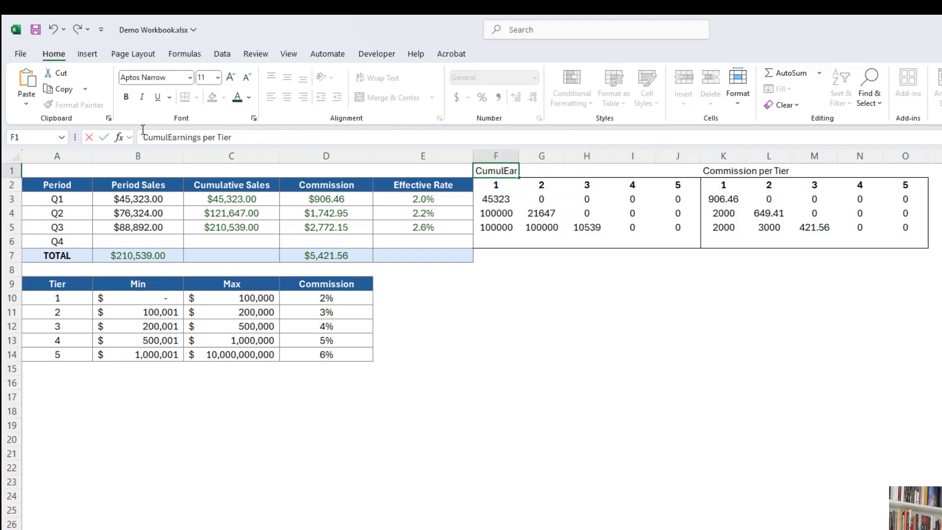
type("ative")
key("Return")
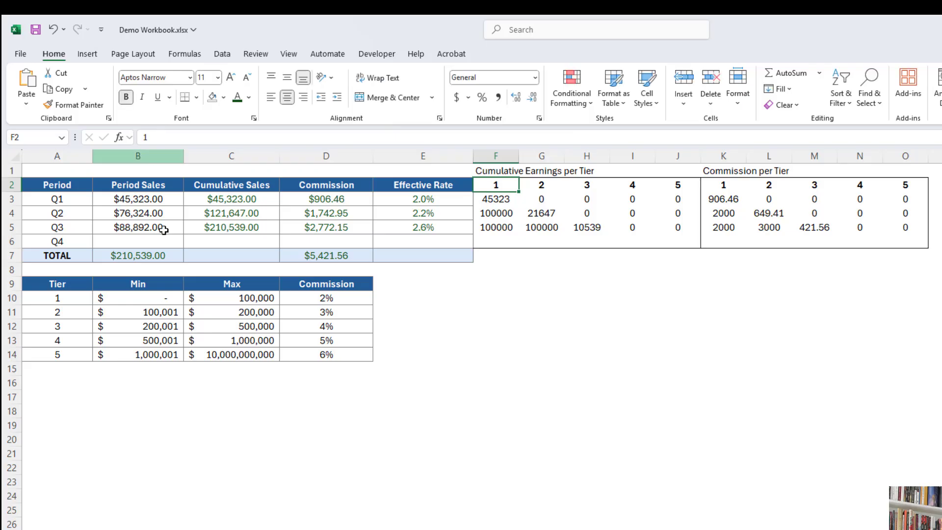
Inspect the Q2 tier earnings formulas in F4 to J4 against the Q2 cumulative sales and the tier 1 maximum.
left_click(499, 215)
left_click(245, 214)
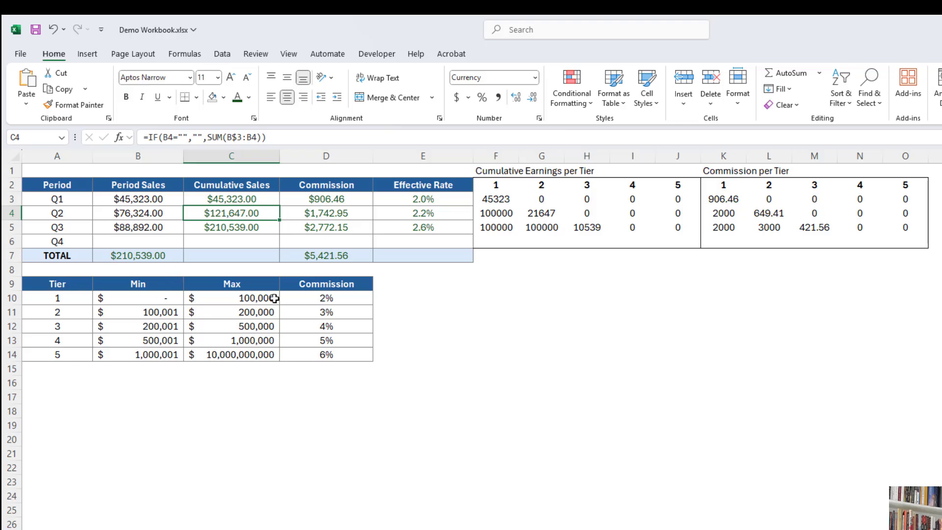
left_click(244, 296)
left_click(500, 214)
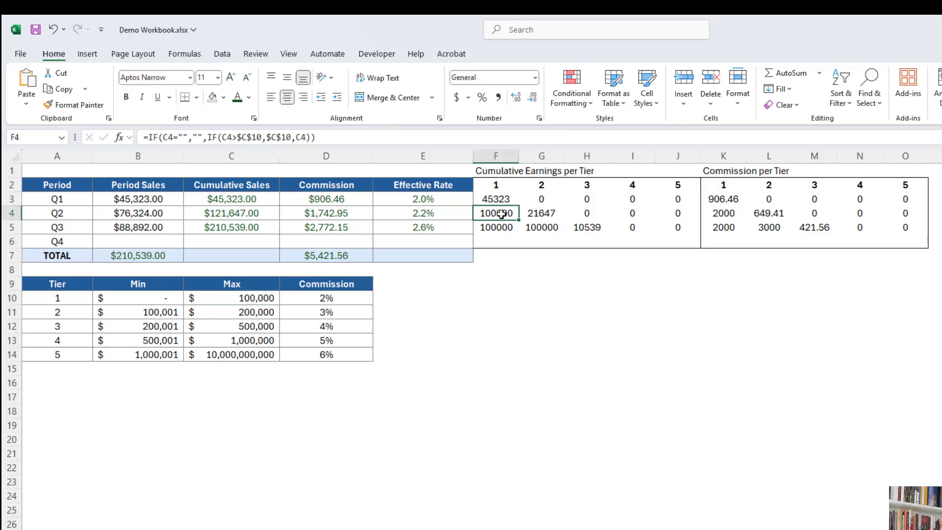
left_click(547, 213)
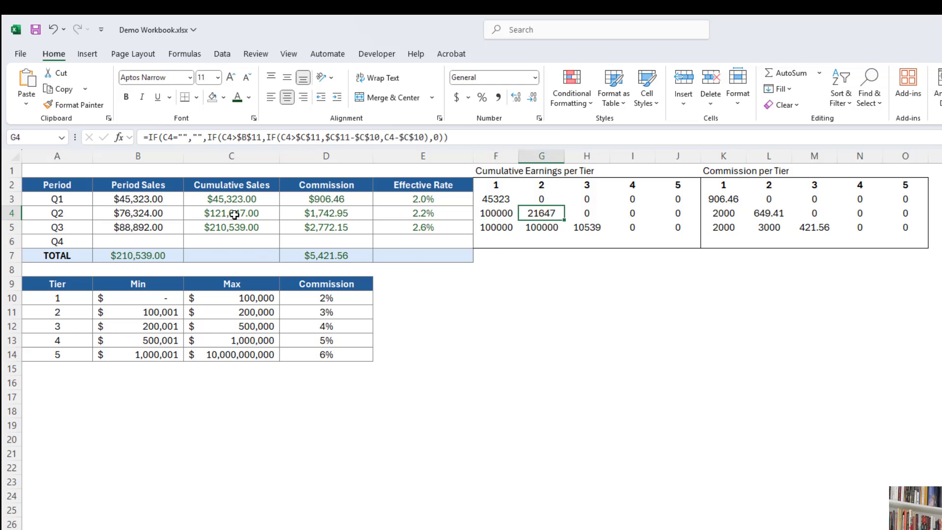
left_click(252, 298)
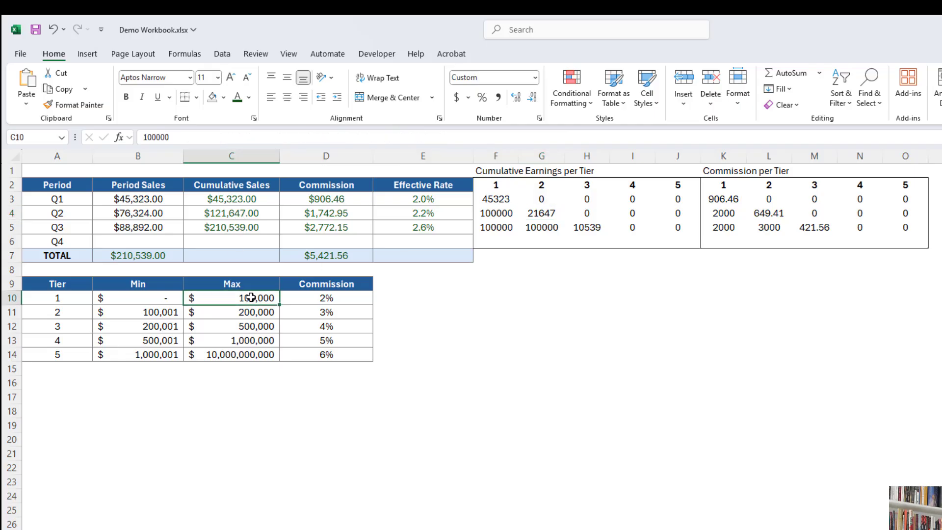
left_click(544, 215)
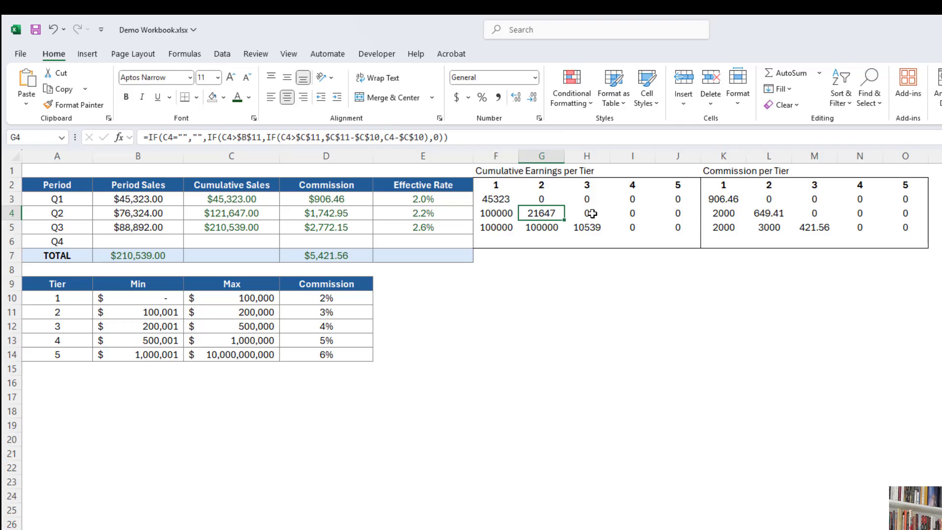
left_click_drag(591, 214, 676, 214)
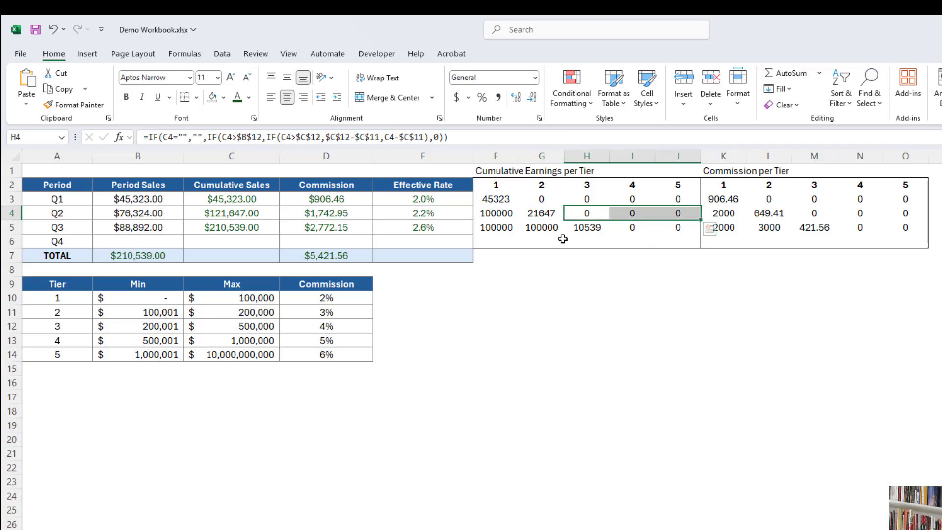
Enter 20000 as the Q4 period sales in B6 and examine the Q4 earnings in tiers 1 to 3.
left_click(163, 240)
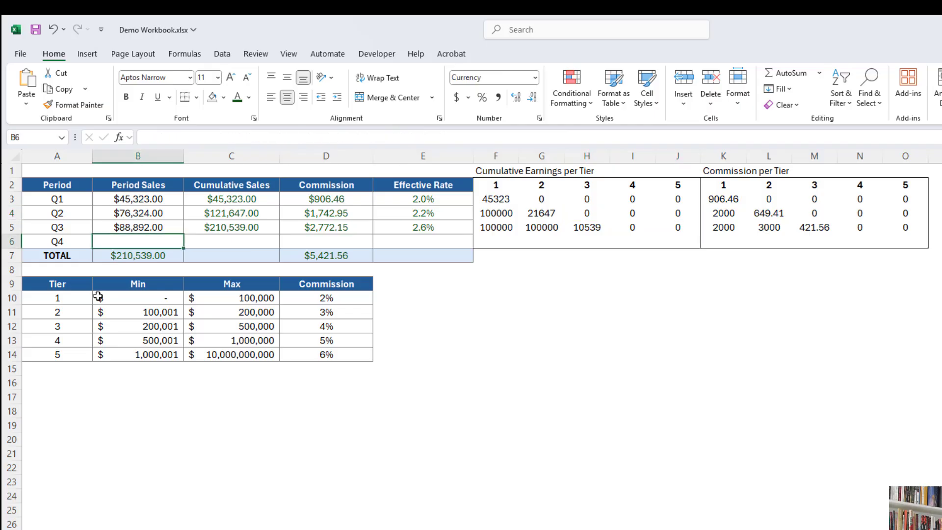
type("20000")
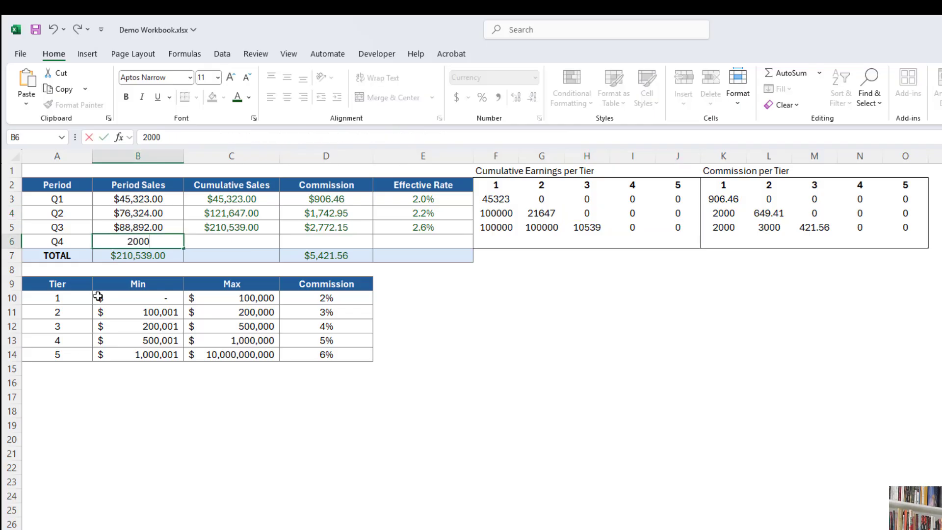
key("Return")
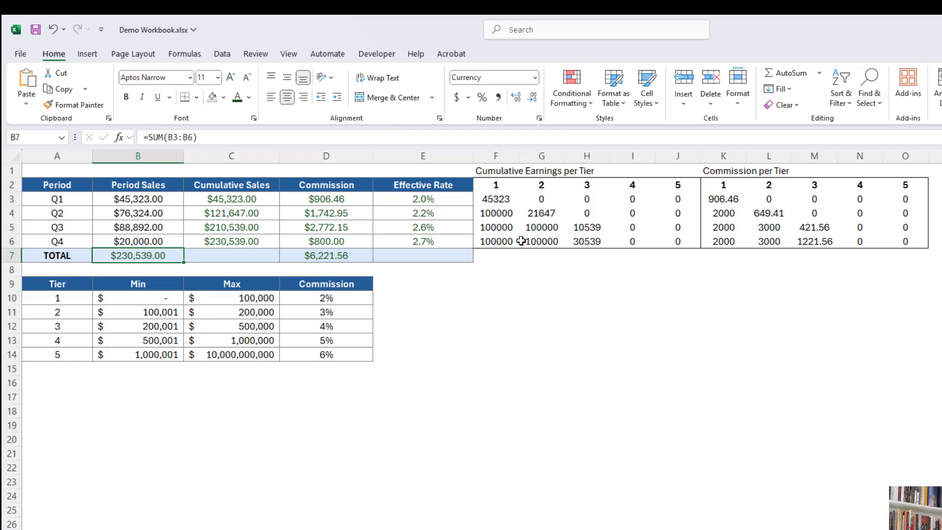
left_click_drag(499, 244, 584, 240)
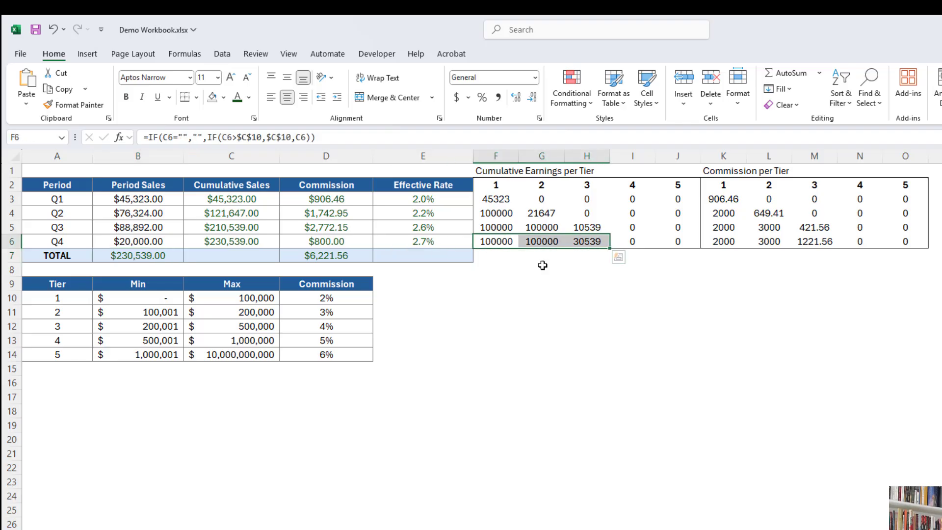
Check the tier 4 limits, set the Q4 period sales in B6 to 500000 and inspect the Q4 cumulative sales in C6.
left_click(162, 342)
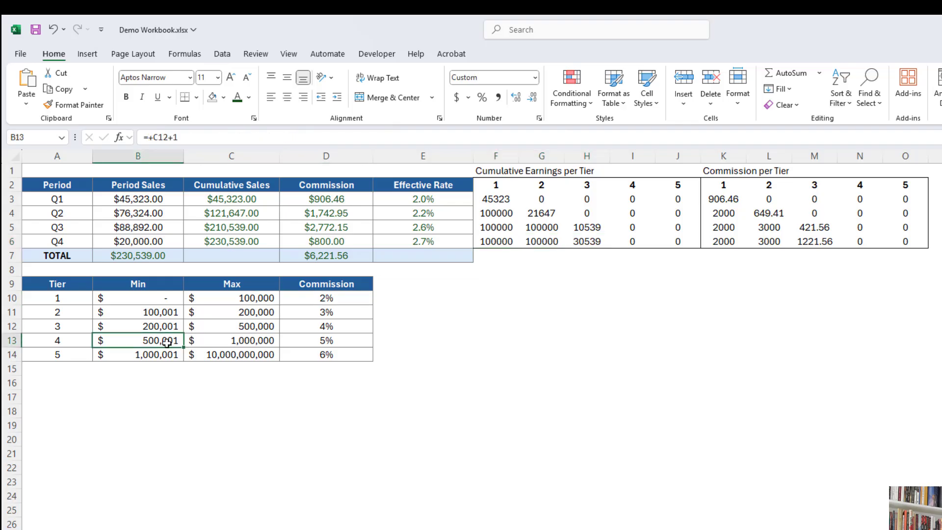
left_click_drag(167, 342, 219, 345)
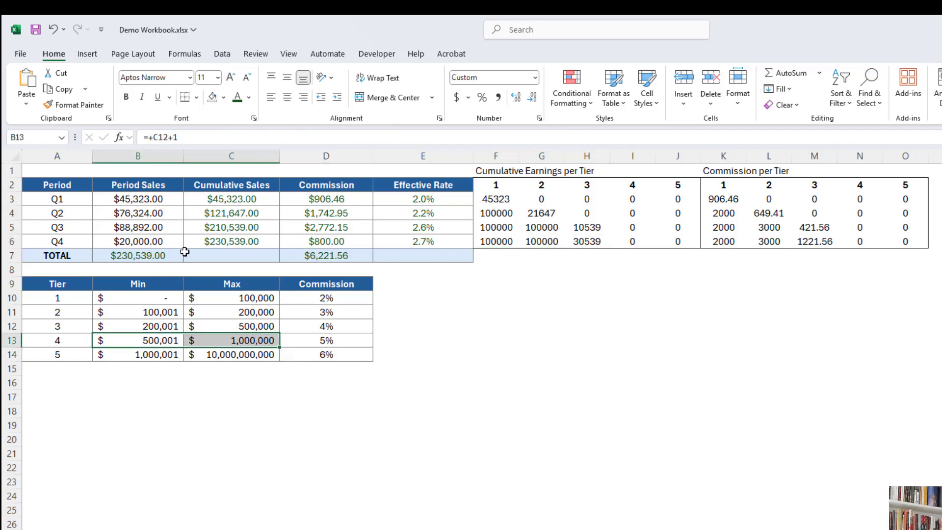
left_click(175, 241)
type("100000")
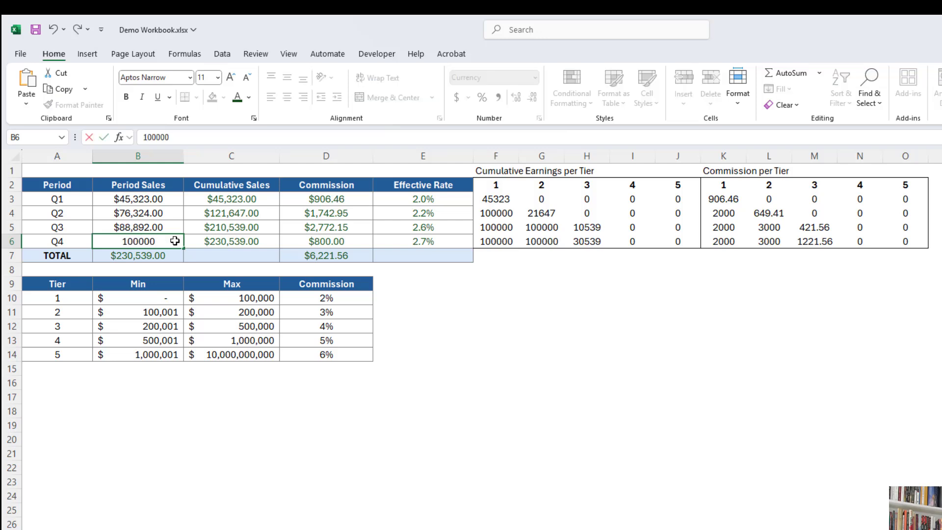
key("Return")
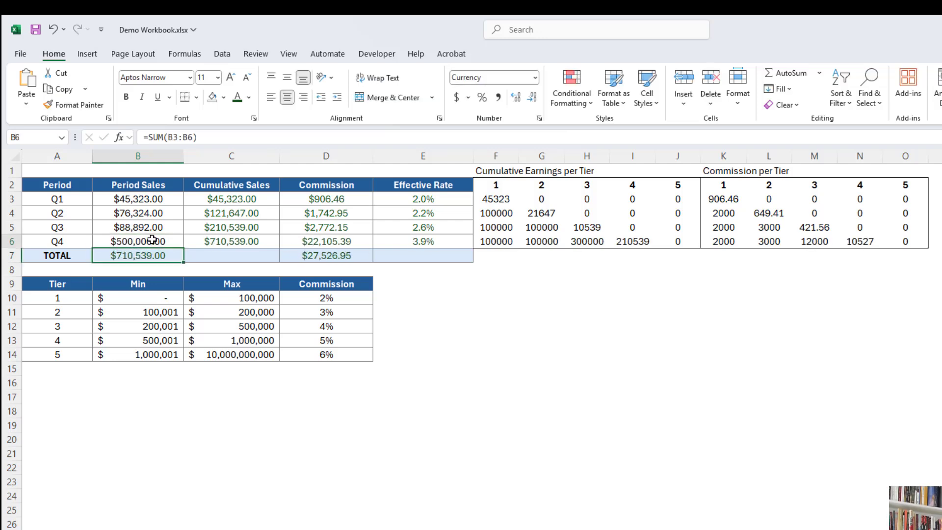
left_click(152, 240)
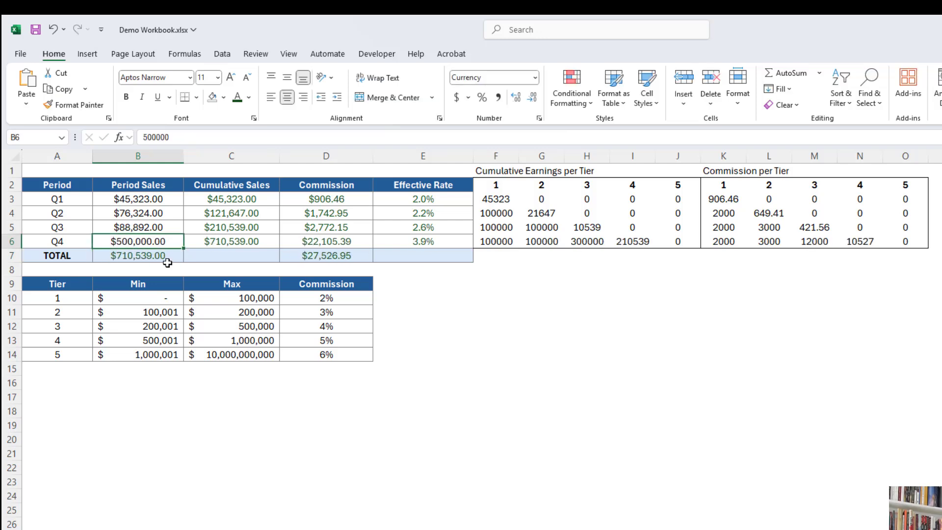
left_click(244, 243)
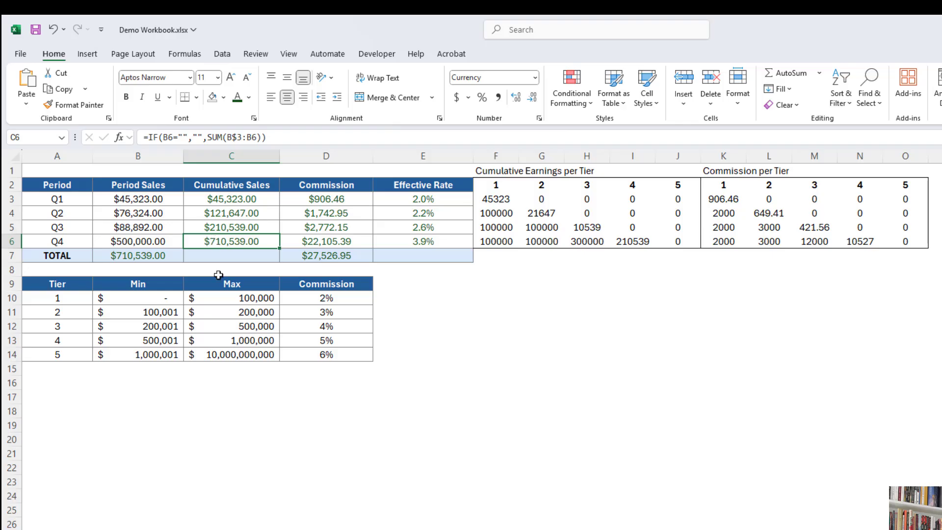
Compare the tier 4 limits with the Q4 tier 4 earnings in I6 and review the cumulative earnings block in F2 to J6.
left_click_drag(165, 342, 265, 340)
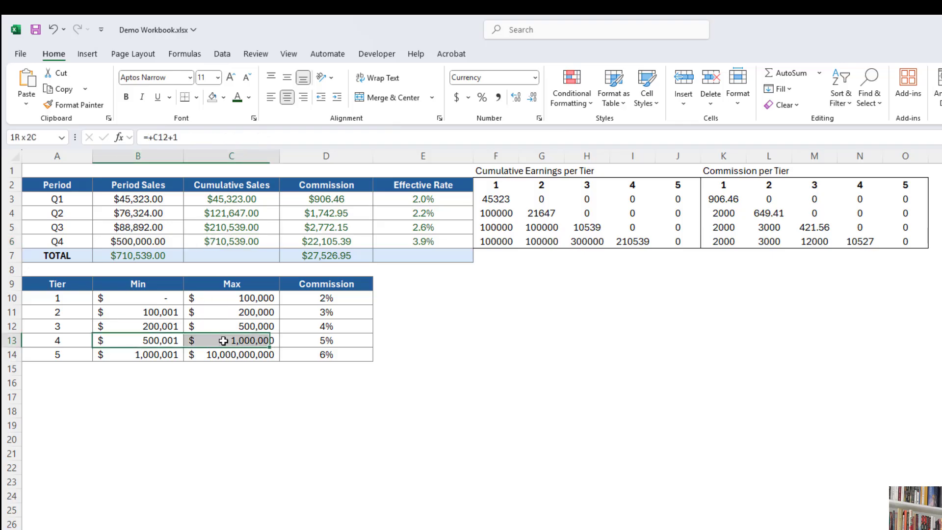
left_click(632, 242)
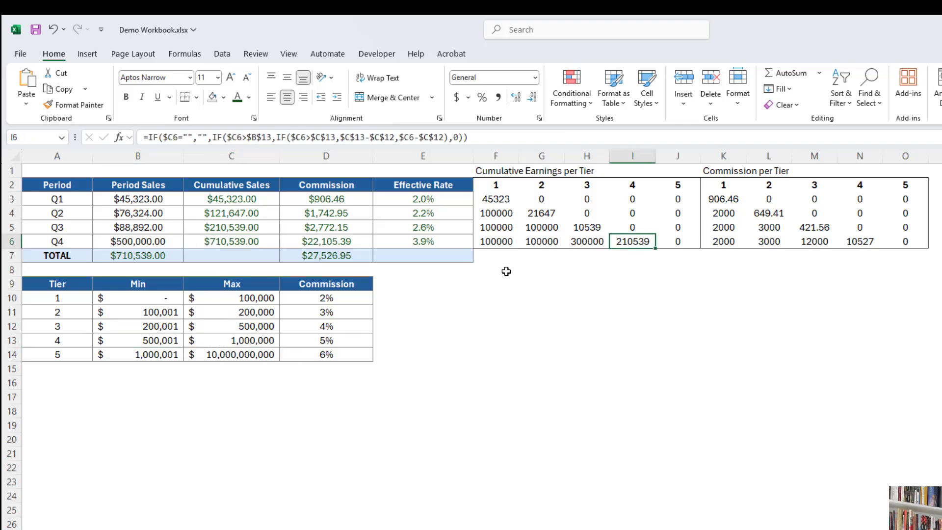
mouse_move(497, 185)
left_mouse_down()
mouse_move(693, 232)
mouse_move(688, 243)
left_mouse_up()
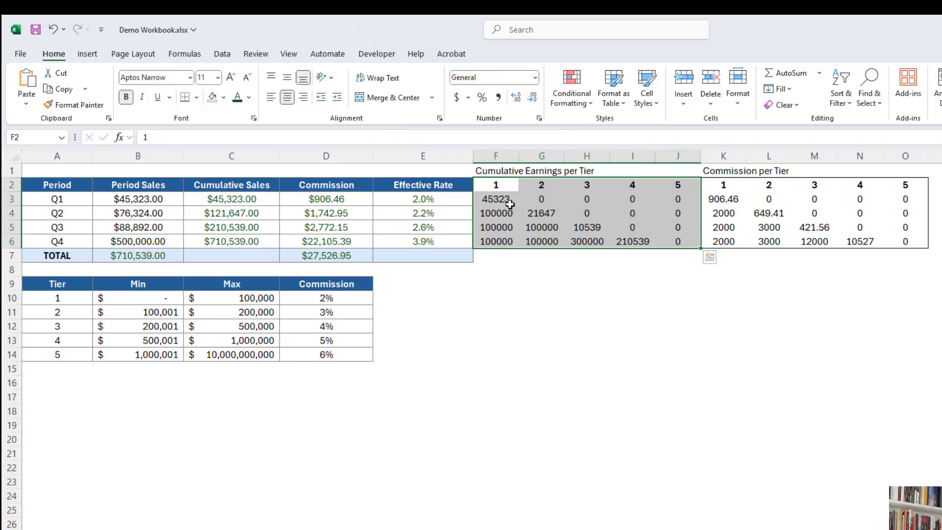
left_click(510, 201)
key("ctrl+shift+Right")
left_click_drag(513, 213, 638, 214)
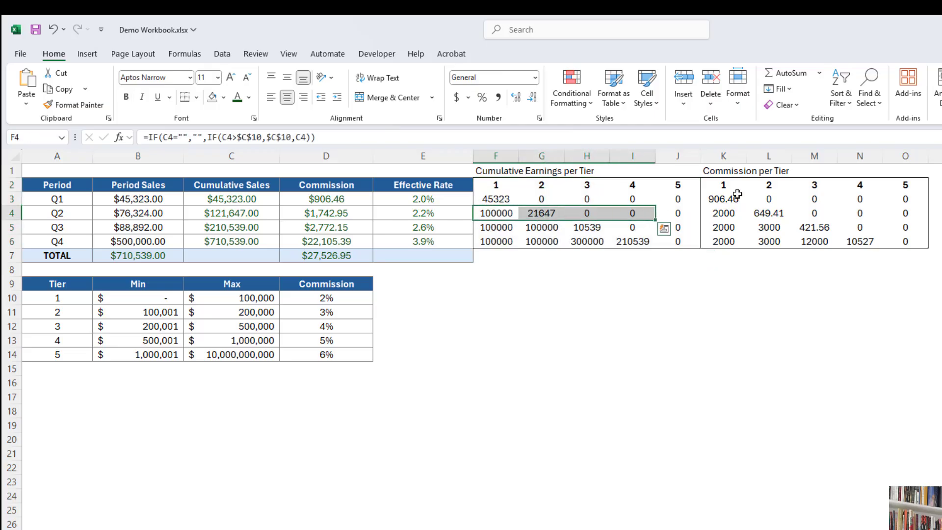
Examine the Q1 commission formulas in K3 to M3 against the matching tier earnings in the cumulative earnings block.
left_click(724, 200)
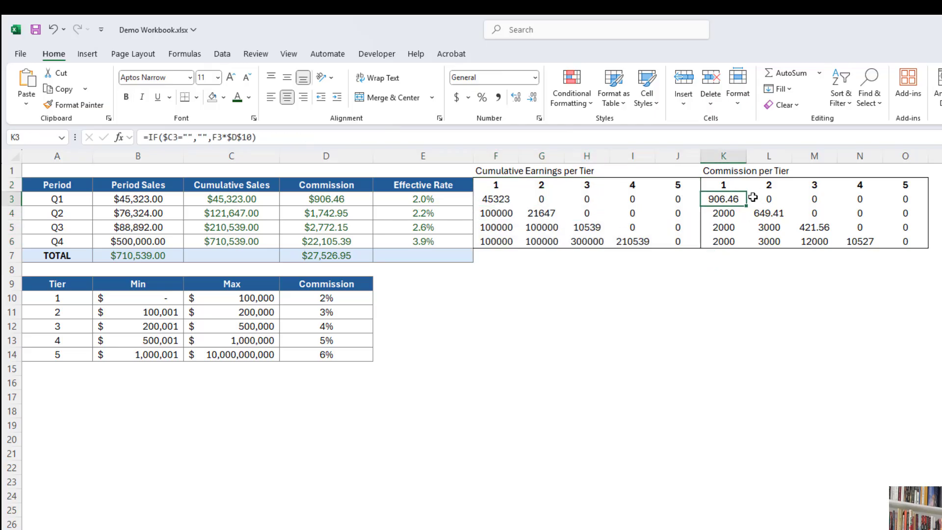
left_click_drag(723, 170, 905, 241)
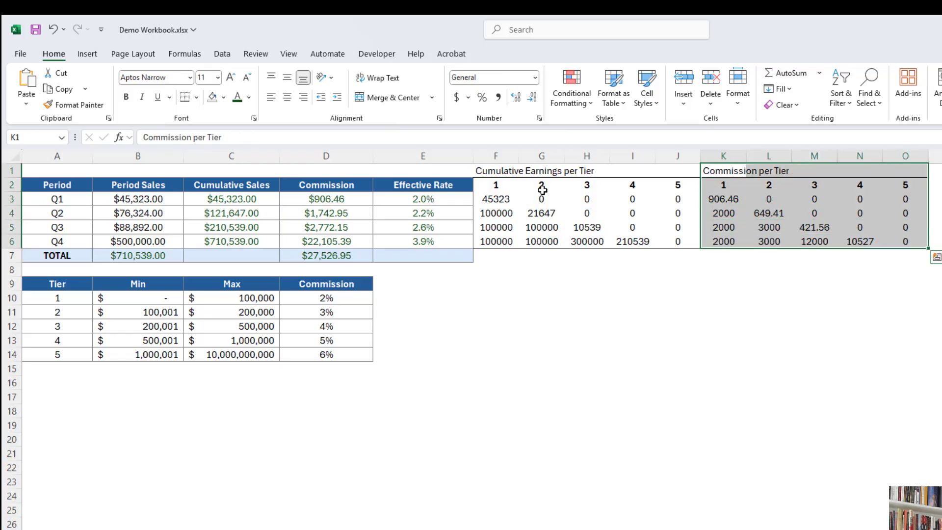
left_click_drag(495, 170, 664, 239)
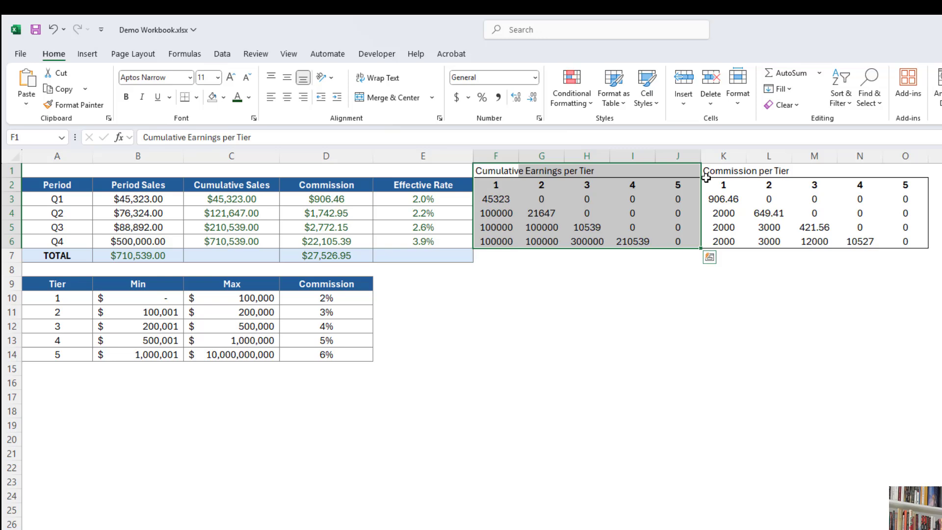
left_click(730, 200)
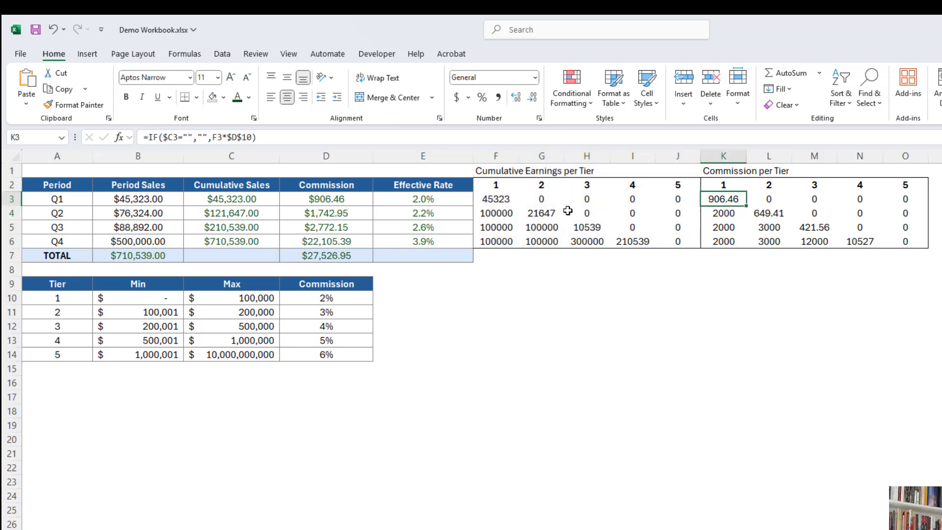
left_click(497, 200)
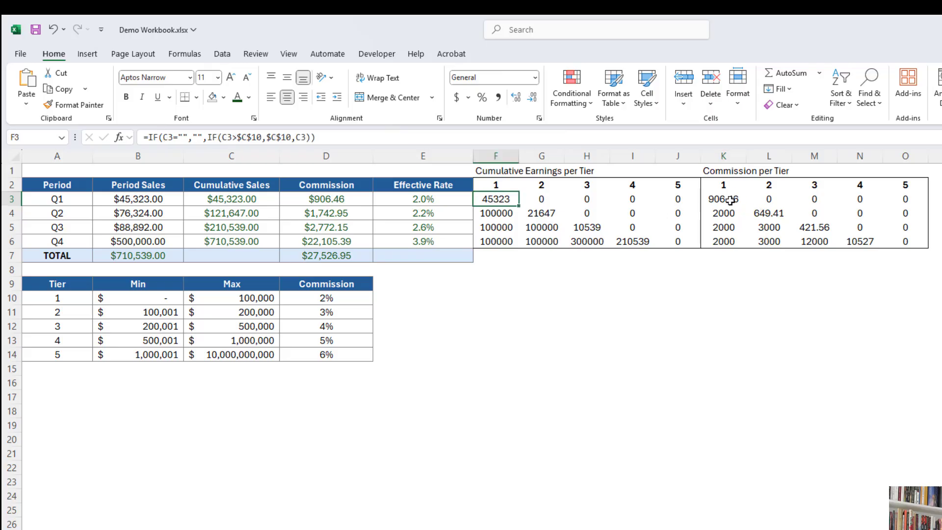
left_click(730, 200)
left_click(770, 200)
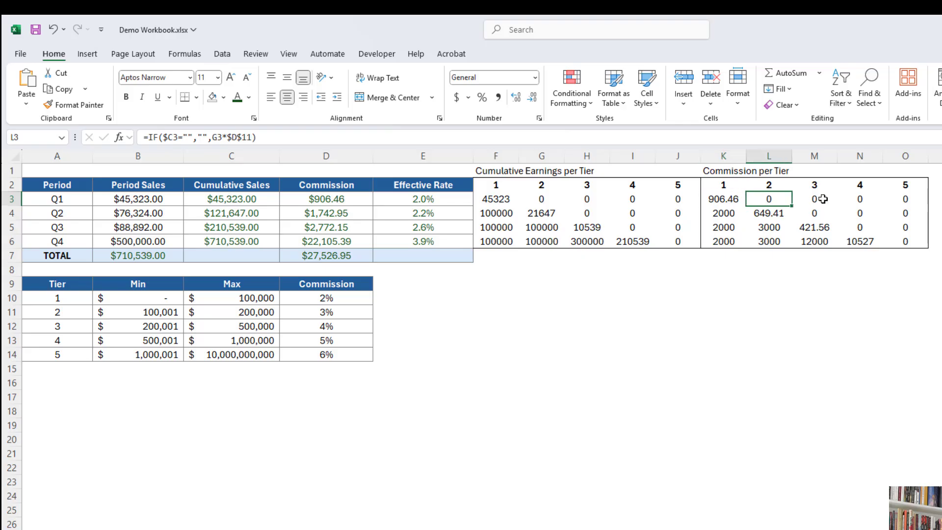
left_click(817, 201)
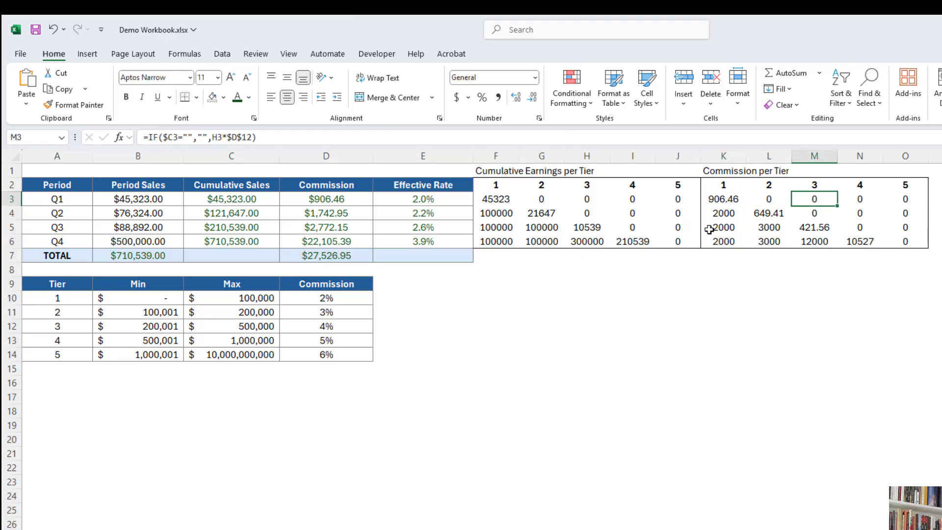
Examine the blank-cell check at the start of the Q1 tier 1 earnings formula in F3 without changing it.
left_click(502, 201)
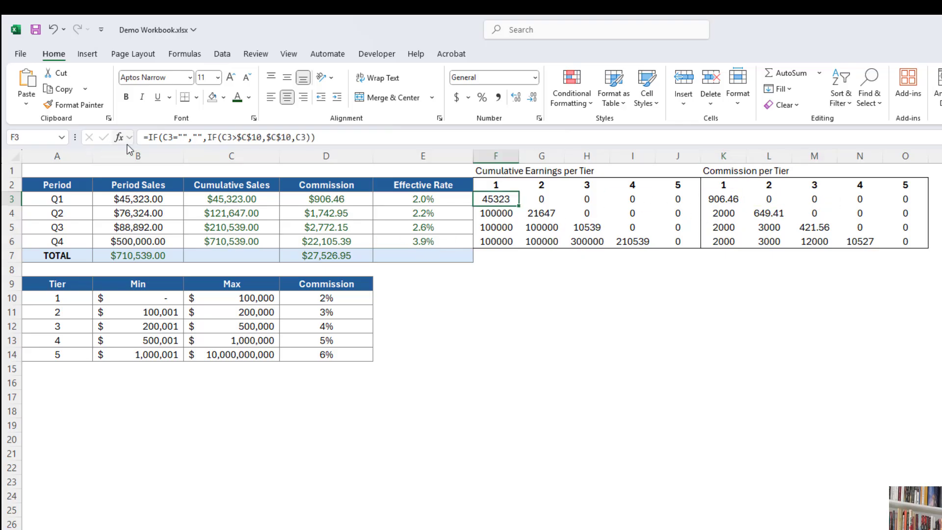
left_click(158, 138)
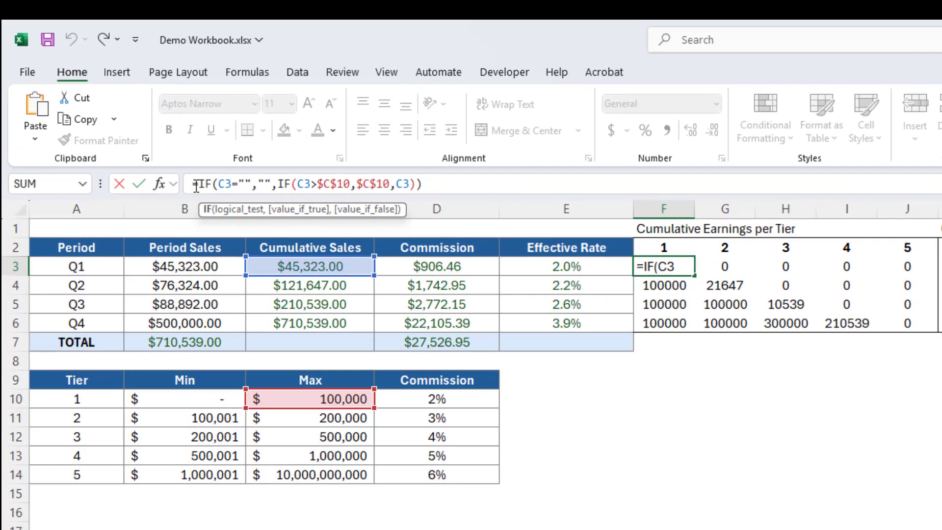
left_click_drag(194, 185, 278, 185)
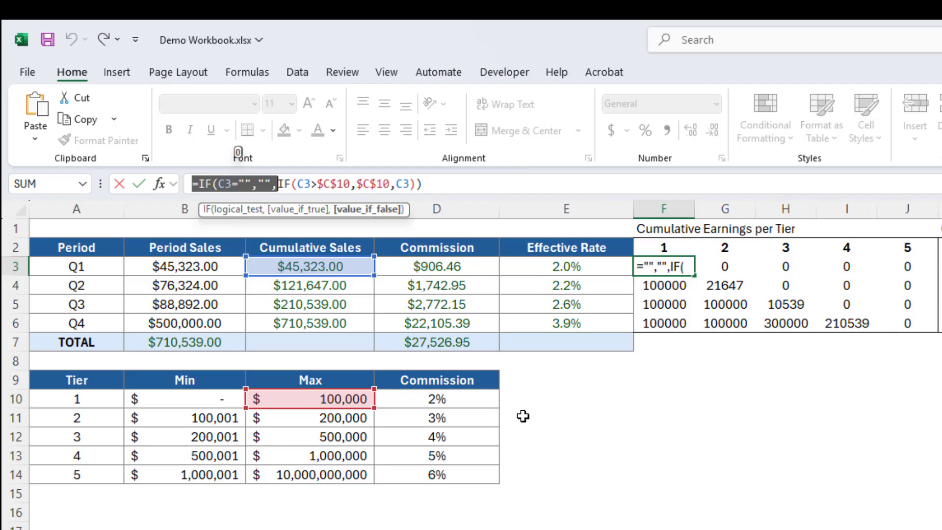
key("Escape")
Clear the period sales in B3 to B6 and enter 25000 for Q1, 75000 for Q2 and 45000 for Q3.
left_click_drag(211, 322, 197, 274)
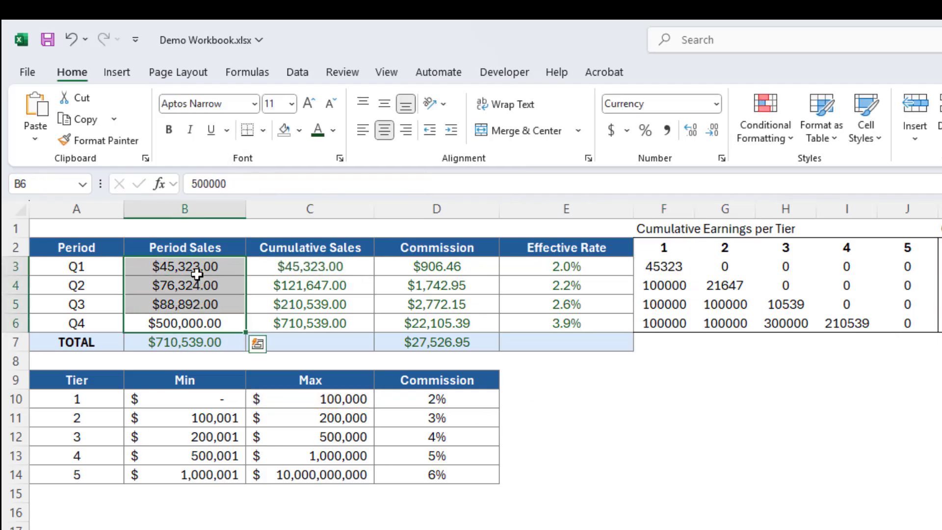
key("Delete")
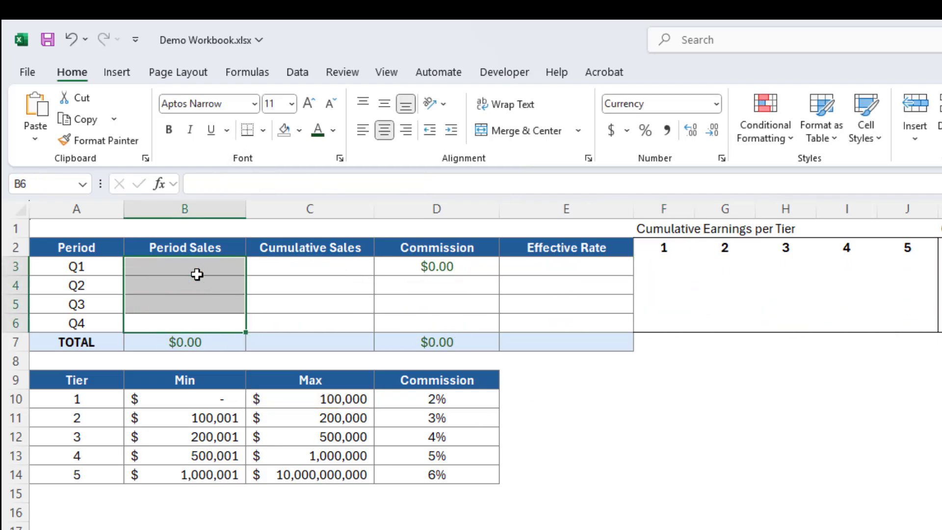
left_click(191, 269)
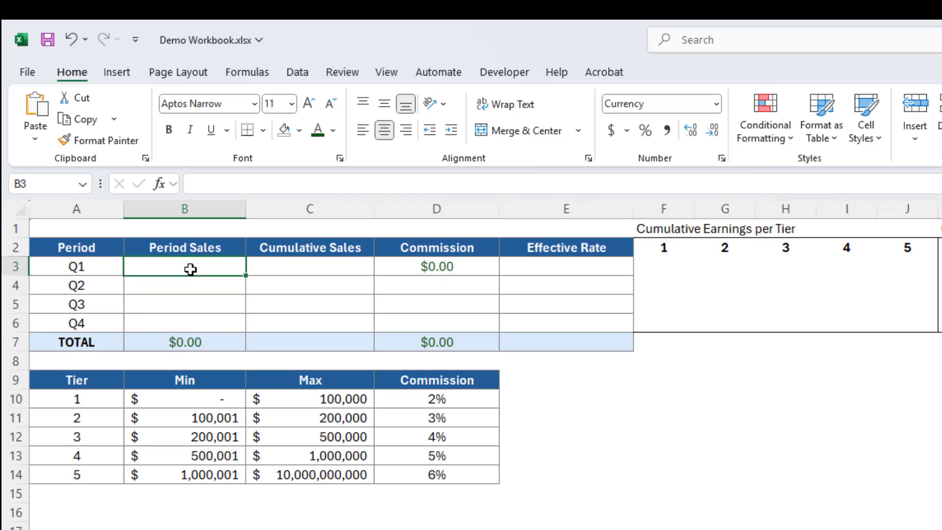
type("25000")
key("Return")
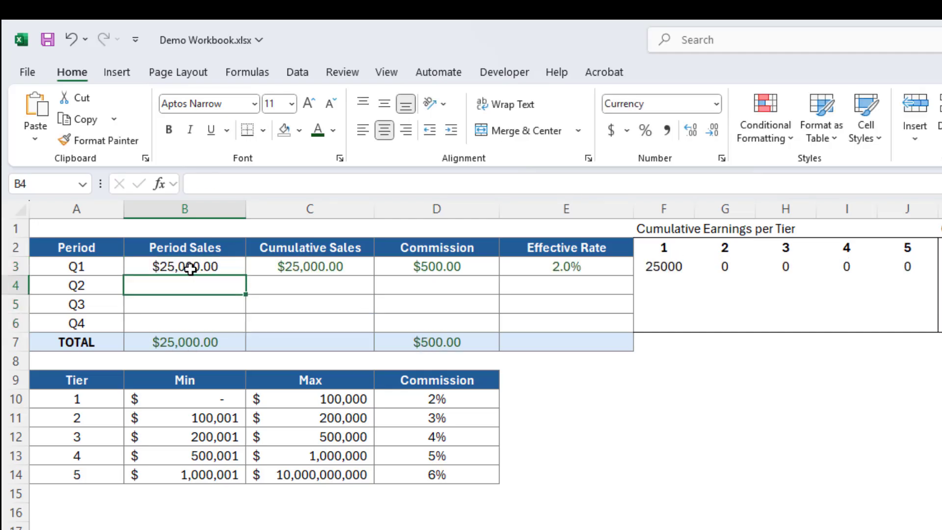
type("30000")
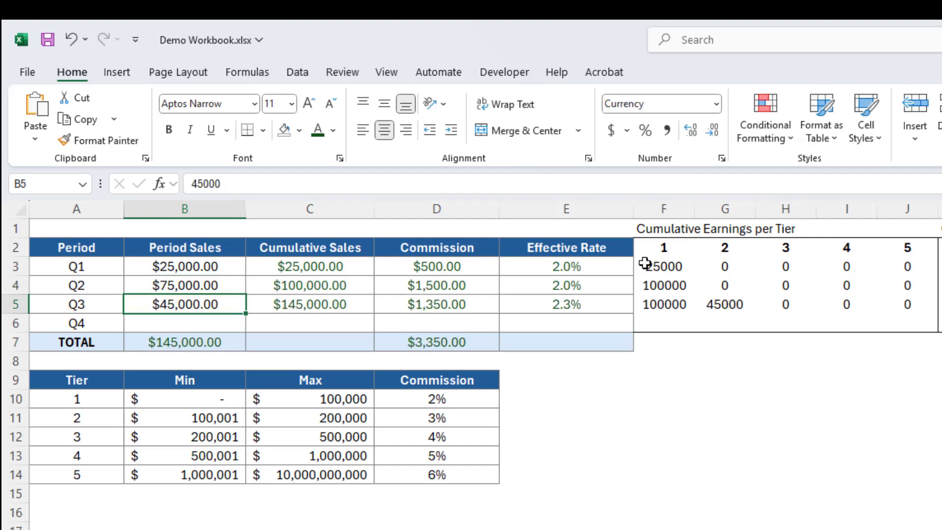
Examine the nested IF in F3 that compares the Q1 cumulative sales with the tier 1 maximum in C10.
left_click(673, 266)
left_click(202, 184)
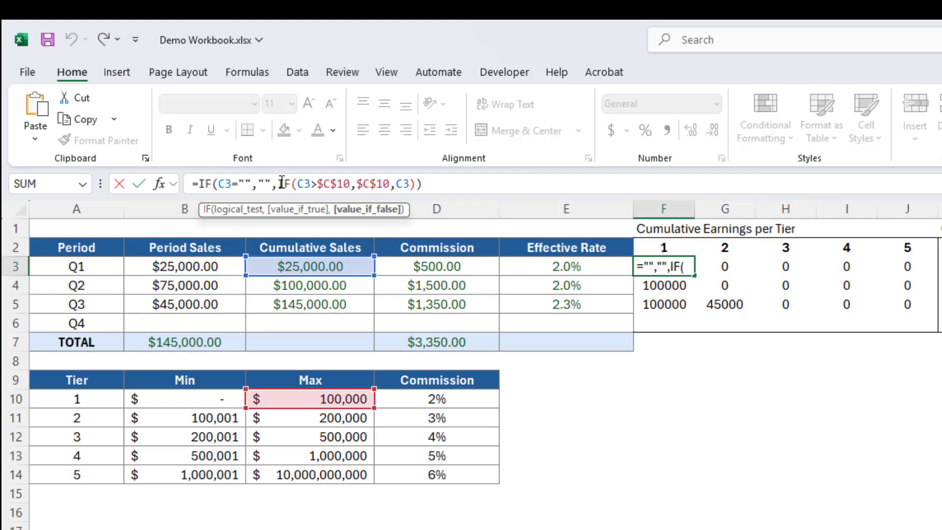
left_click_drag(278, 184, 417, 192)
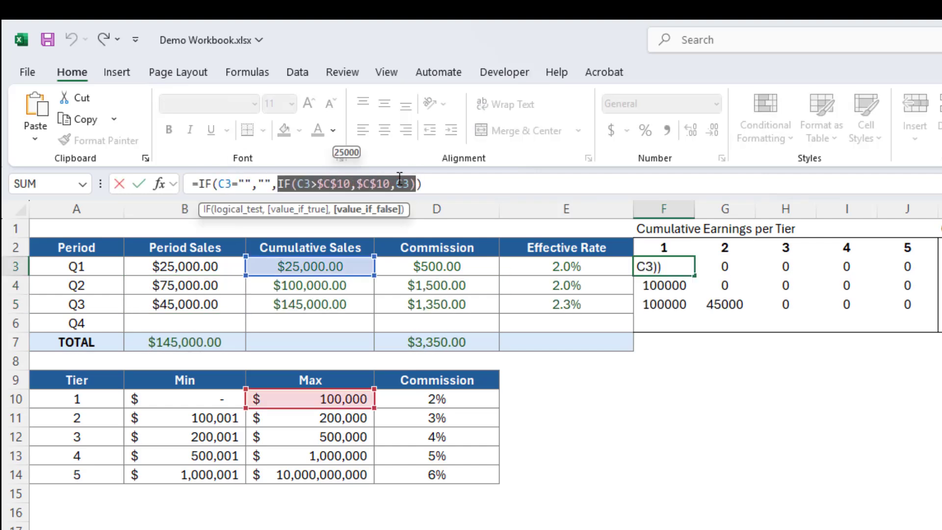
left_click(281, 184)
left_click(306, 184)
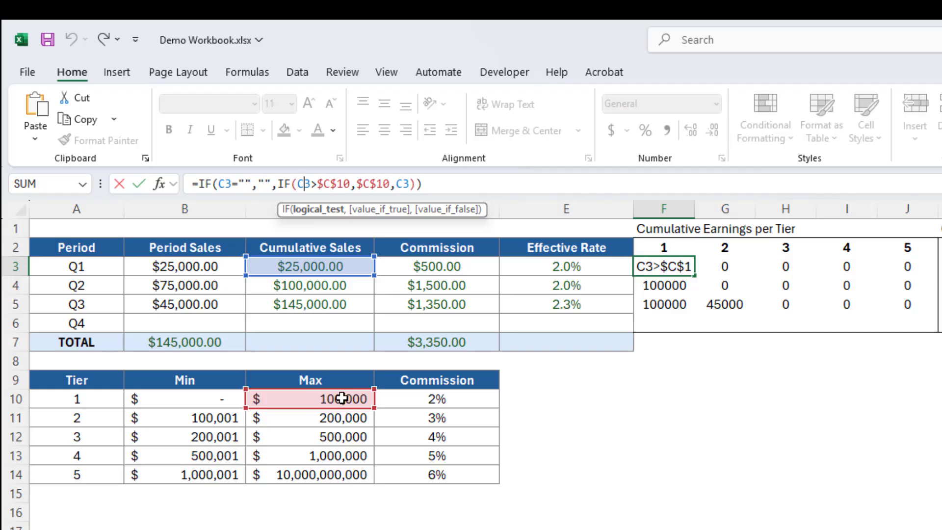
key("ctrl+Return")
Set the Q1 period sales in B3 to 150000 and check the Q1 tier 1 earnings in F3.
left_click(190, 270)
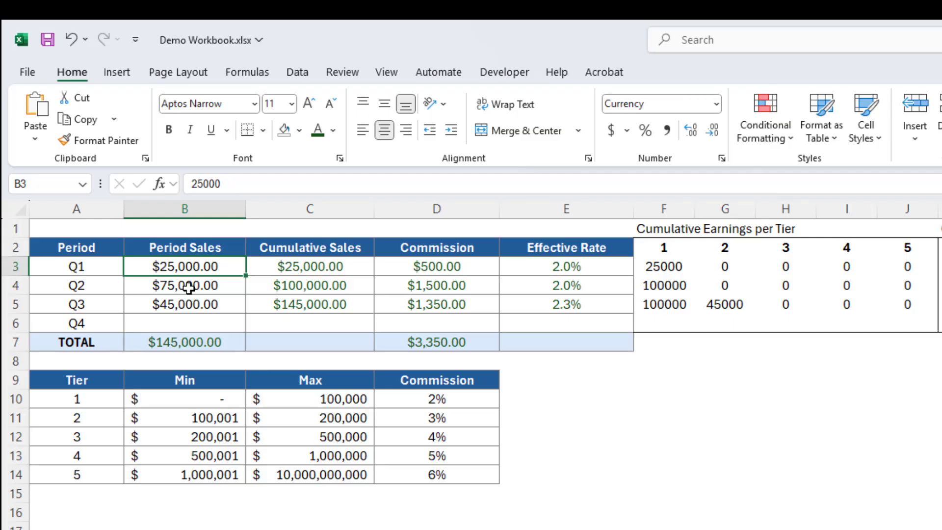
type("150000")
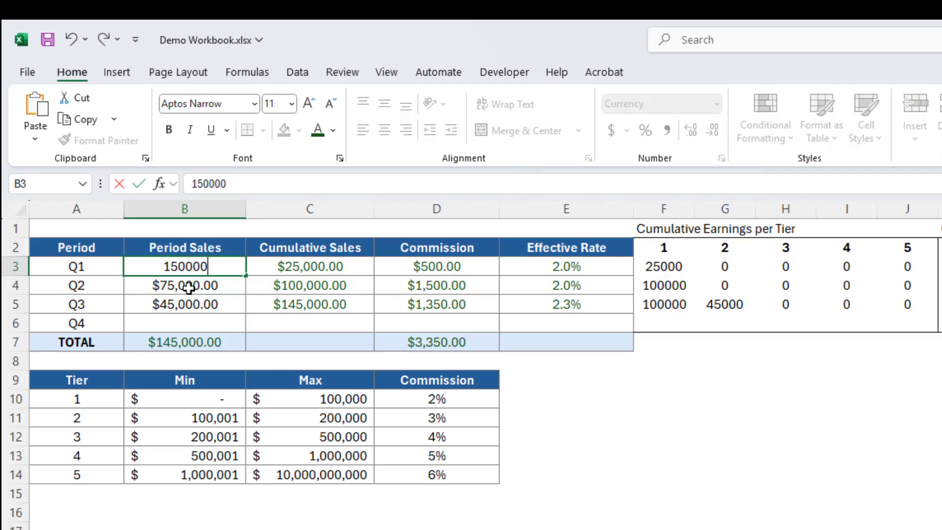
key("Return")
left_click(658, 272)
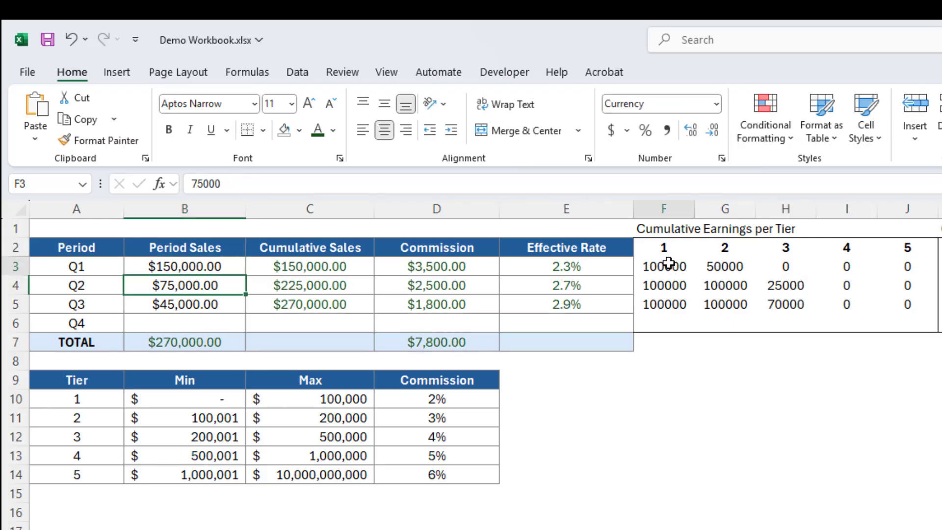
Compare the tier 1 maximum and the tier 2 limits and rate with the Q1 tier 2 earnings in G3.
left_click(338, 399)
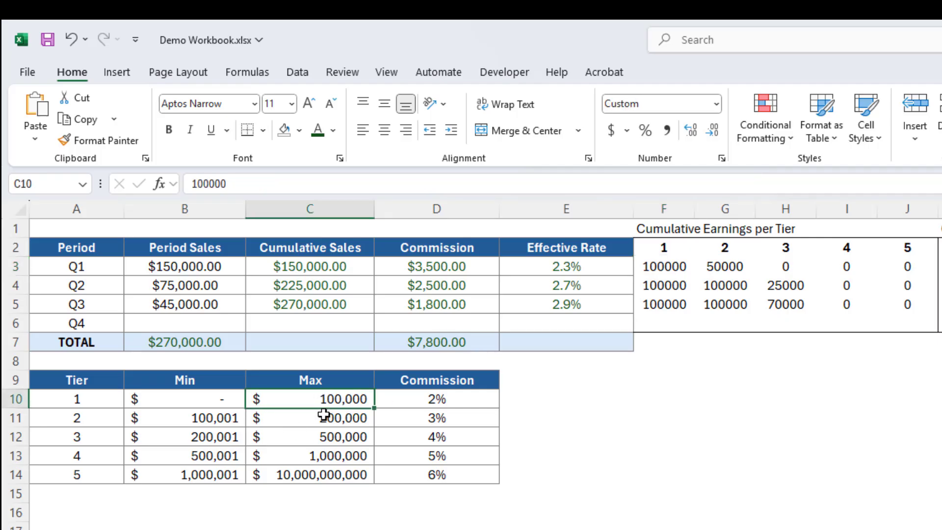
left_click(726, 264)
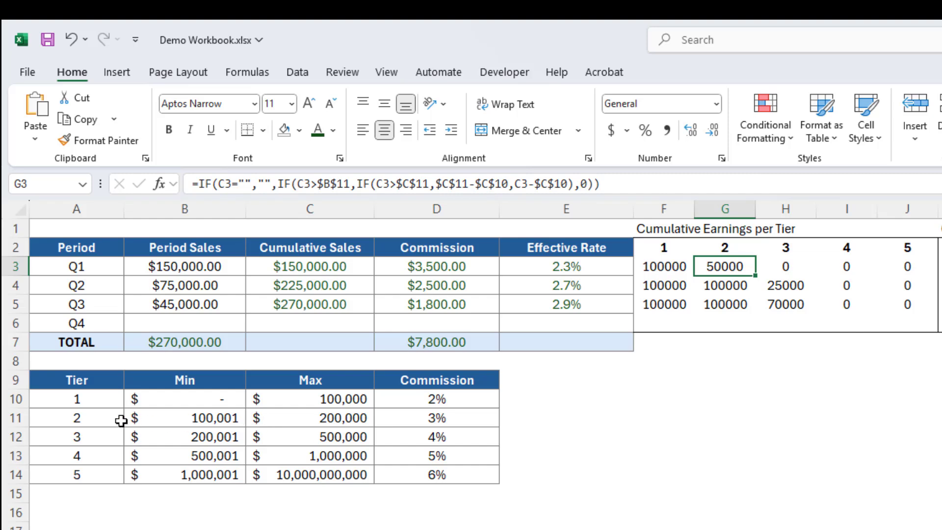
left_click(103, 420)
left_click_drag(267, 425, 433, 416)
left_click(721, 265)
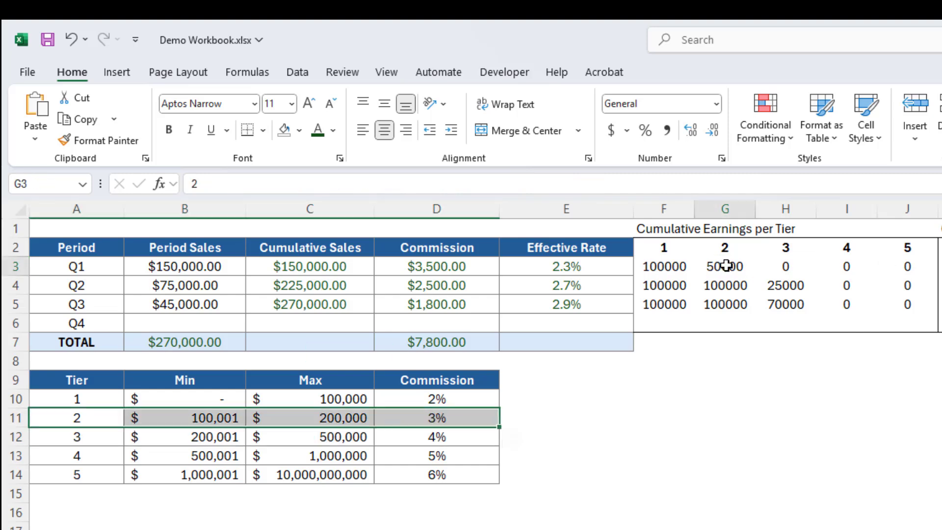
Review the value-if-false argument and the logical test of the nested IF in F3's tier 1 formula.
left_click(676, 268)
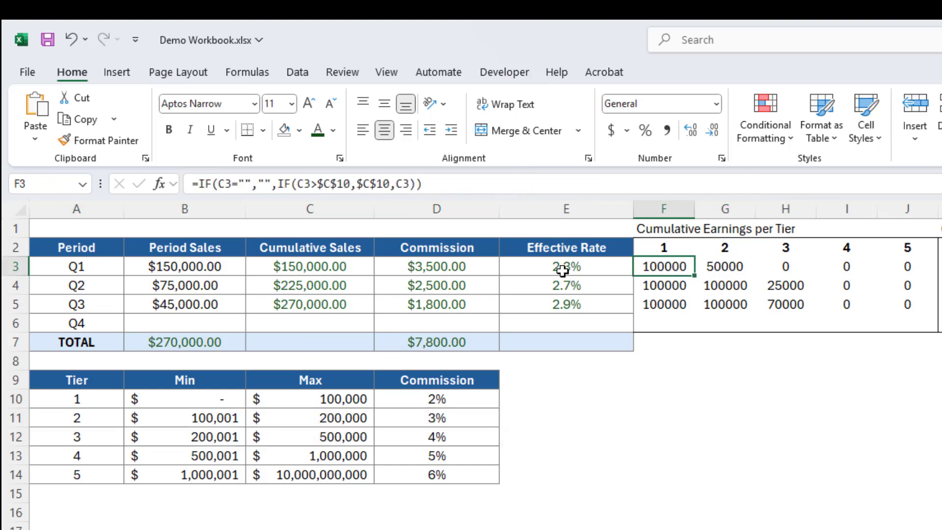
left_click(395, 184)
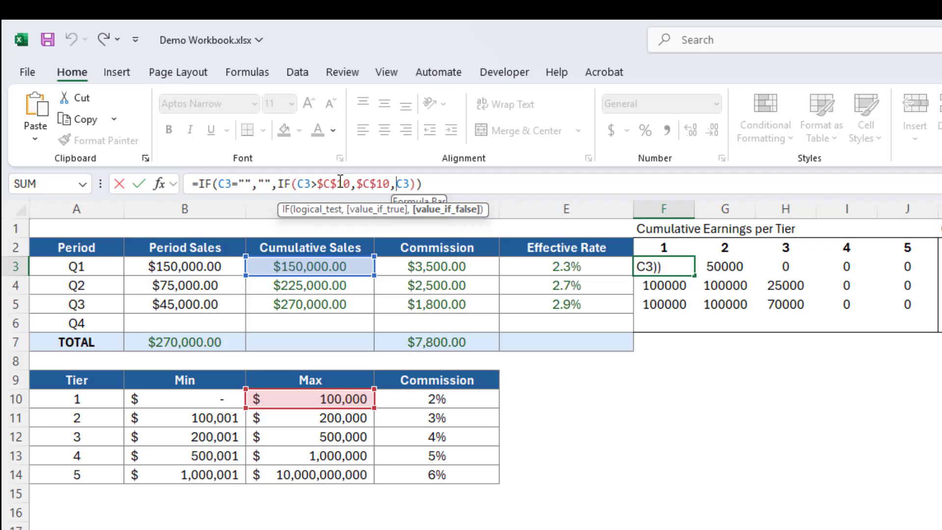
left_click(305, 184)
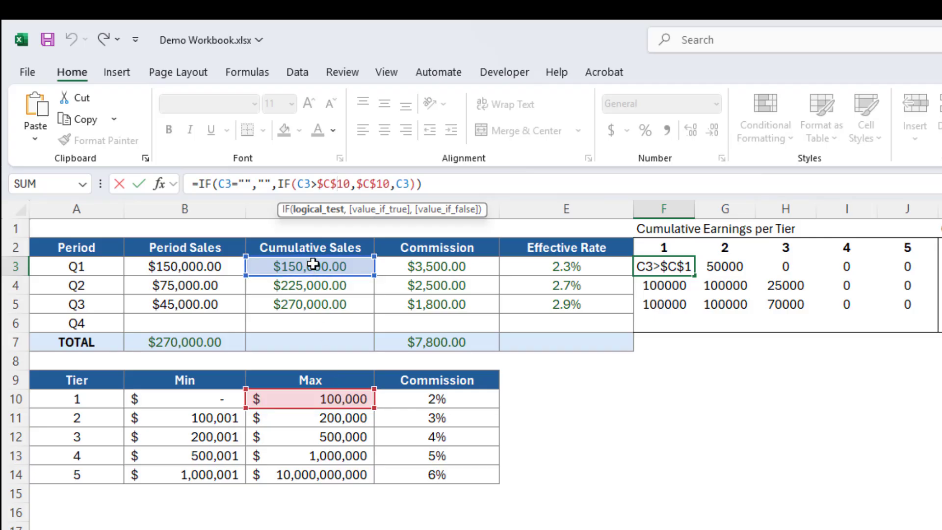
Set the Q1 period sales in B3 to 75000.
left_click(210, 266)
type("7")
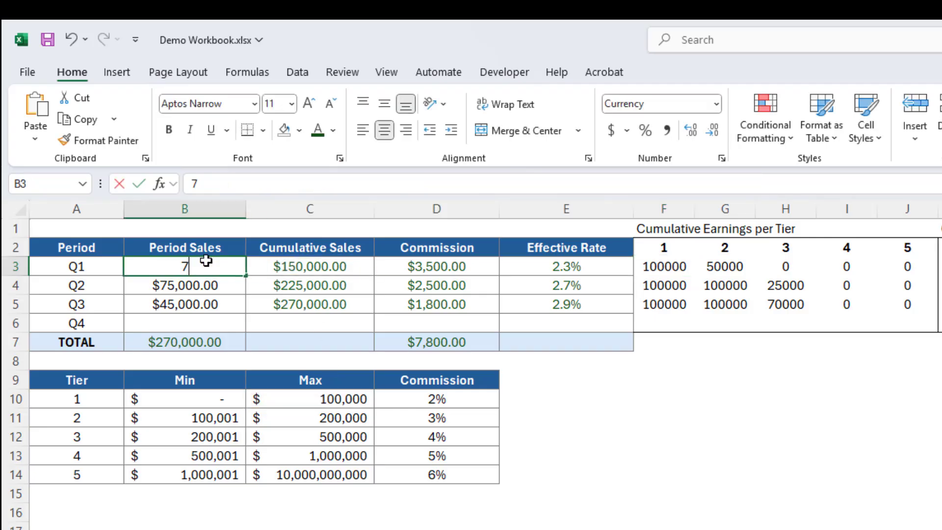
type("5000")
key("Return")
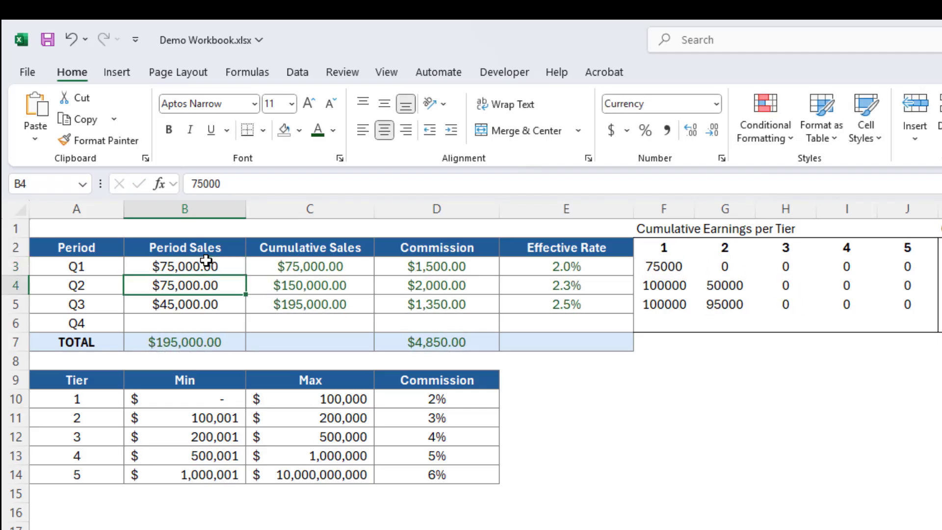
Examine the value-if-true argument of the tier 1 formulas for Q1 to Q3 and open the Q4 formula in F6.
left_click(670, 266)
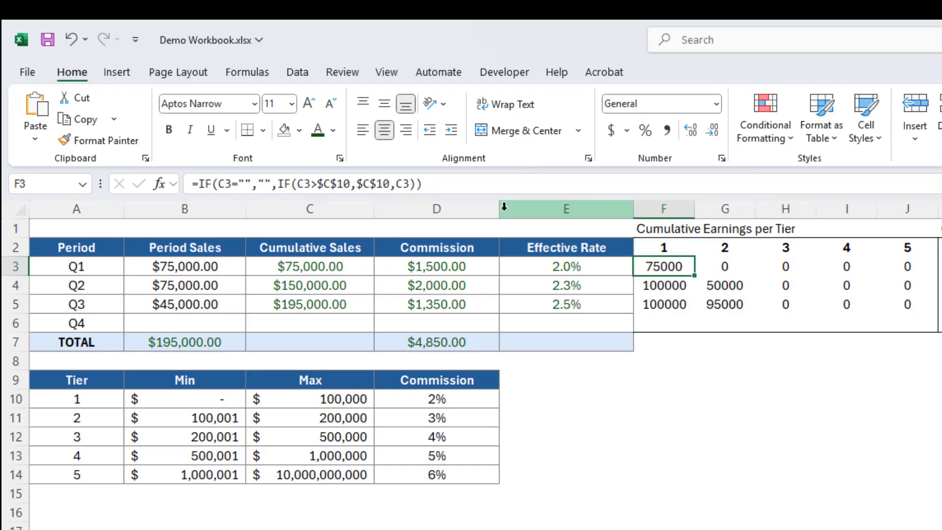
left_click(370, 183)
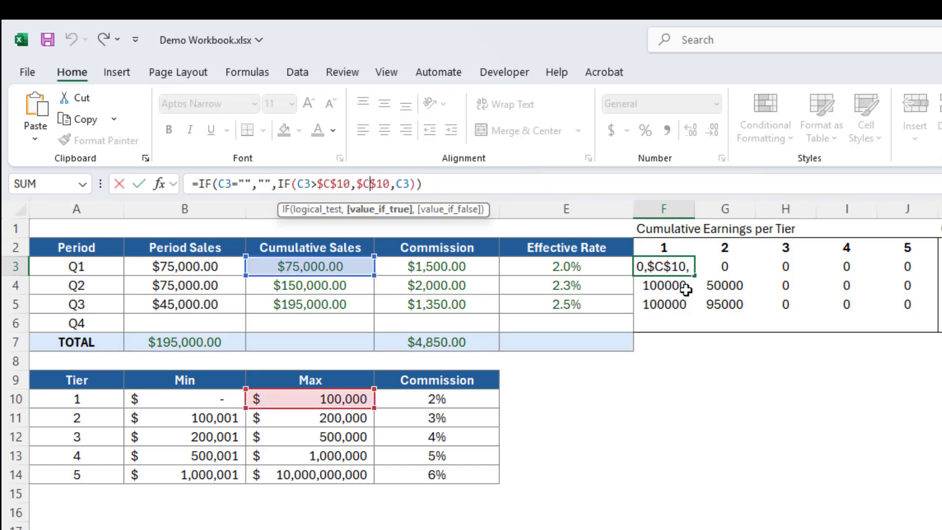
key("Return")
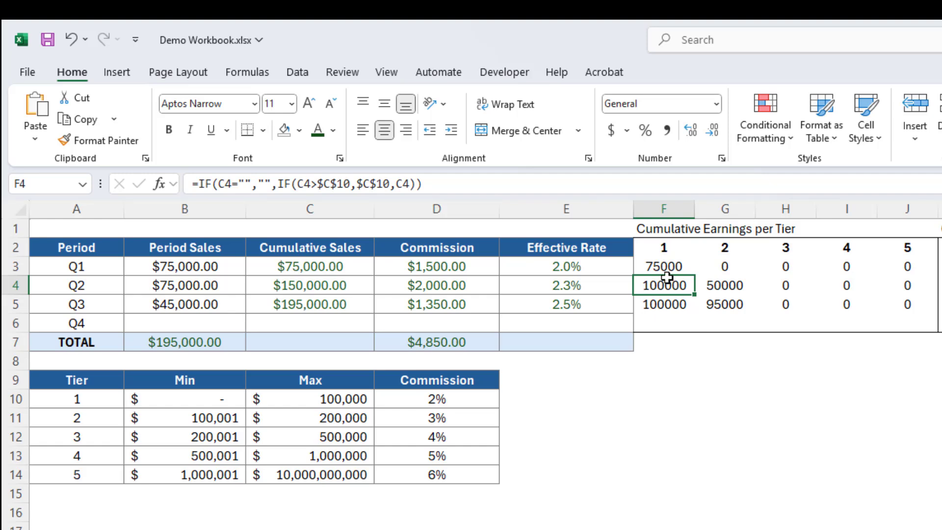
left_click(361, 187)
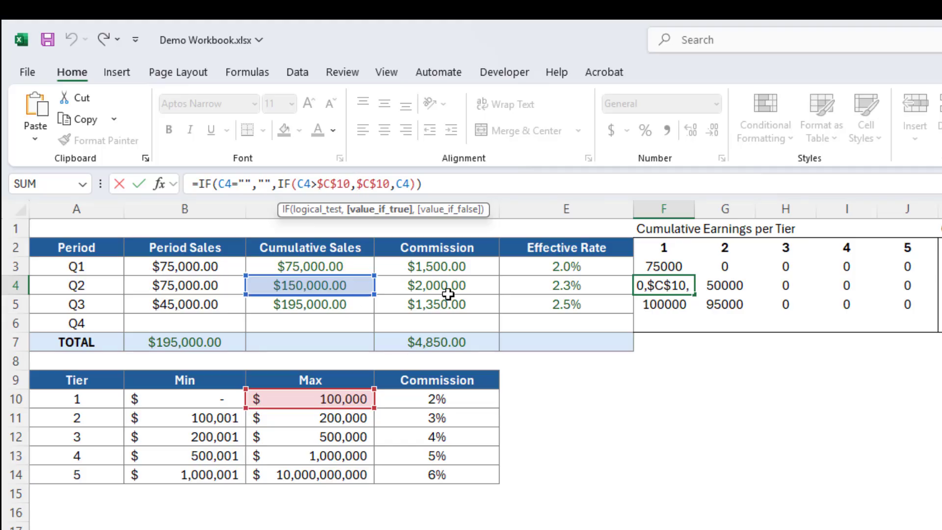
left_click(673, 302)
left_click(352, 185)
left_click(670, 319)
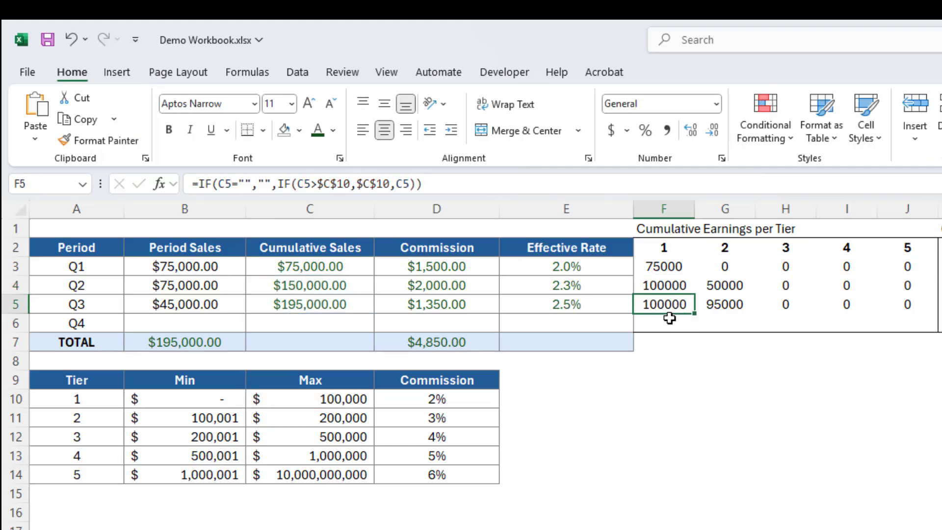
left_click(670, 319)
double_click(669, 319)
key("Escape")
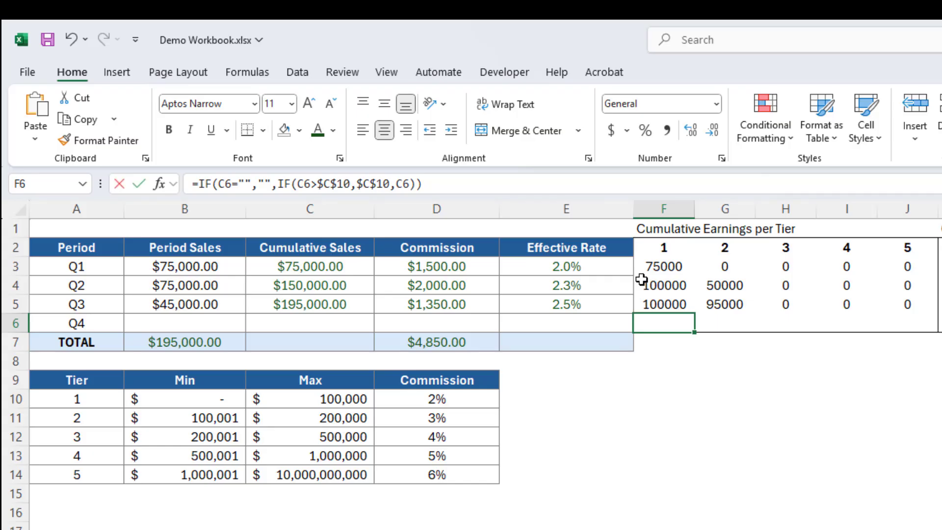
Step through the tier 1 formulas from F6 back up to F3 to check their cell references.
key("F2")
key("Escape")
key("Up")
key("F2")
key("Escape")
key("Up")
key("F2")
key("Escape")
key("Up")
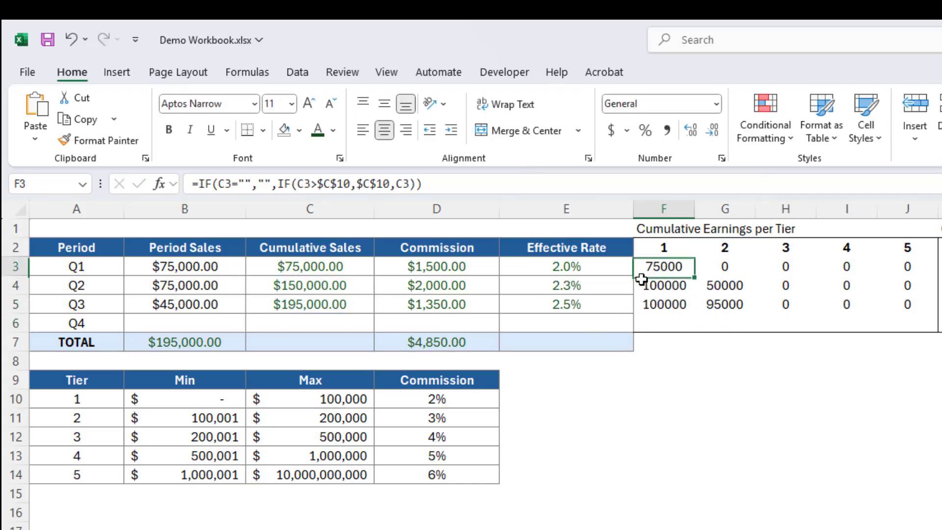
Compare the cumulative sales in C3:C5 with the tier 1 earnings in F3:F6.
left_click(301, 268)
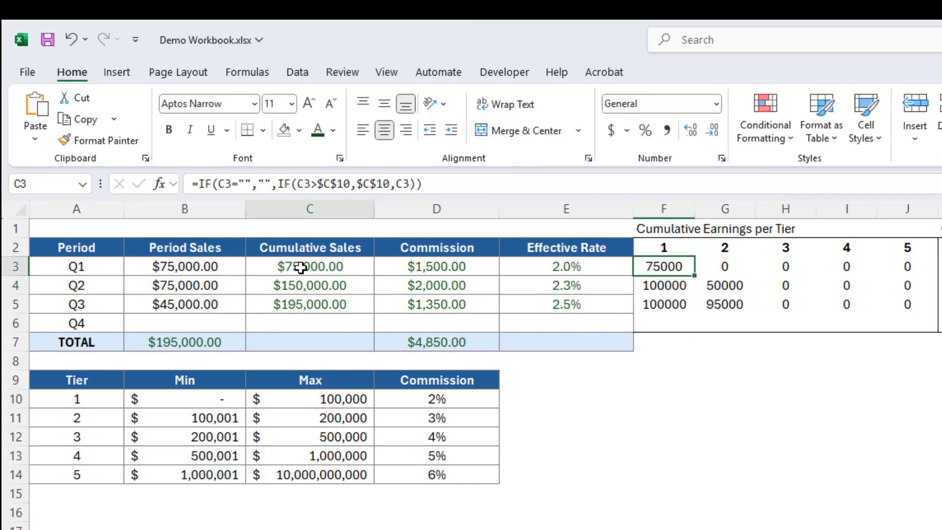
left_click_drag(300, 267, 306, 305)
double_click(679, 299)
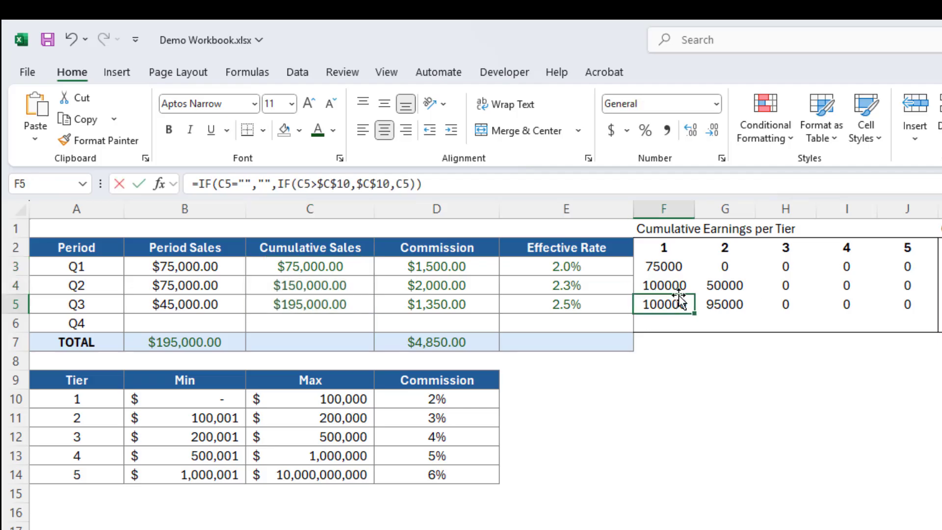
key("Escape")
left_click_drag(670, 267, 665, 321)
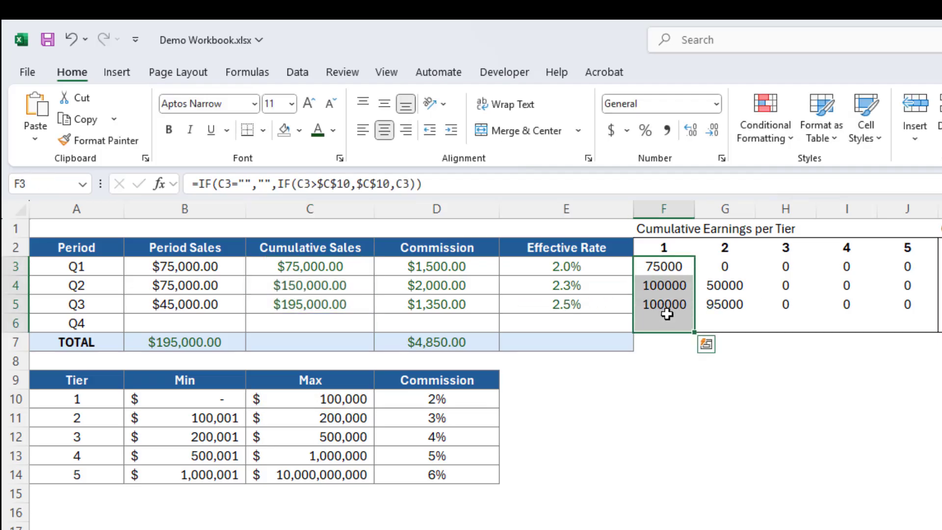
Examine the blank check on C3 and the nested IF that follows it in G3's tier 2 formula.
left_click(730, 267)
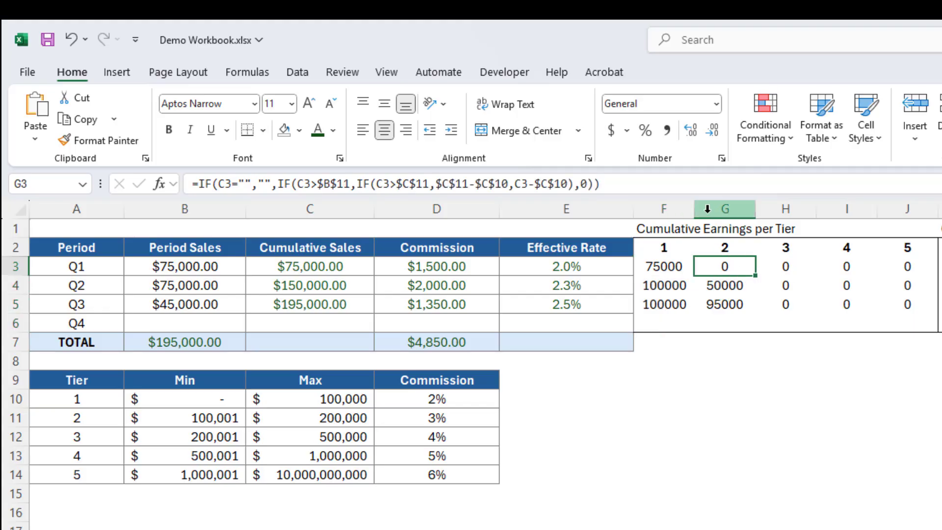
left_click(360, 183)
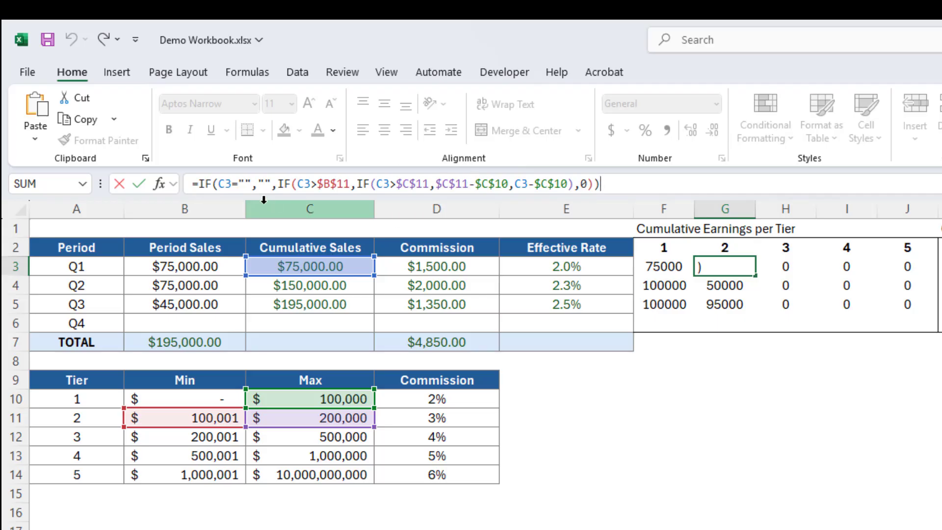
left_click(738, 265)
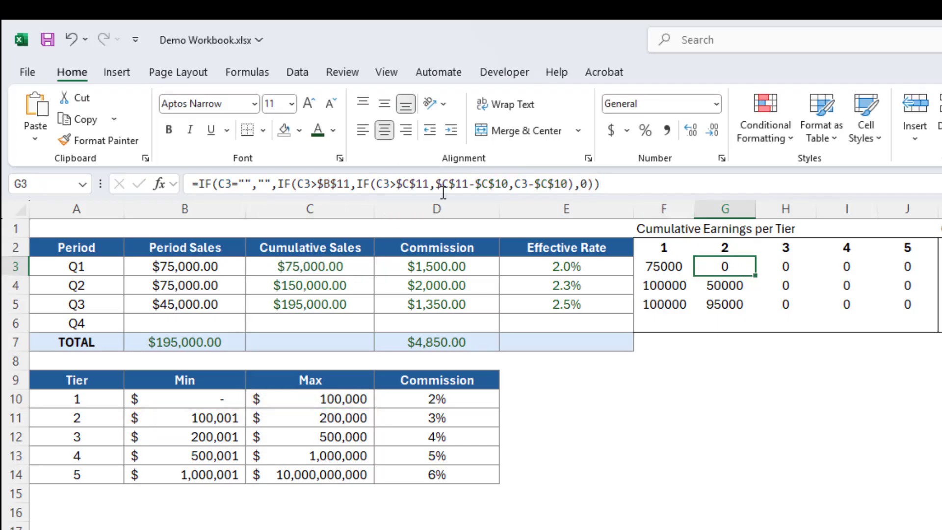
left_click(324, 183)
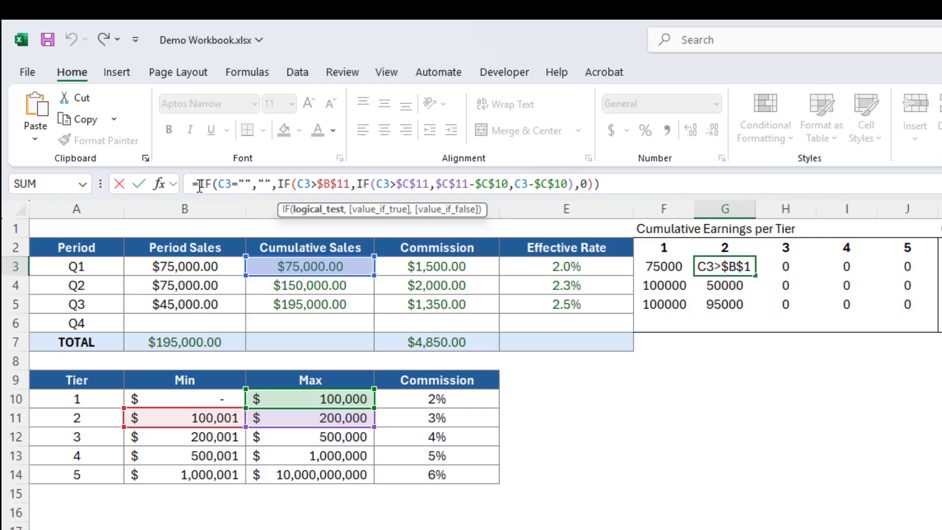
left_click_drag(200, 184, 279, 184)
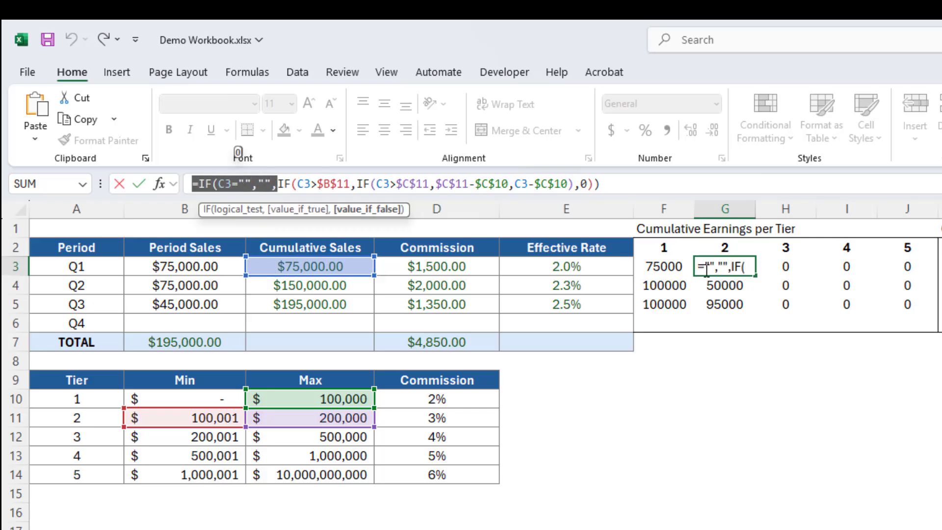
left_click(281, 185)
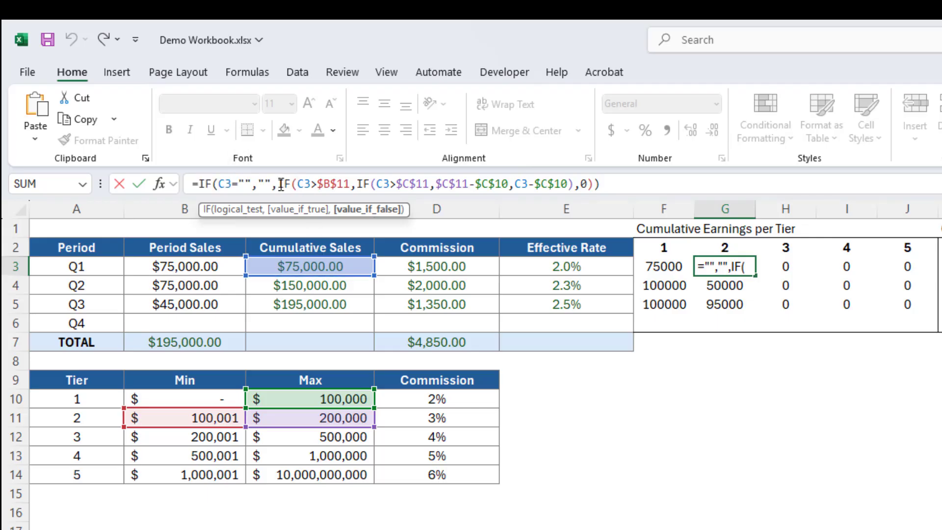
left_click_drag(319, 185, 587, 177)
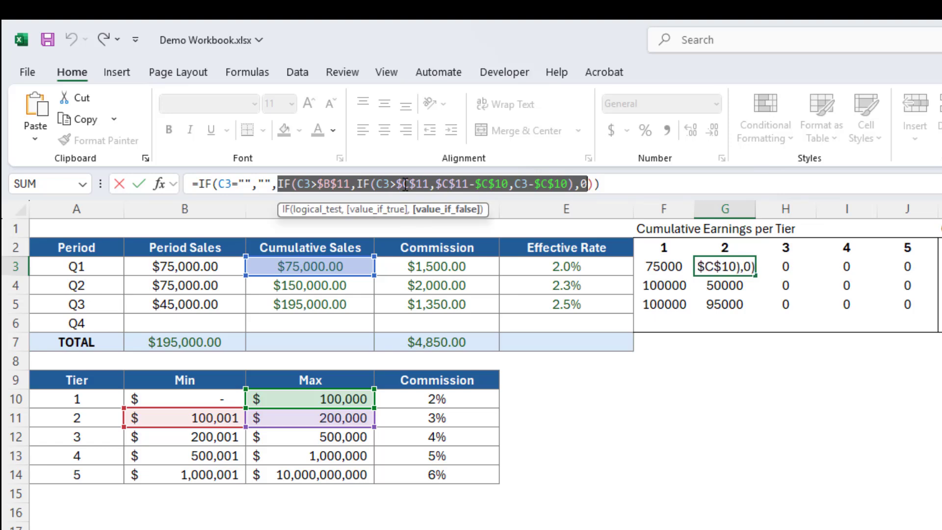
Review the C3>$B$11 test in G3's first nested IF along with its value-if-false and value-if-true arguments.
left_click(332, 184)
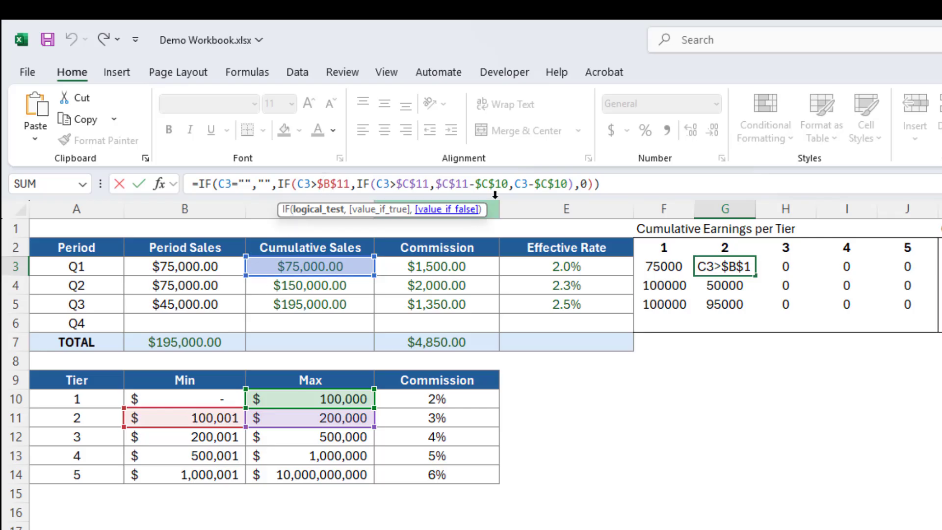
double_click(584, 183)
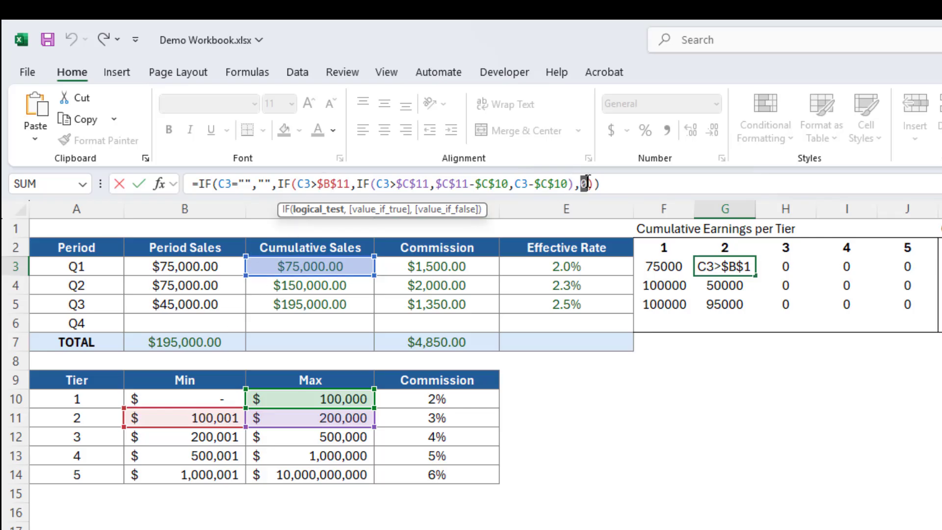
left_click(300, 184)
left_click(379, 210)
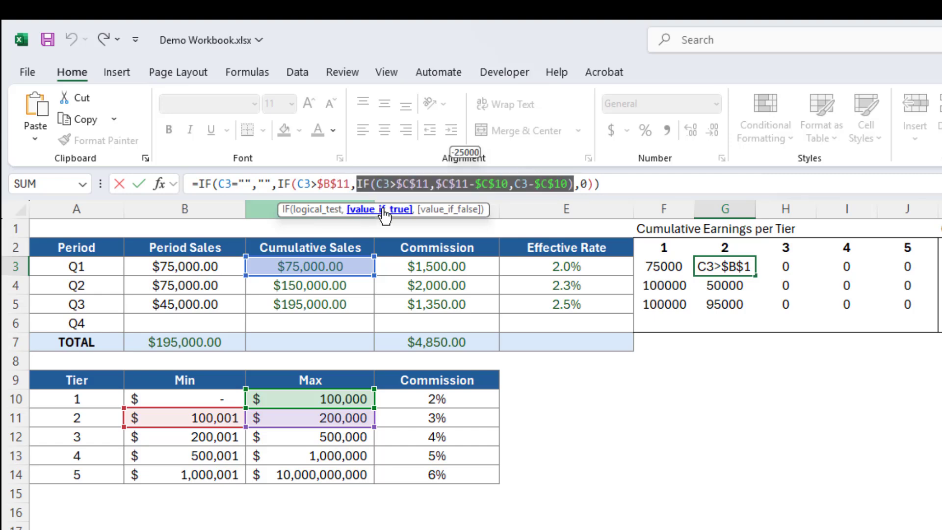
Examine G3's innermost IF, covering the C3>$C$11 test and the $C$11-$C$10 and C3-$C$10 results.
left_click(373, 184)
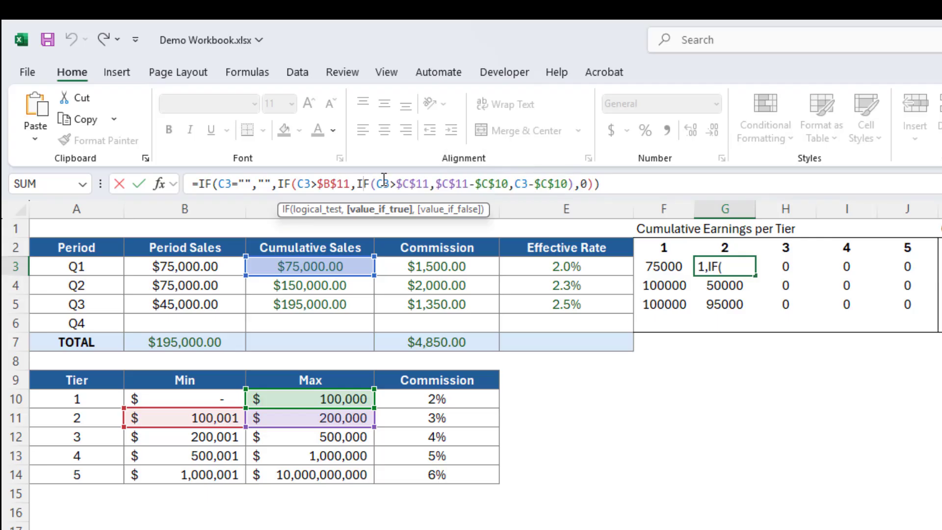
left_click(384, 178)
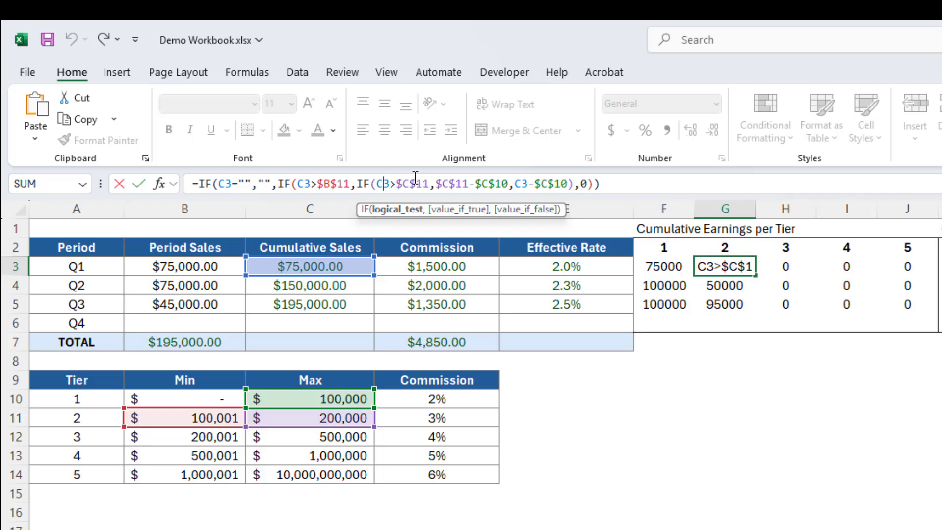
left_click(450, 183)
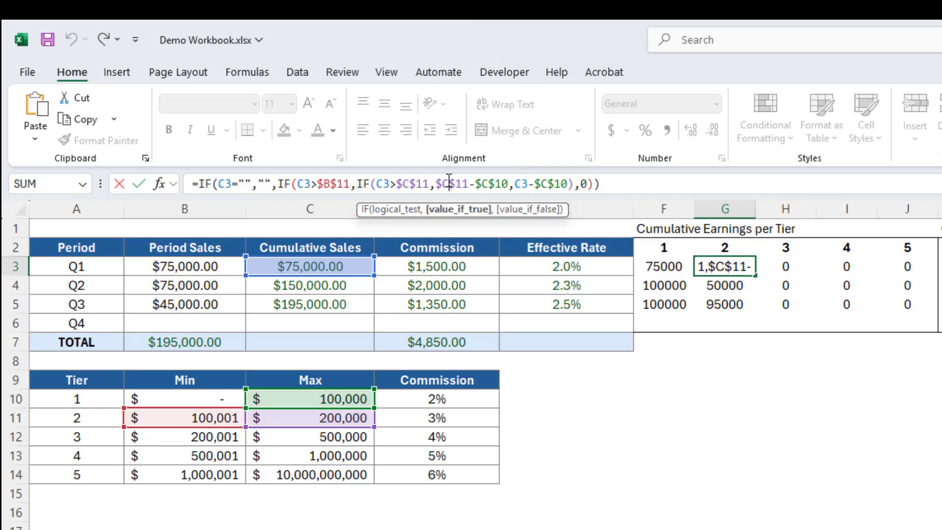
left_click(497, 184)
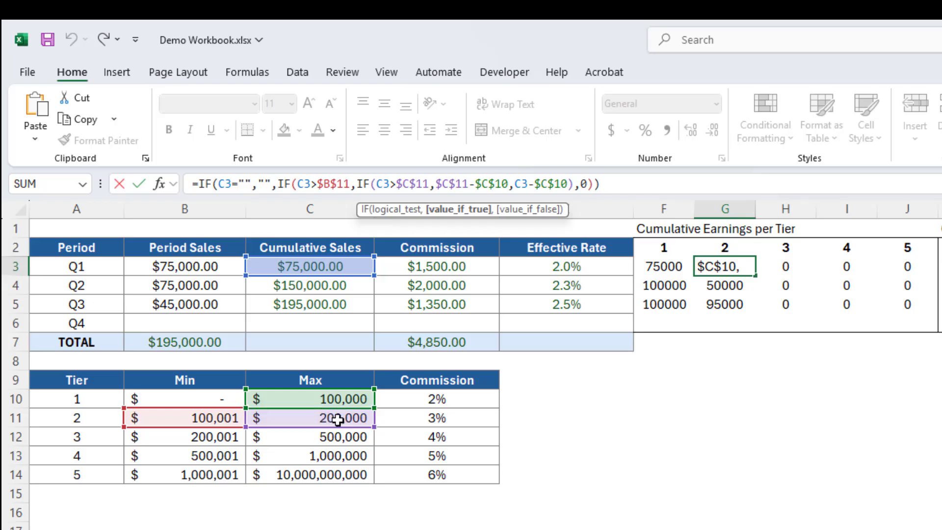
left_click(523, 183)
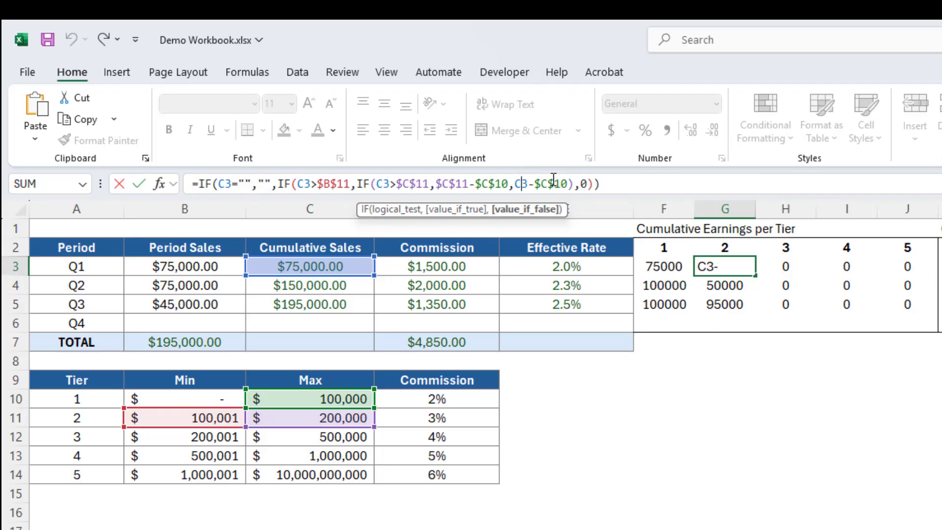
left_click(580, 183)
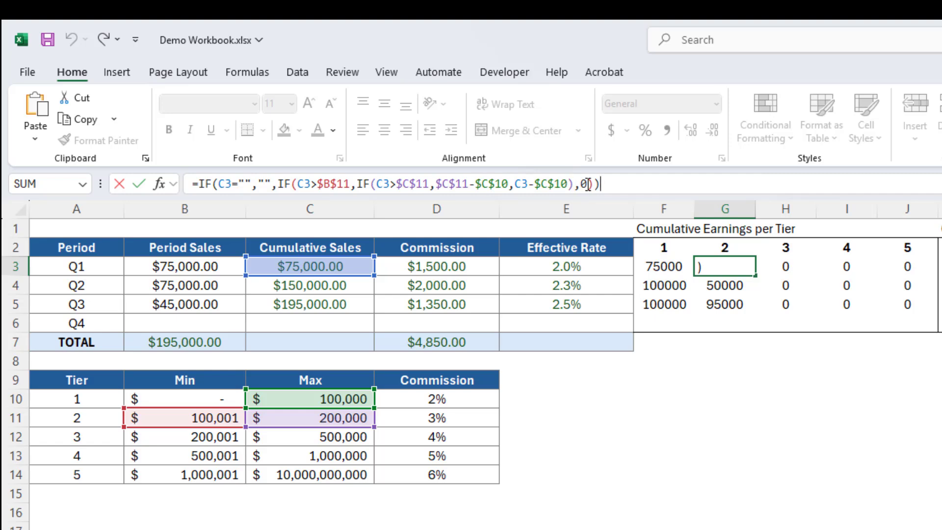
Review the complete tier 2 formula in G3 and compare it with the formulas in G4 and G5.
left_click_drag(594, 183, 168, 199)
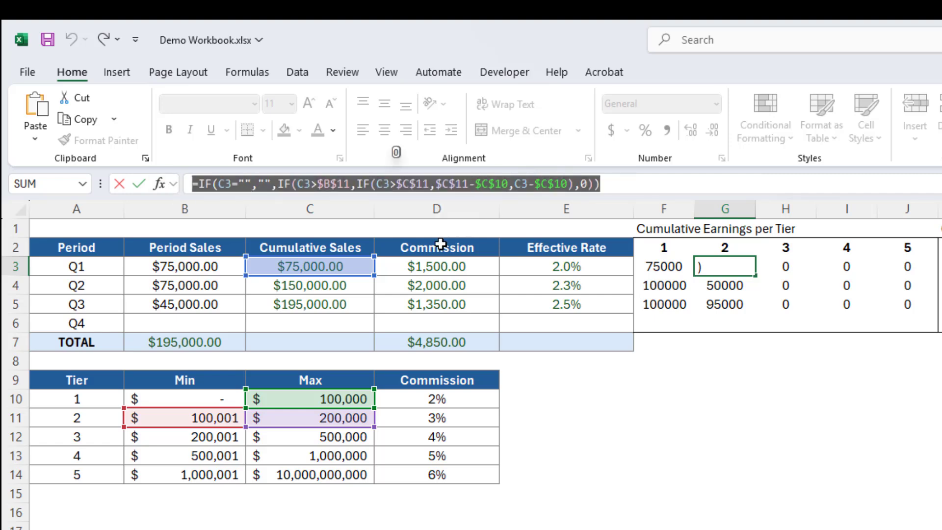
left_click(622, 184)
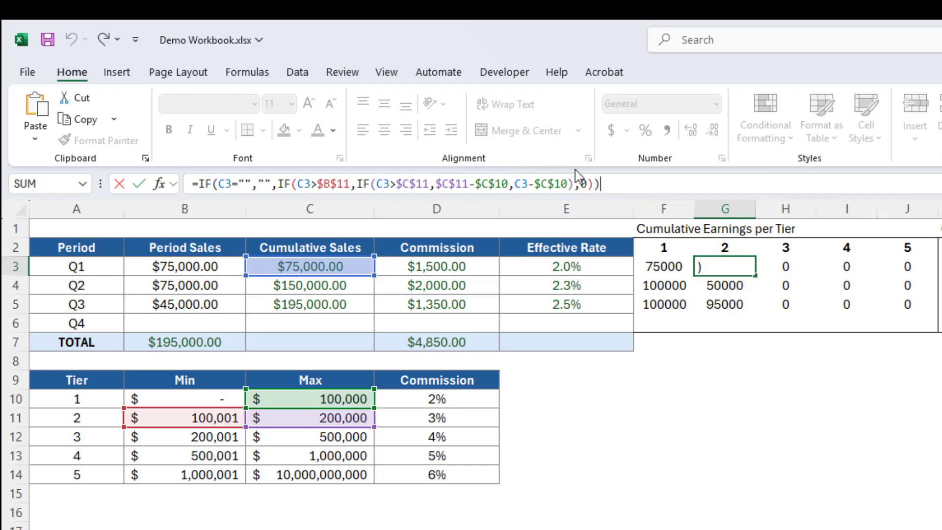
left_click(737, 270)
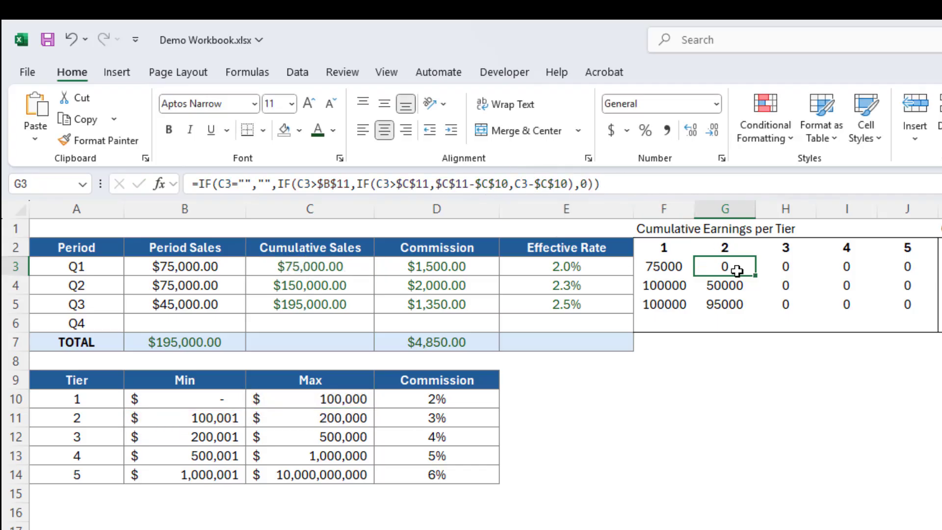
left_click(735, 288)
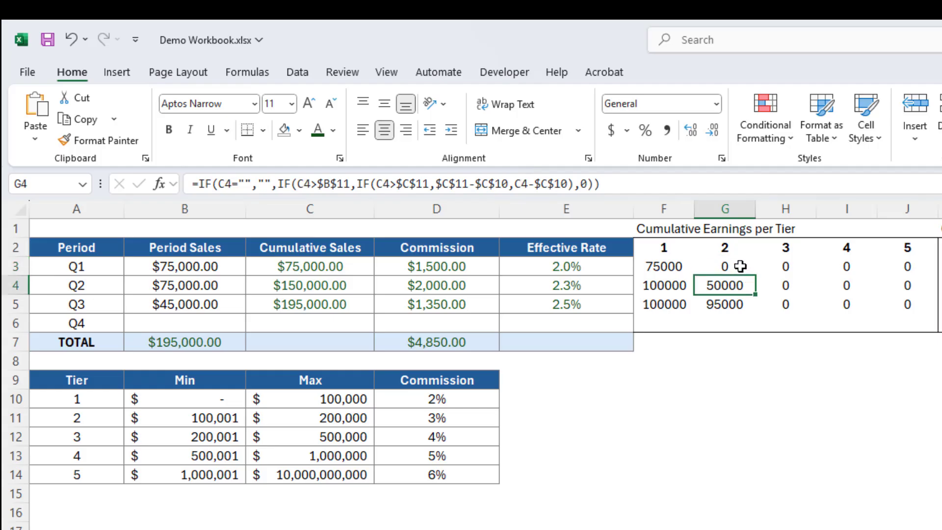
left_click(739, 266)
left_click(735, 281)
left_click(736, 303)
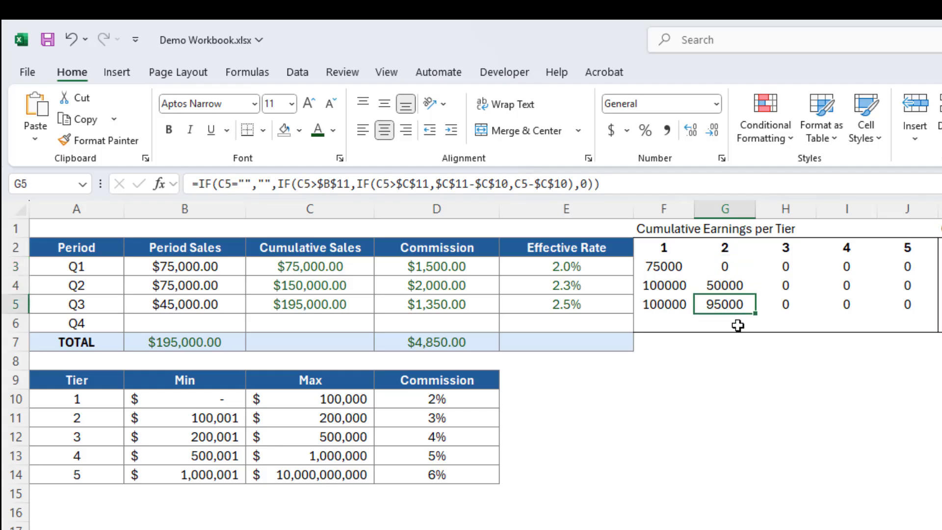
Copy the tier 2 formula from G3 and paste only the formula over G3:G6 with Paste Special.
left_click(729, 265)
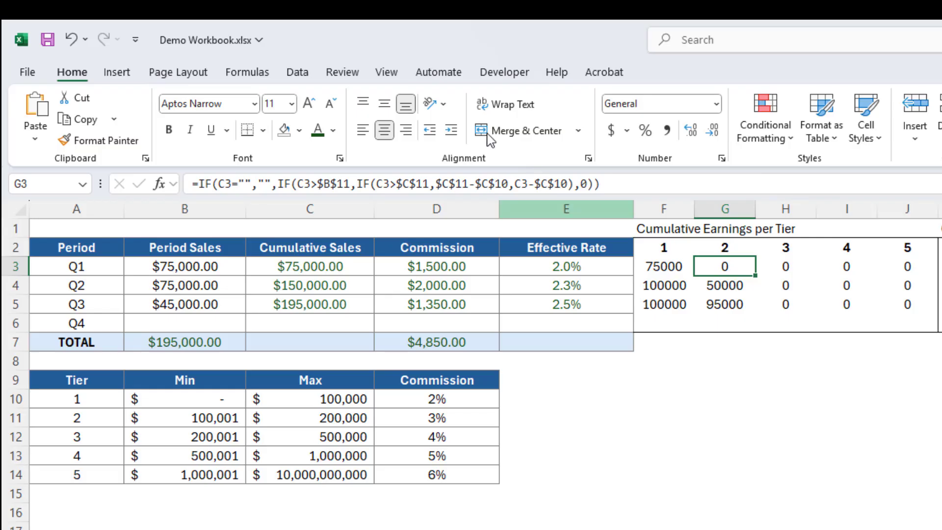
key("ctrl+c")
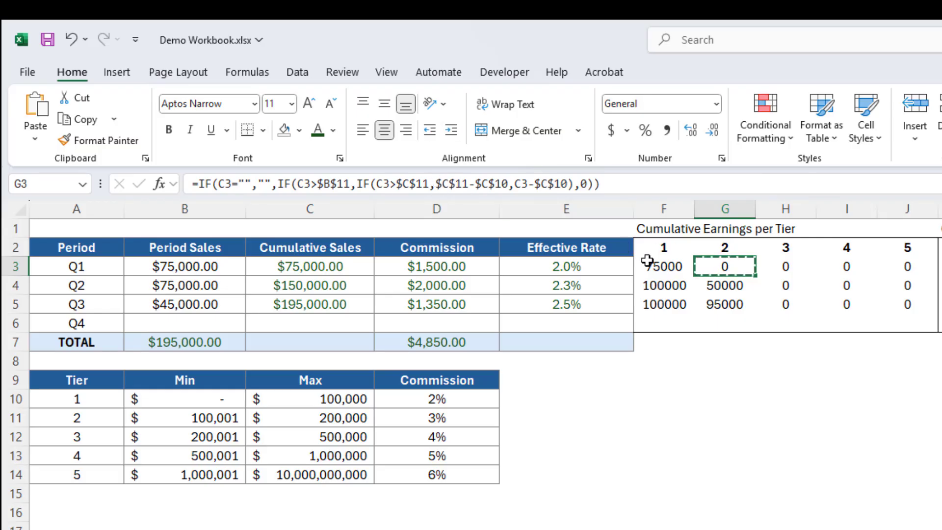
key("shift+Down")
key("shift+Down")
key("shift+Down")
key("ctrl+alt+v")
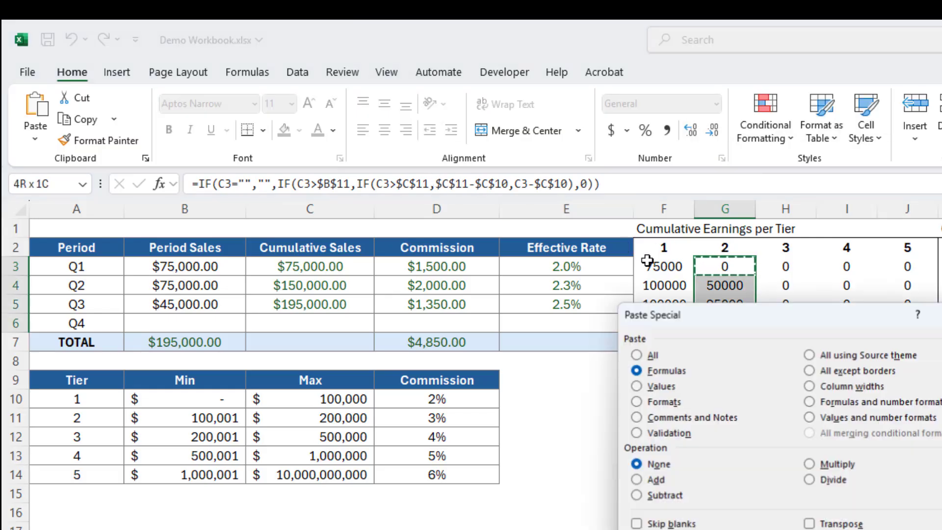
key("Return")
key("Escape")
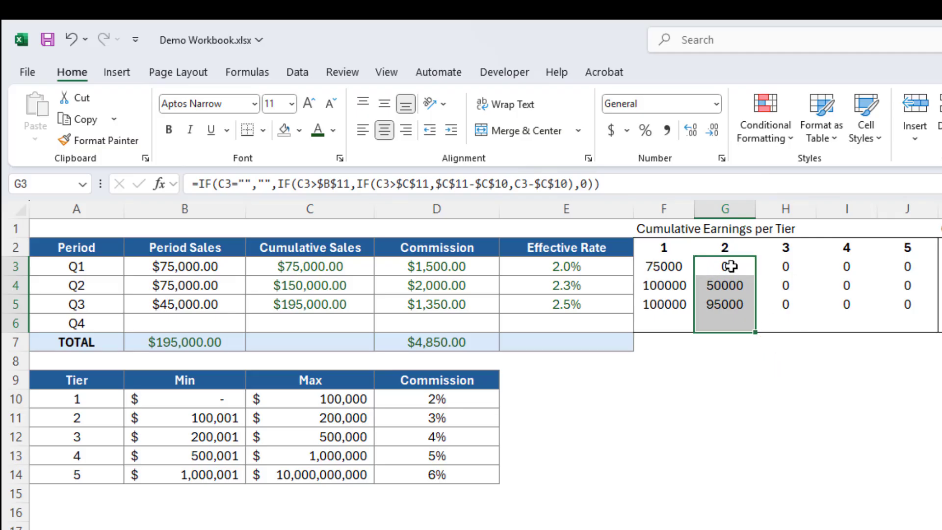
Try autofilling the tier 2 formula from G3 down to G6, undo the fill and return to G3.
left_click(731, 266)
left_click_drag(756, 276, 739, 323)
left_click(726, 368)
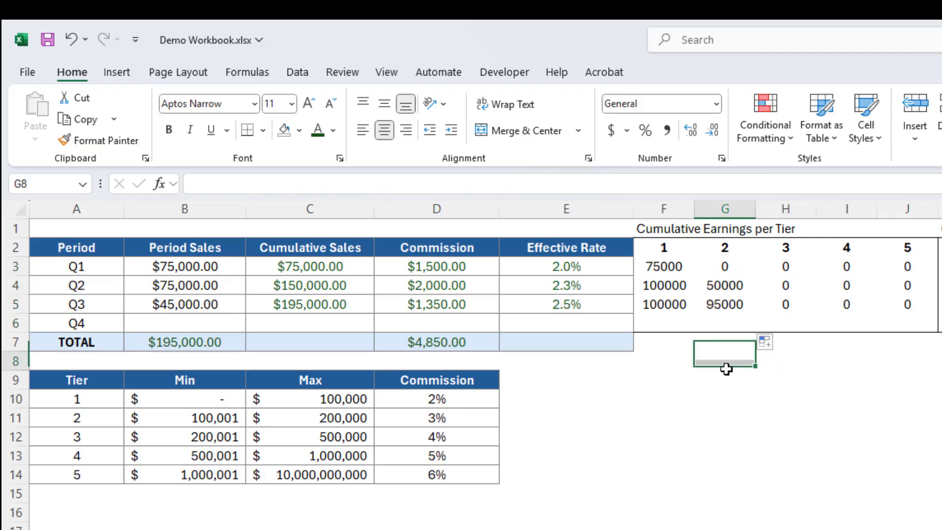
key("ctrl+z")
left_click(724, 268)
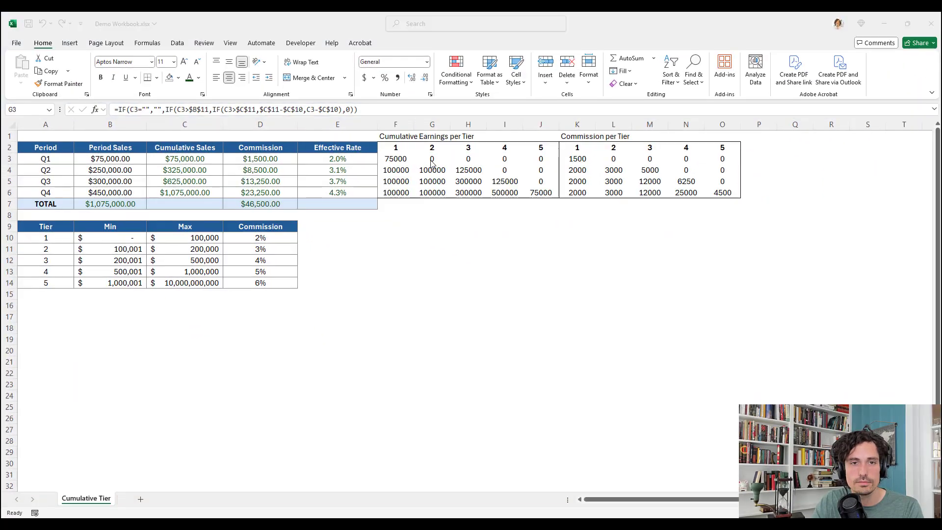
Inspect which tier table cells the tier 2 formula in G3 refers to.
left_click(432, 164)
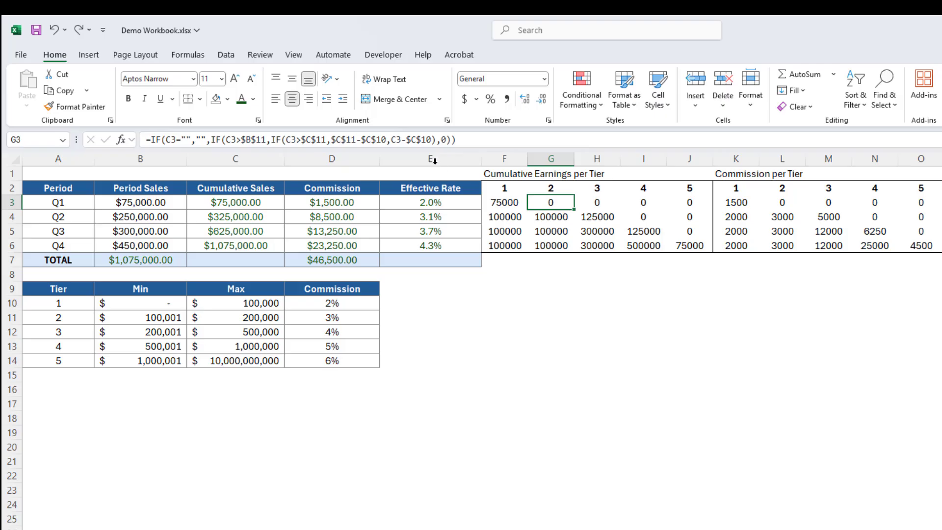
double_click(565, 207)
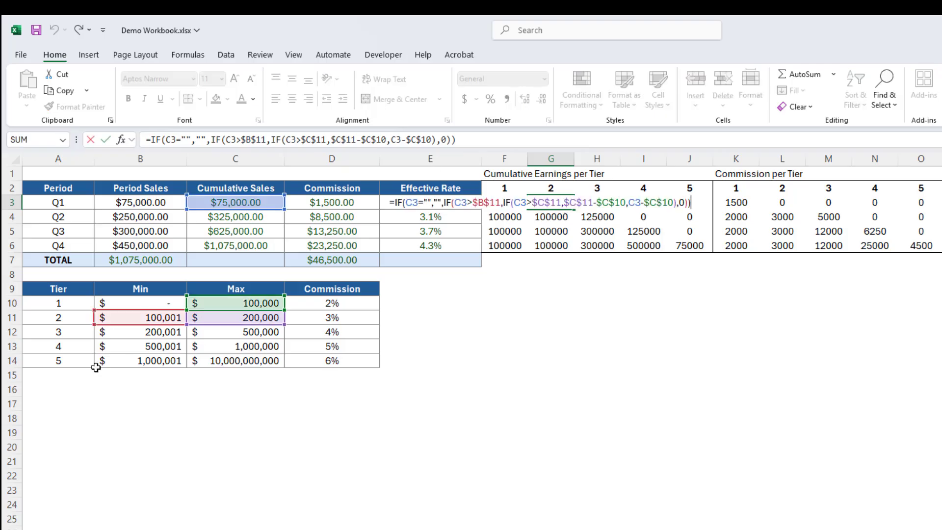
key("Escape")
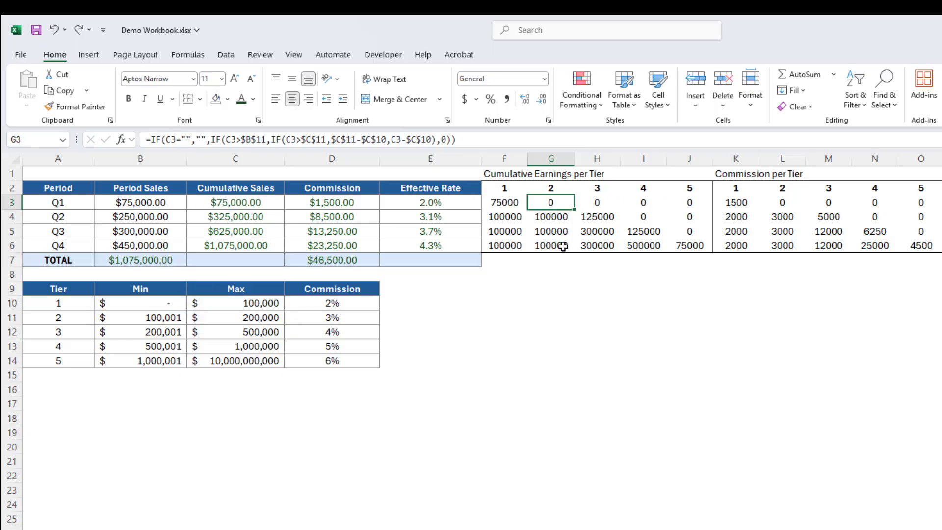
Compare the row 3 cumulative earnings formulas for tiers 2 through 5 across G3:J3.
key("Right")
key("Right")
key("Right")
key("Left")
key("Left")
key("Left")
key("Right")
key("Right")
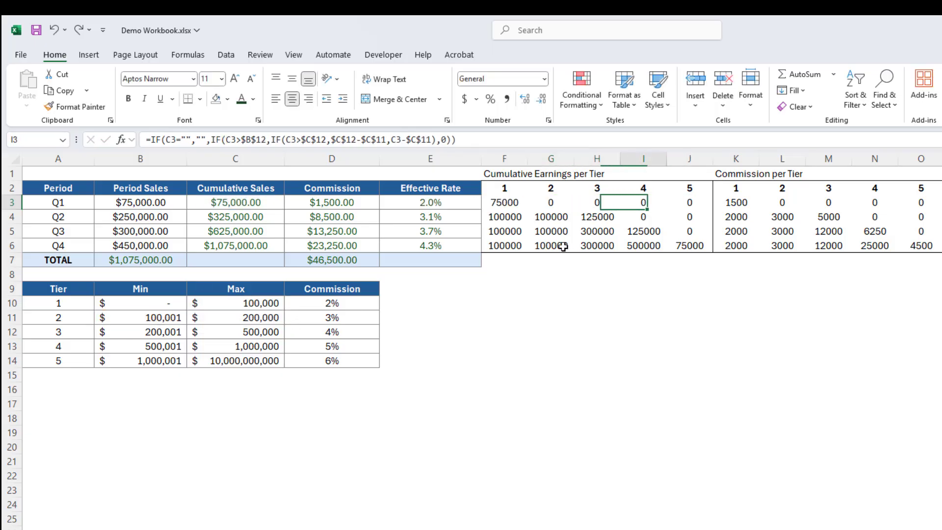
key("Right")
key("Left")
key("Left")
key("Left")
Trace the highlighted Min and Max references of each formula in turn from G3 to J3.
key("F2")
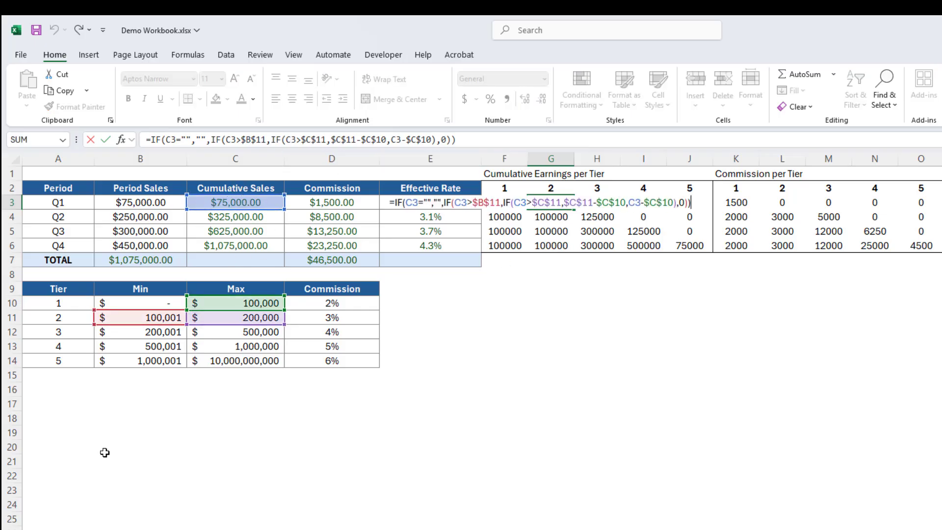
key("Tab")
key("F2")
key("Tab")
key("F2")
key("Tab")
key("F2")
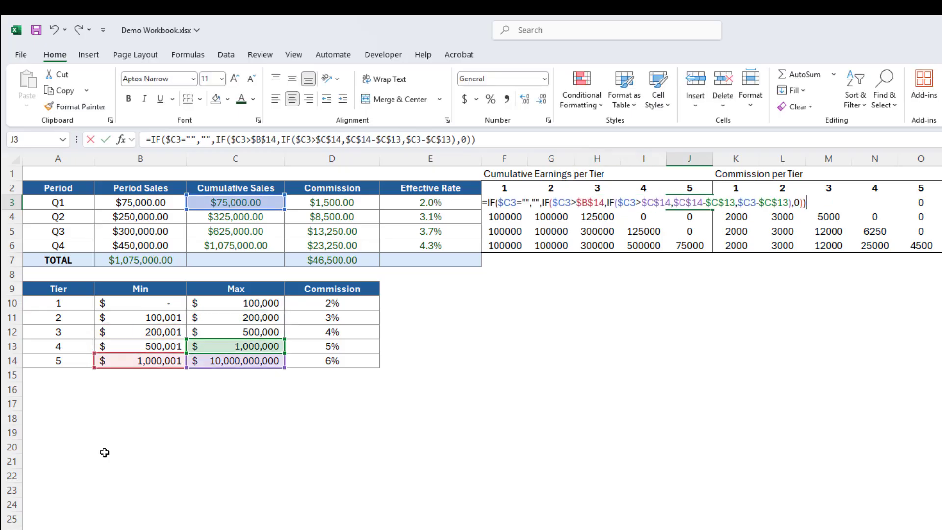
Trace the formula references back from I3 to G3 and examine the tier 3 formula in H3.
key("shift+Tab")
key("F2")
key("shift+Tab")
key("F2")
key("shift+Tab")
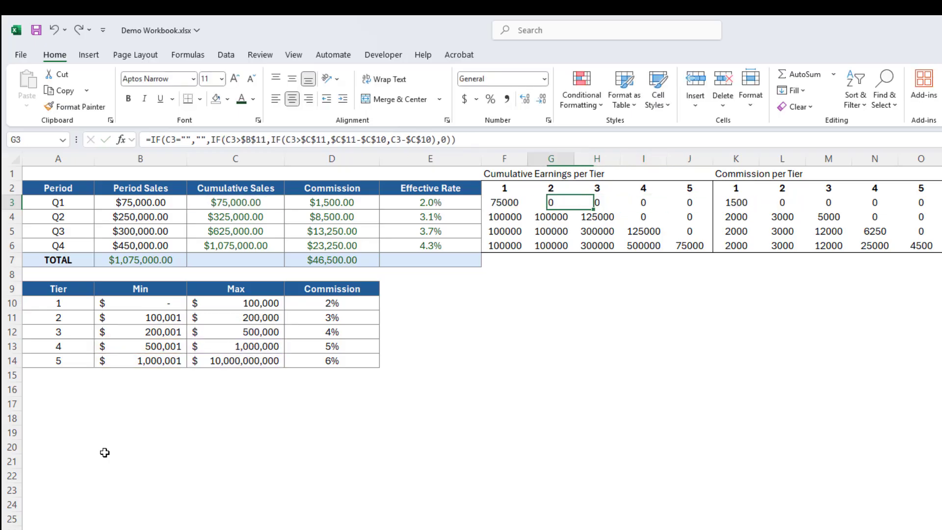
key("F2")
key("Tab")
key("F2")
key("Escape")
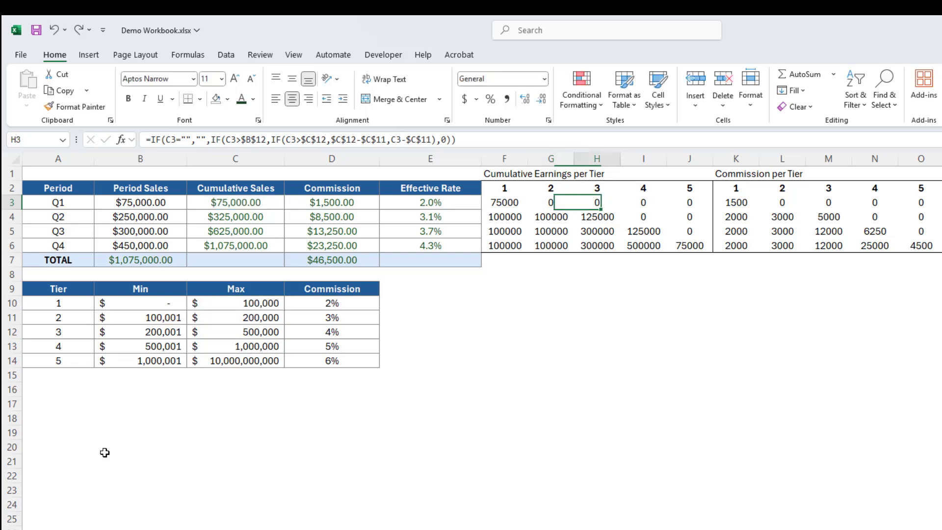
key("F2")
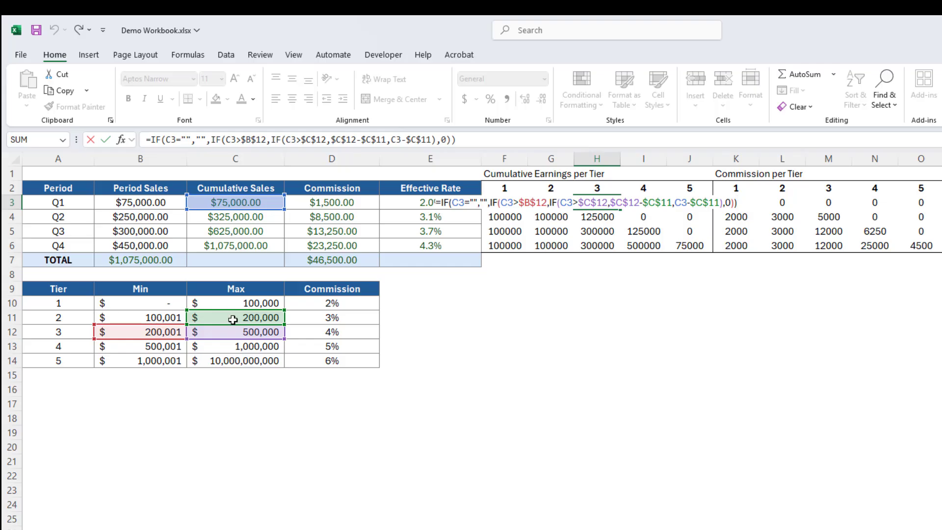
Examine the tier table references used by the tier 4 formula in I3 and the tier 5 formula in J3.
key("Escape")
key("Tab")
key("F2")
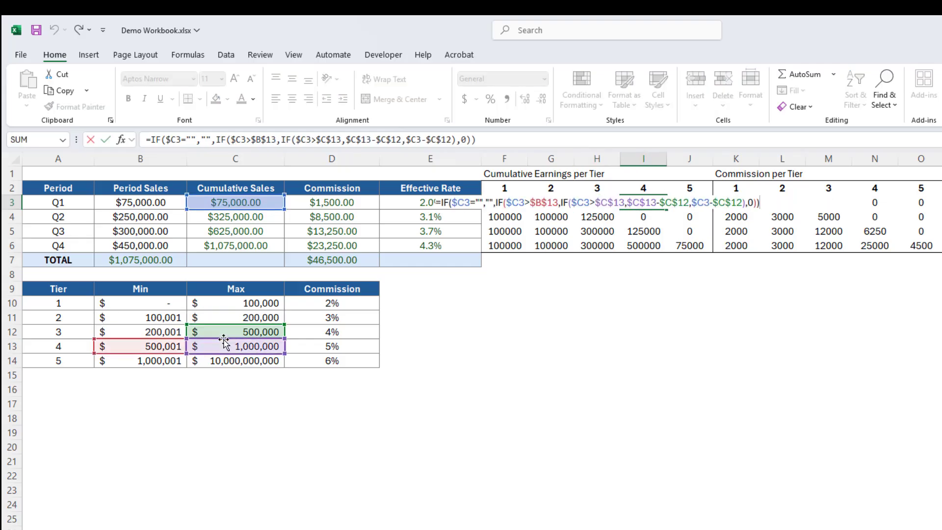
key("Tab")
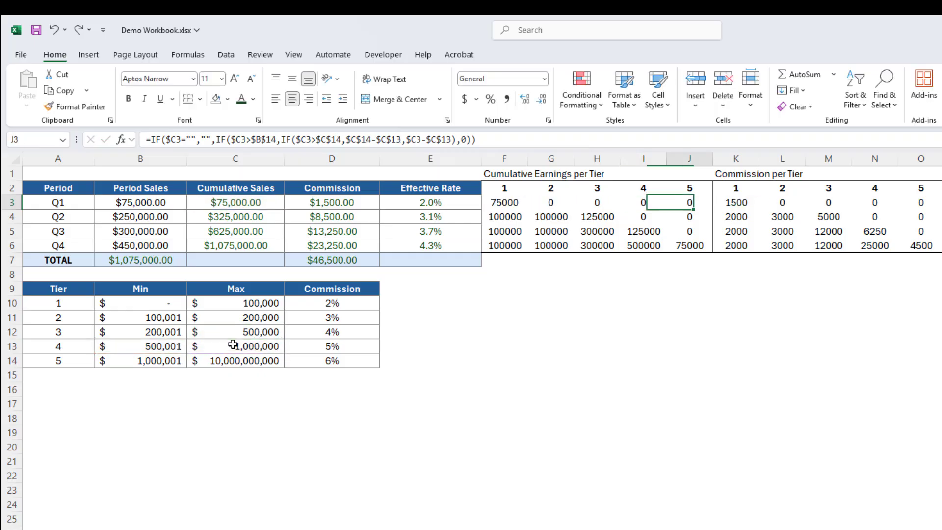
key("F2")
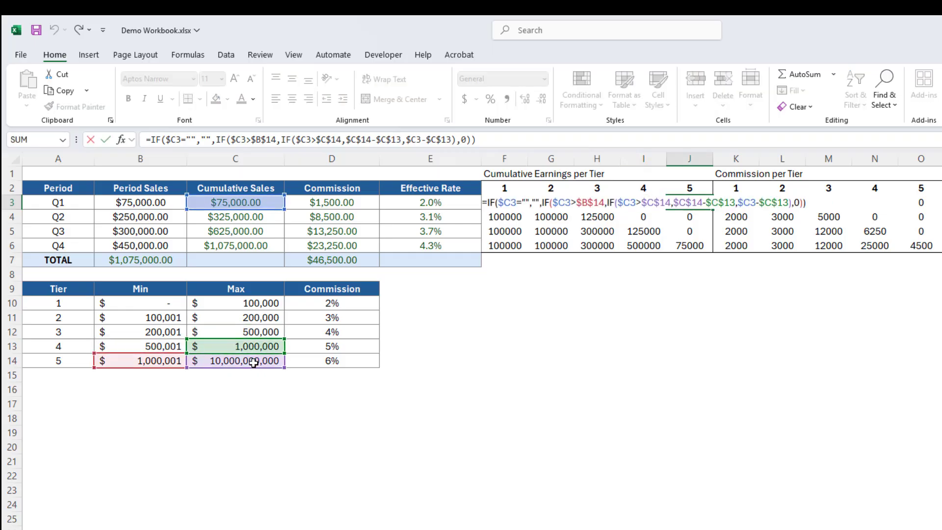
Check how the Min and Max references shift by one row per tier between G3 and I3.
key("shift+Tab")
key("F2")
key("shift+Tab")
key("F2")
key("shift+Tab")
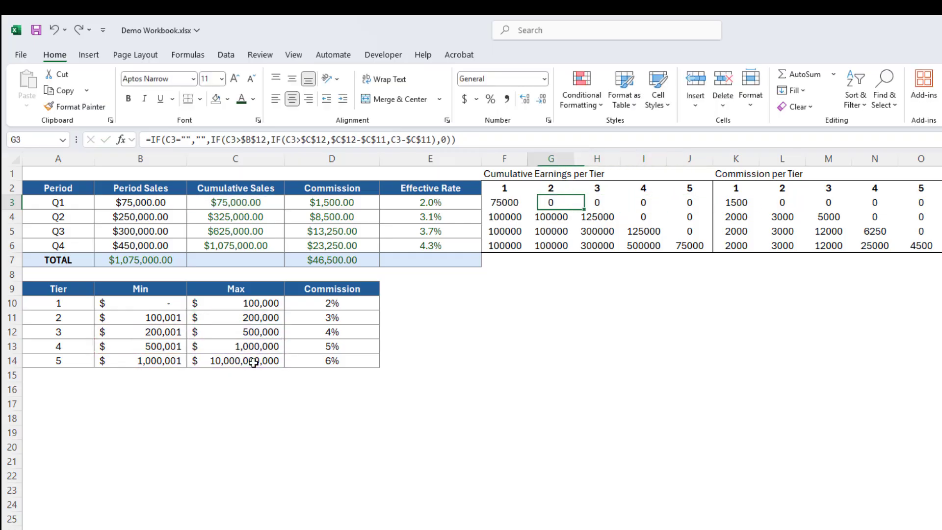
key("F2")
key("Tab")
key("F2")
key("Tab")
key("F2")
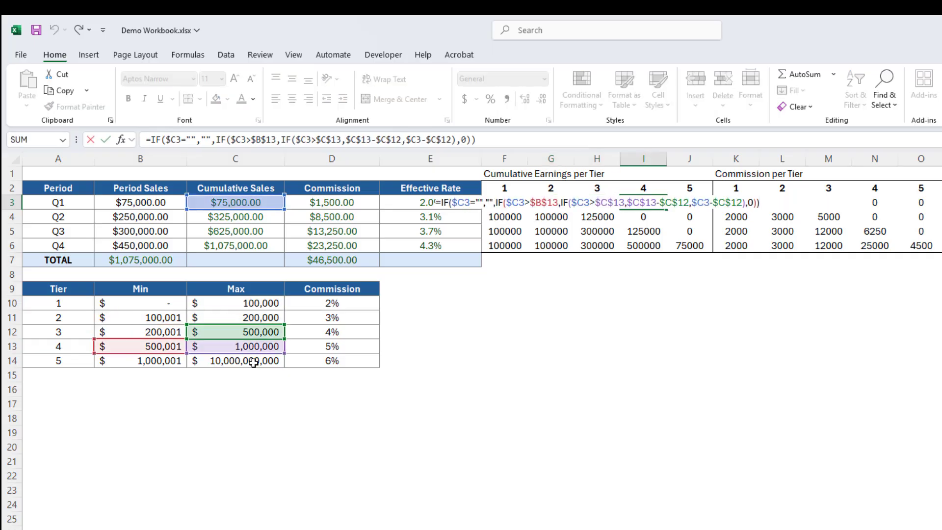
Recheck the references in H3 and G3 and contrast them with the tier 5 formula in J3.
key("Escape")
key("shift+Tab")
key("F2")
key("shift+Tab")
key("F2")
key("Tab")
key("Tab")
key("Tab")
key("F2")
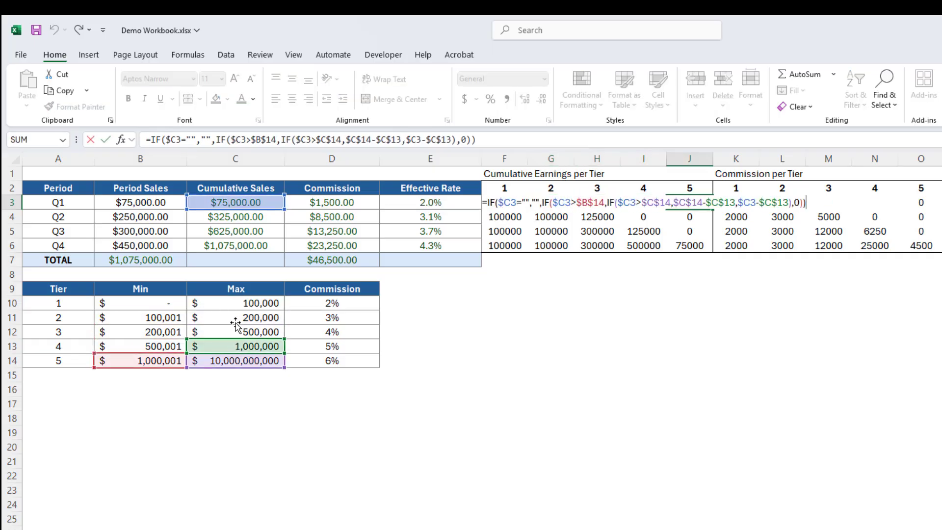
key("Escape")
Point out the formula range G3:J3 across the tiers and the tier 2 cells down column G.
left_click(552, 202)
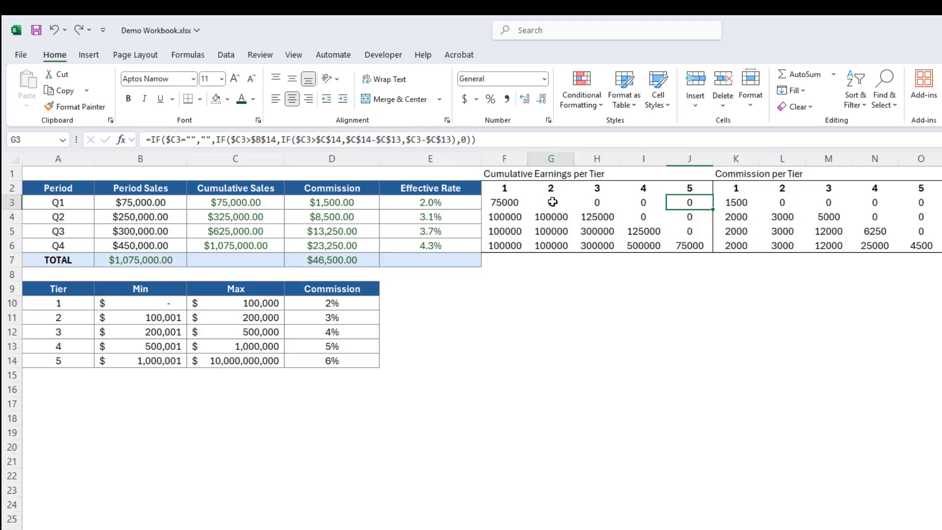
left_click_drag(552, 202, 687, 202)
left_click(564, 202)
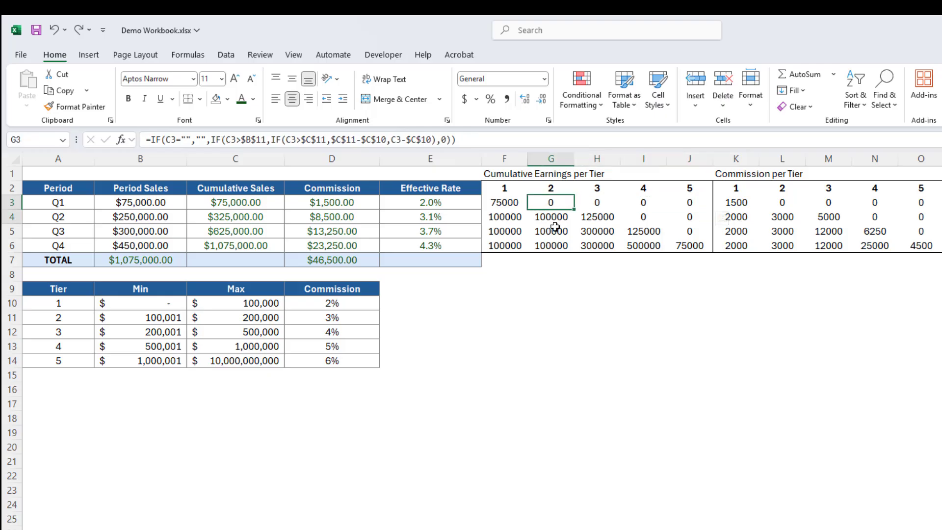
left_click_drag(555, 226, 553, 242)
Compare the formulas in G3 through J3 and inspect the $C$14-$C$13 argument in J3.
left_click(603, 205)
left_click(554, 203)
left_click(599, 201)
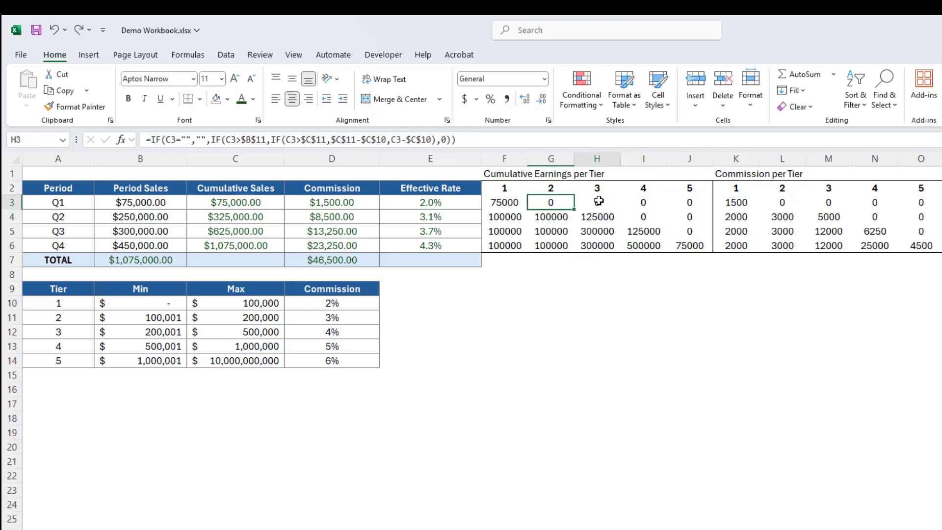
left_click(635, 202)
left_click(691, 201)
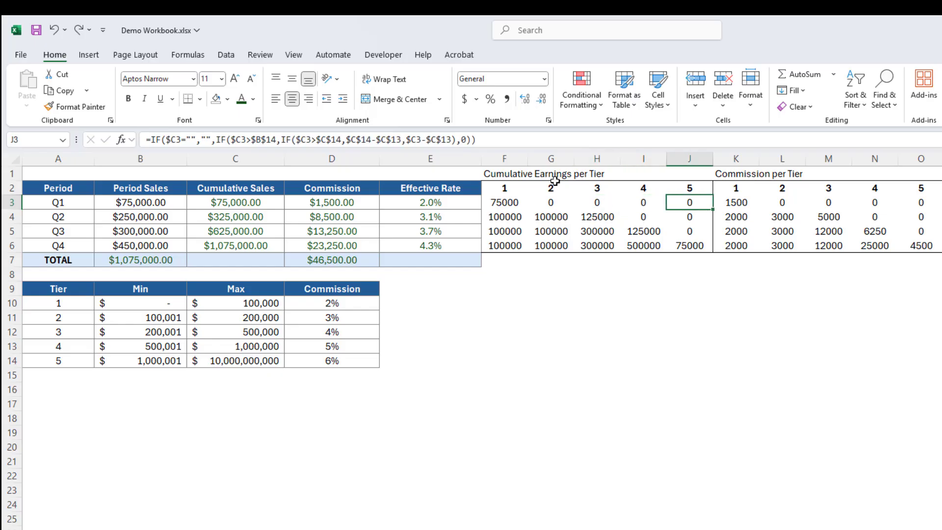
left_click(403, 139)
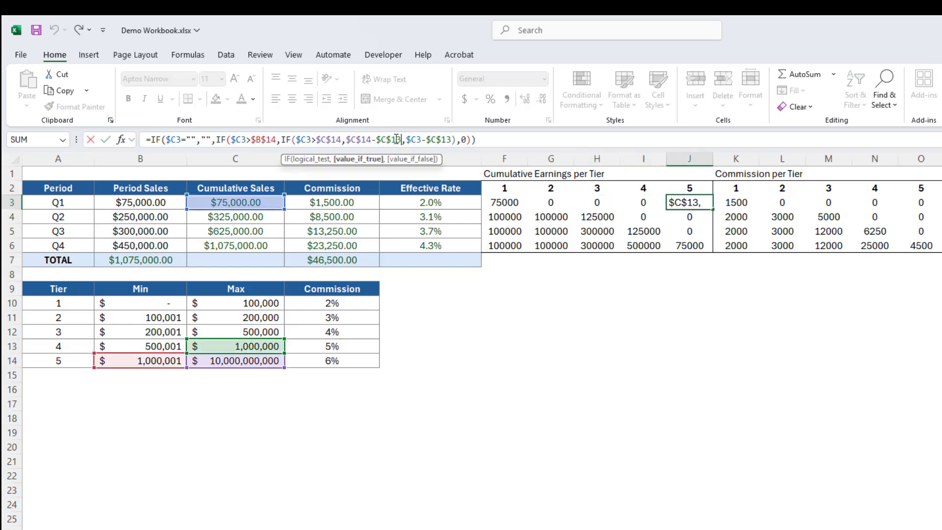
key("ctrl+Return")
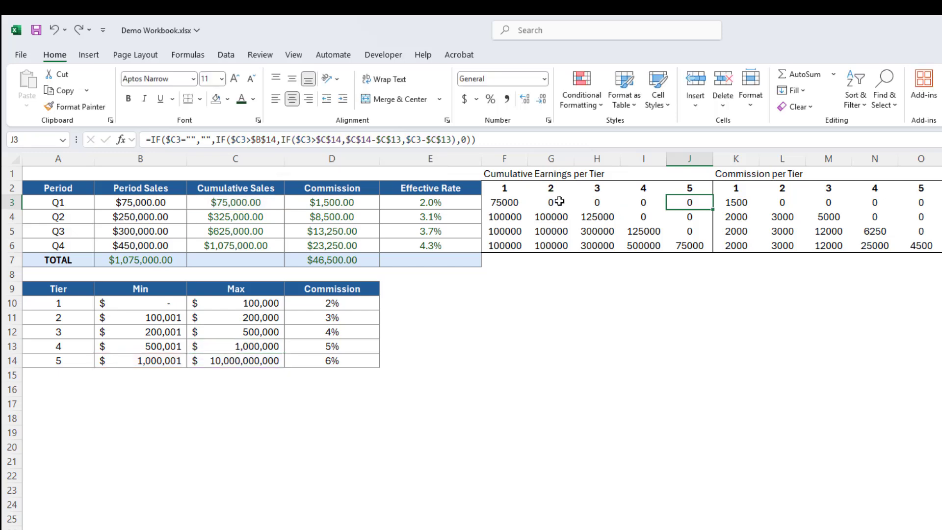
Copy the tier 2 to tier 5 formulas in G3:J3 and paste them over G3:J6.
left_click(552, 203)
left_click_drag(574, 210, 711, 202)
key("ctrl+c")
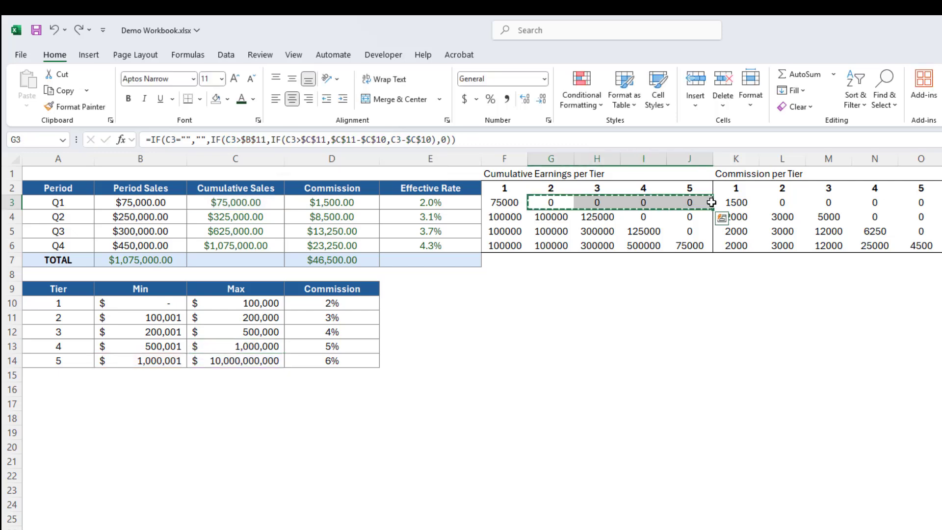
key("shift+Down")
key("shift+Down")
key("shift+Down")
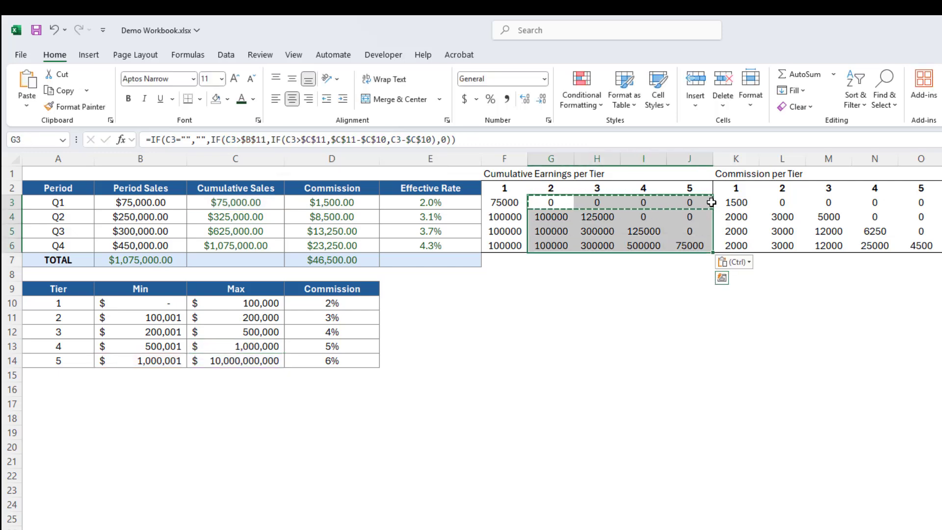
key("Return")
Autofill the tier 2 to tier 5 formulas from G3:J3 down through row 6.
left_click_drag(562, 201, 685, 204)
key("ctrl+c")
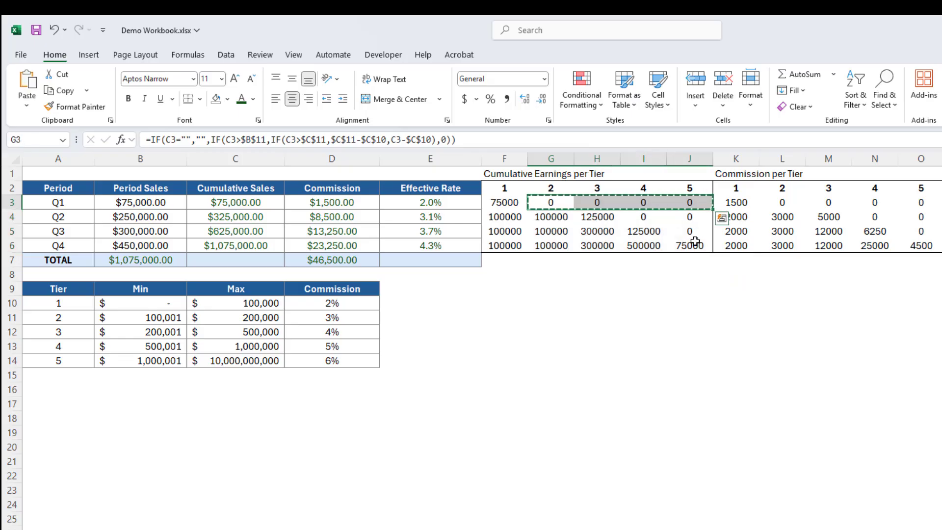
key("Escape")
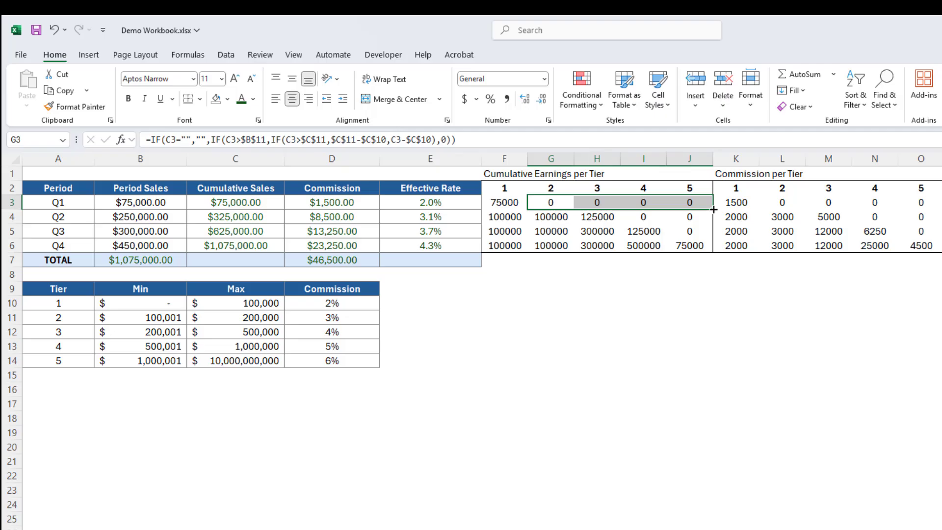
left_click_drag(713, 209, 714, 252)
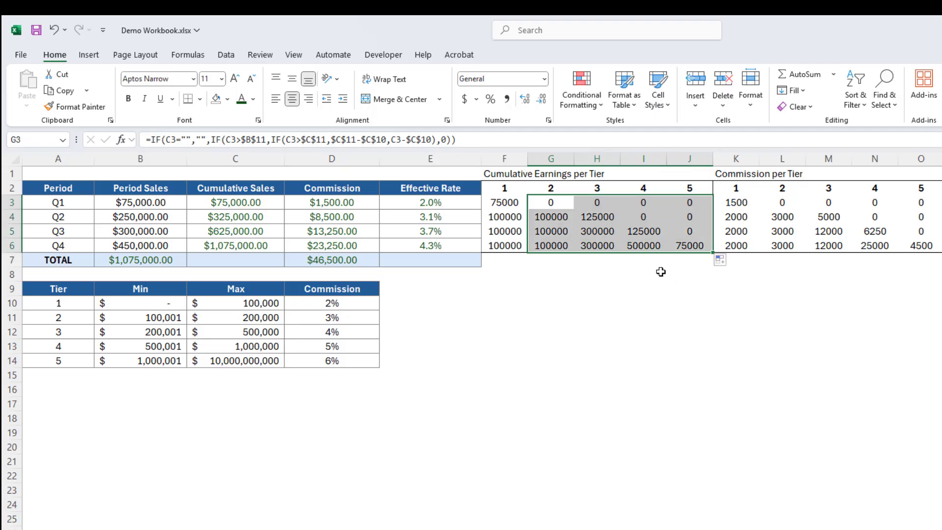
Review the cumulative earnings per tier grid in F2:J6 alongside the Q3 and Q4 period sales.
left_click(544, 204)
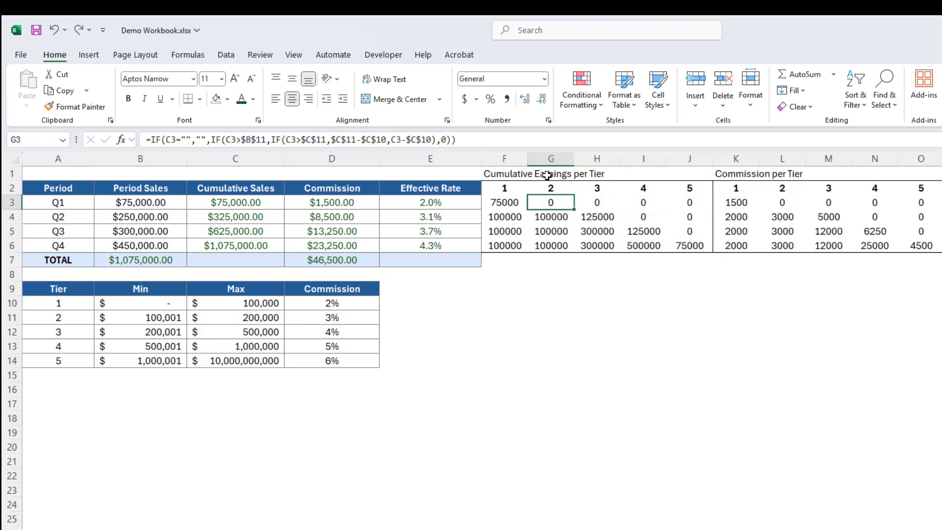
left_click_drag(505, 186, 693, 245)
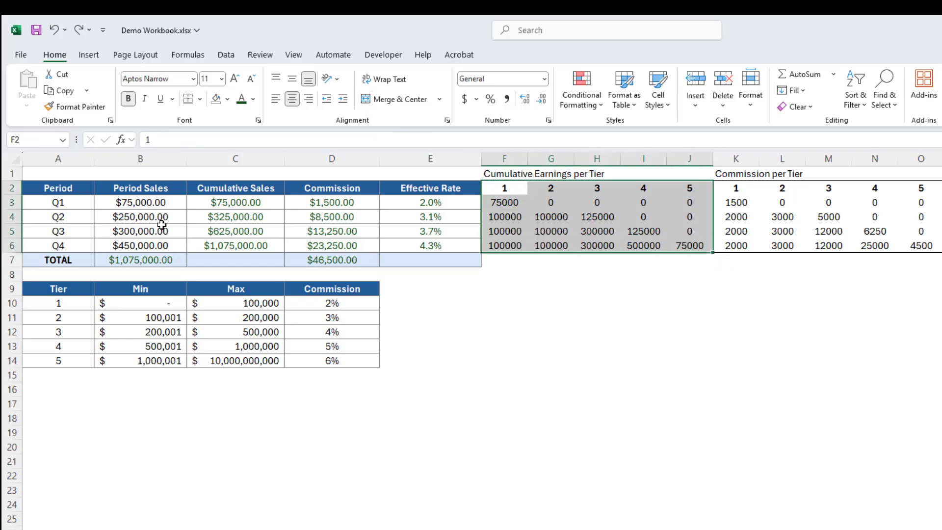
mouse_move(148, 244)
left_mouse_down()
mouse_move(148, 215)
mouse_move(147, 231)
left_mouse_up()
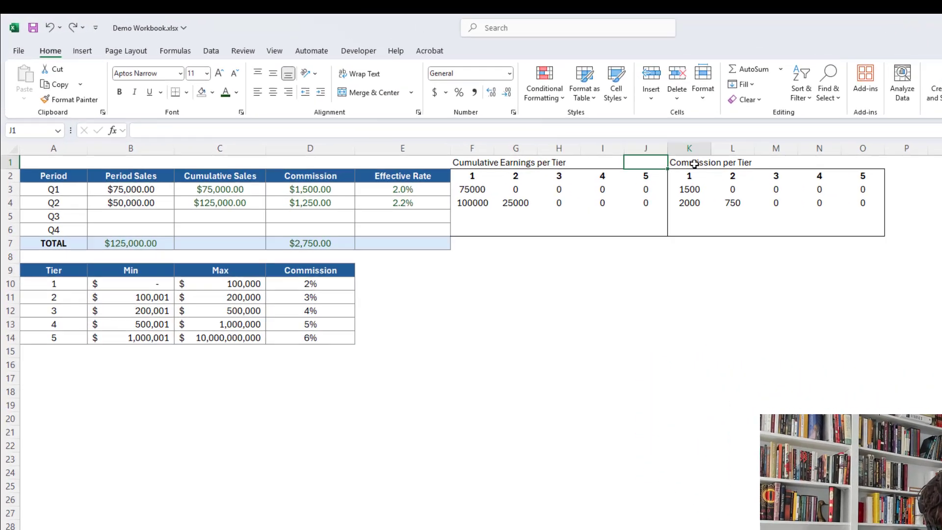
Review the Commission per Tier block in K1:O6 and view the formula behind the Q1 tier 1 commission in K3.
left_click_drag(574, 137, 709, 175)
left_click_drag(897, 221, 921, 244)
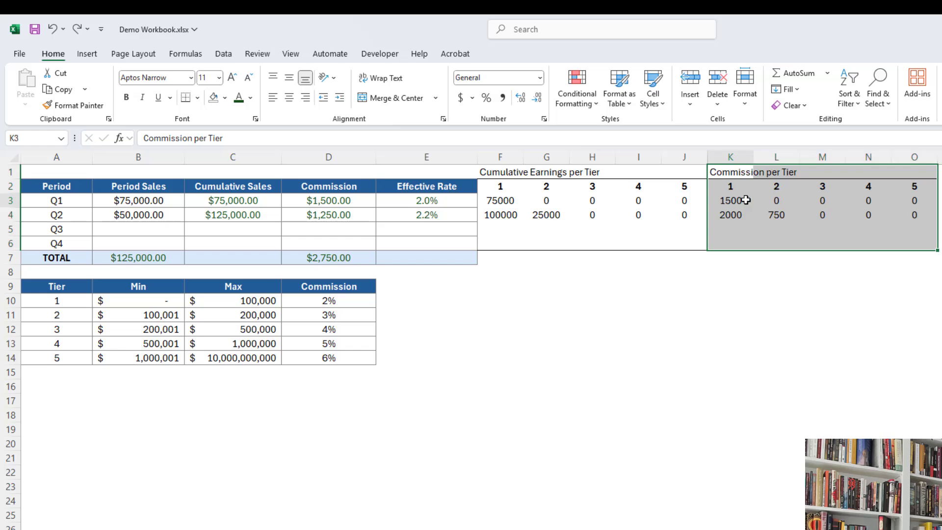
left_click(721, 203)
left_click(237, 138)
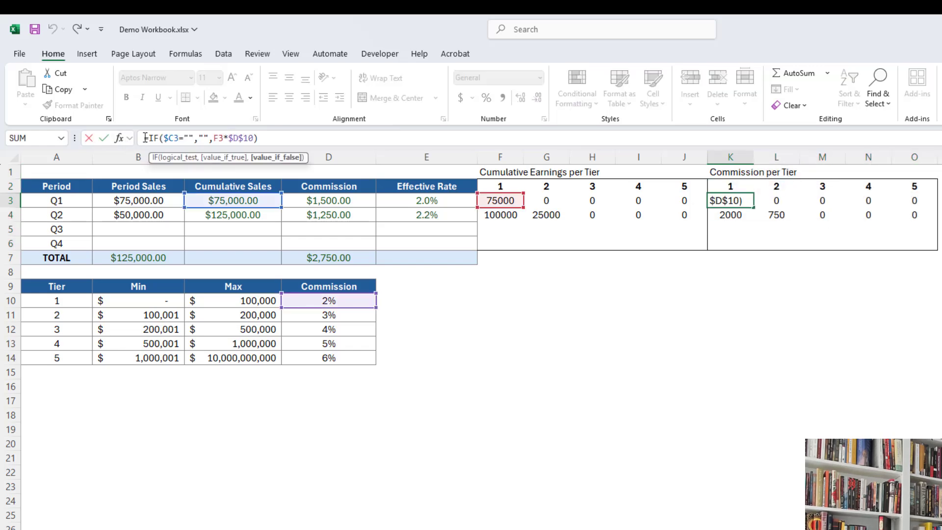
left_click(734, 197)
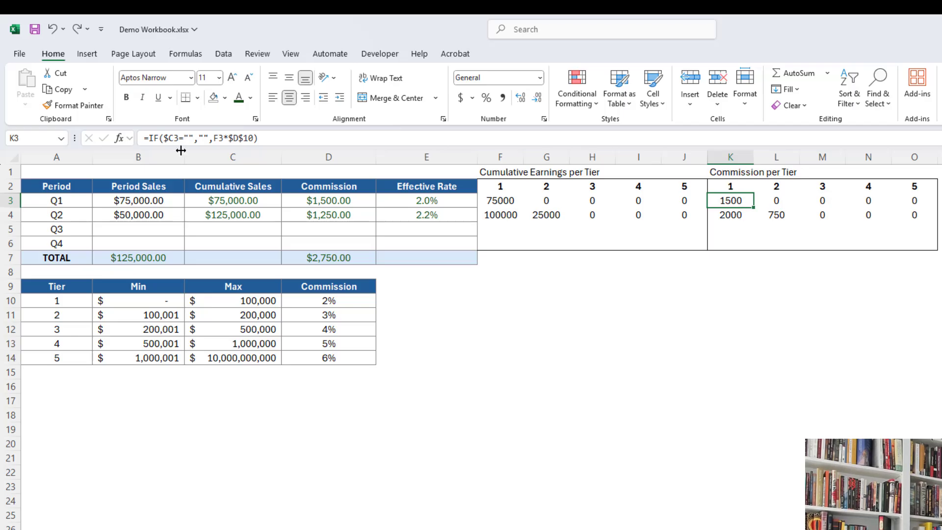
Examine the IF formula in K3 argument by argument: the blank test on $C3, the empty-text result and F3*$D$10.
left_click(177, 135)
left_click(176, 137)
left_click_drag(145, 138, 213, 138)
left_click(166, 138)
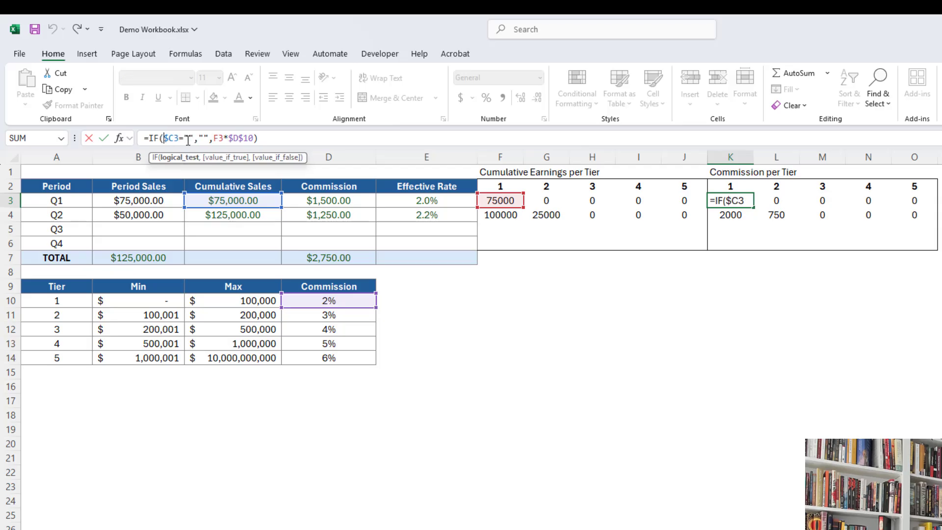
left_click(200, 138)
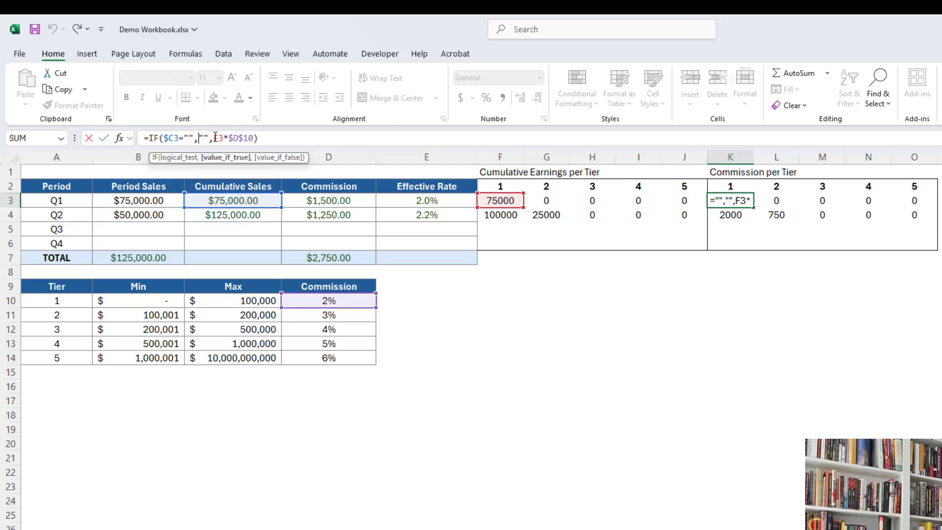
left_click_drag(214, 138, 254, 137)
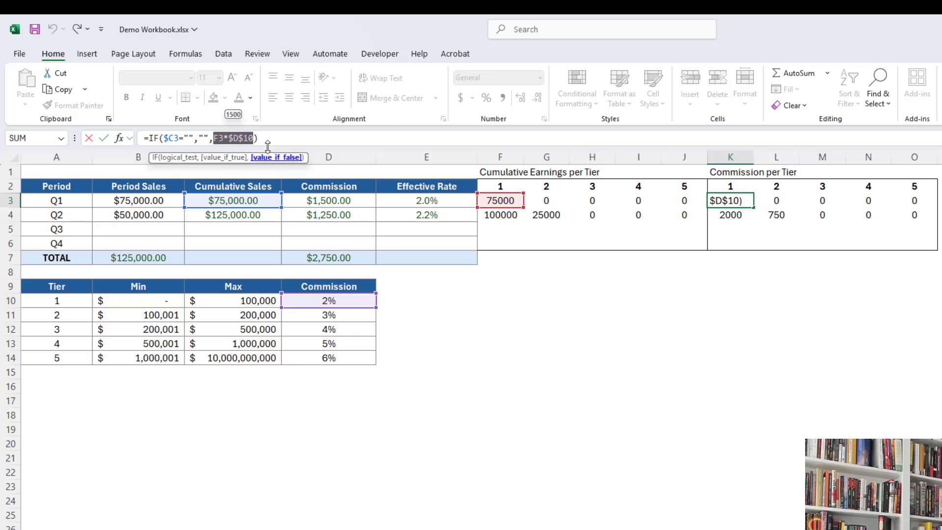
key("Escape")
Compare the blank-check part of K3's formula with its F3*$D$10 multiplication and the tier 1 rate in D10.
left_click(156, 137)
left_click_drag(158, 138, 211, 138)
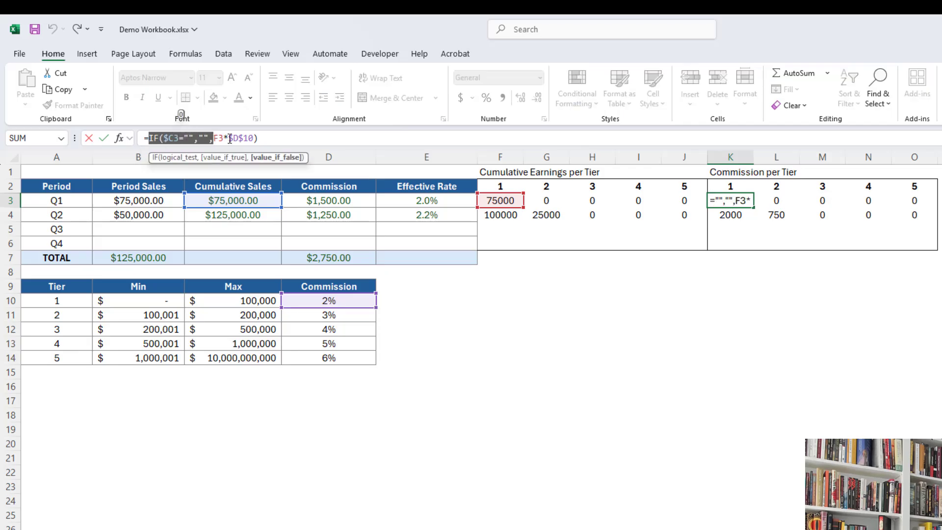
key("Escape")
left_click_drag(214, 138, 257, 138)
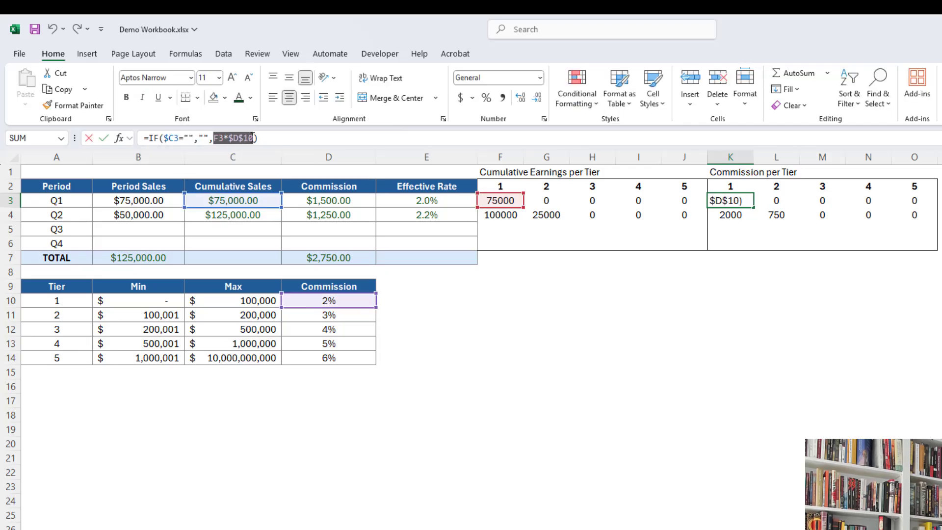
key("Escape")
left_click(634, 139)
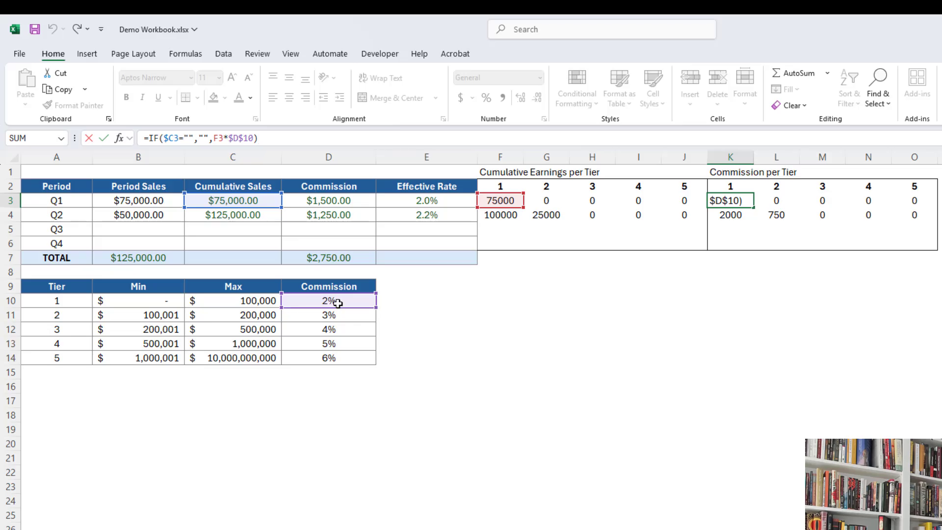
key("ctrl+Return")
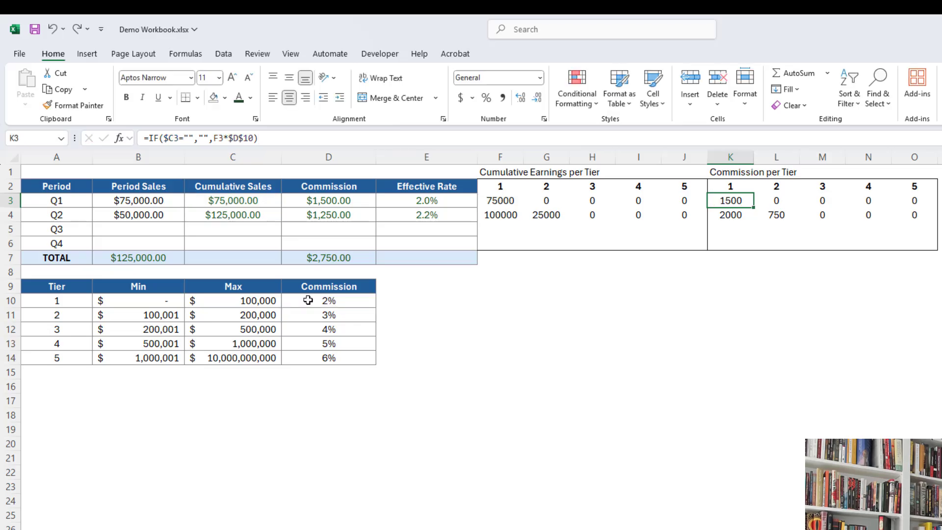
Try replacing the formula in K3 with the plain multiplication =F3*D10.
type("=")
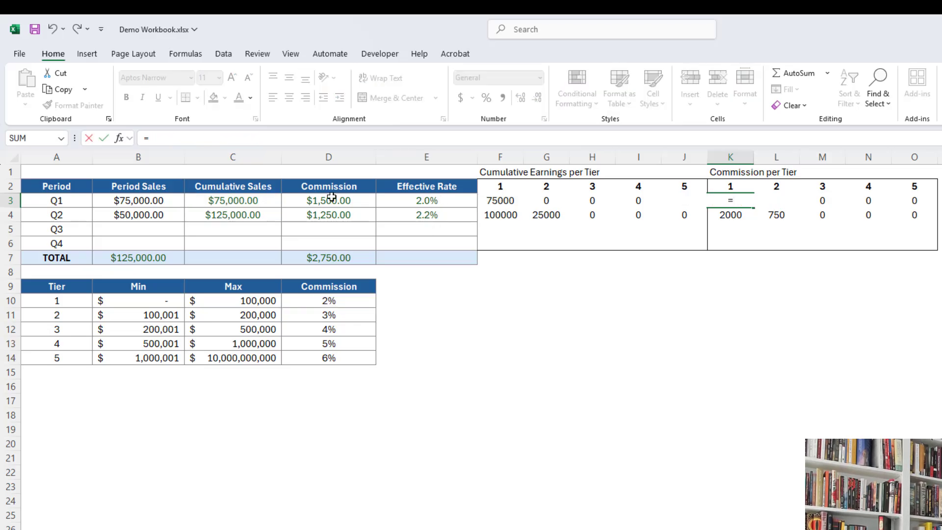
left_click(508, 201)
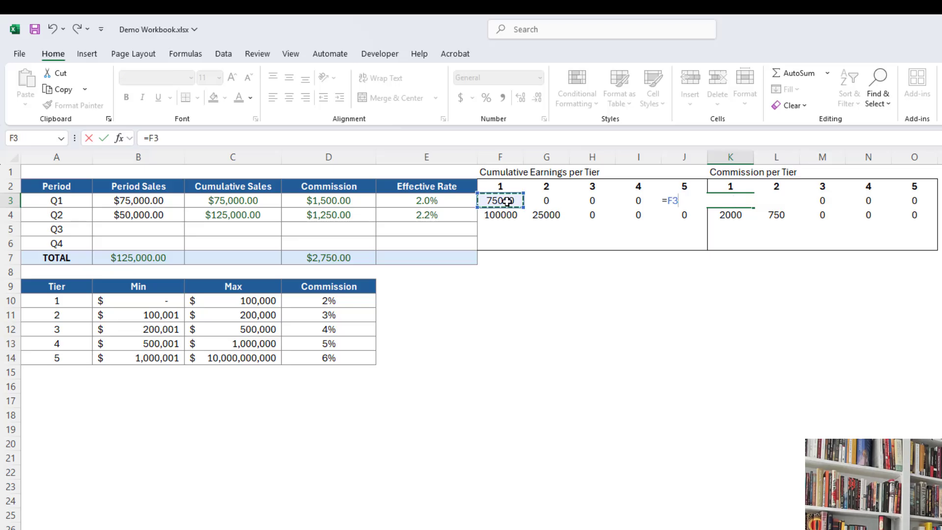
type("*")
left_click(346, 301)
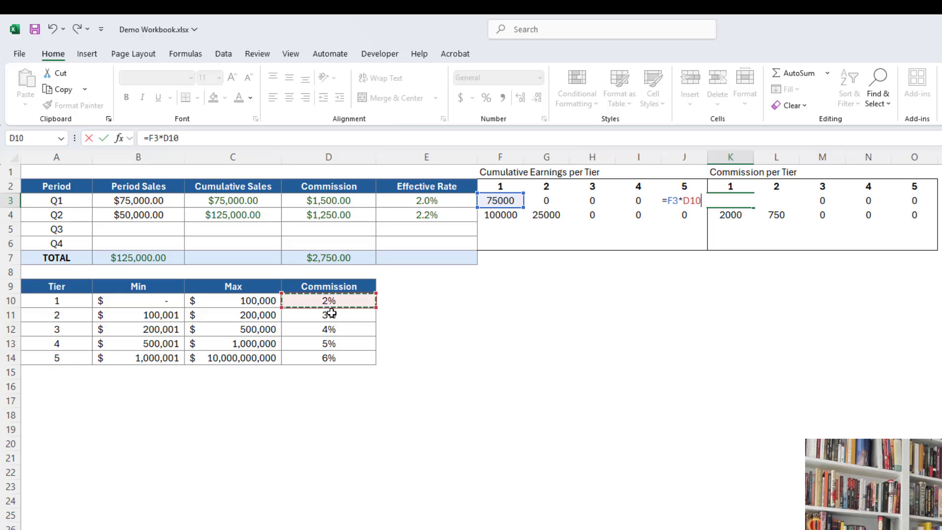
key("Return")
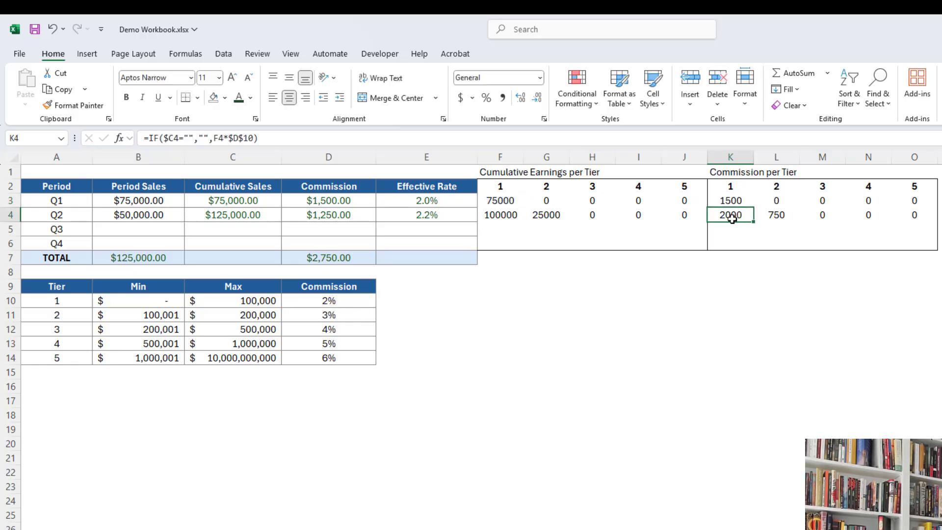
Try locking only the column of the rate reference in K3, making the formula =F3*$D10.
left_click(737, 200)
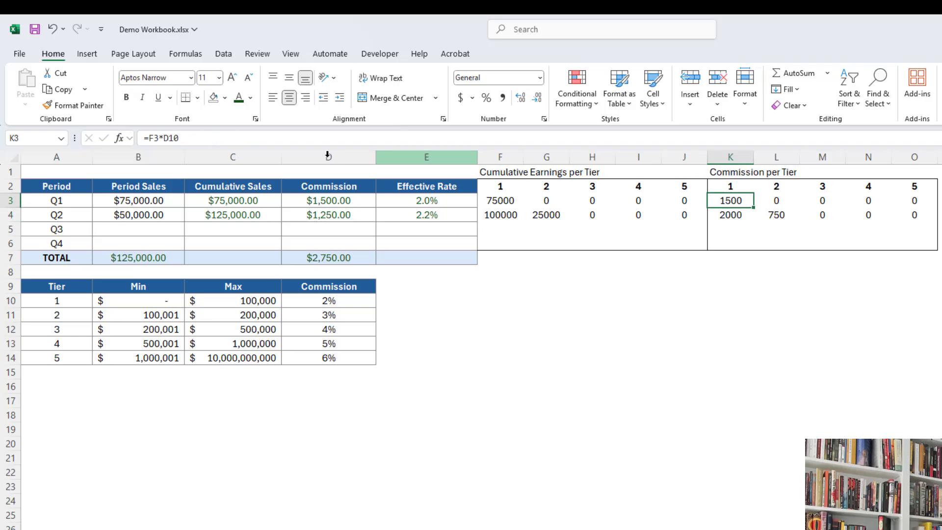
left_click(205, 136)
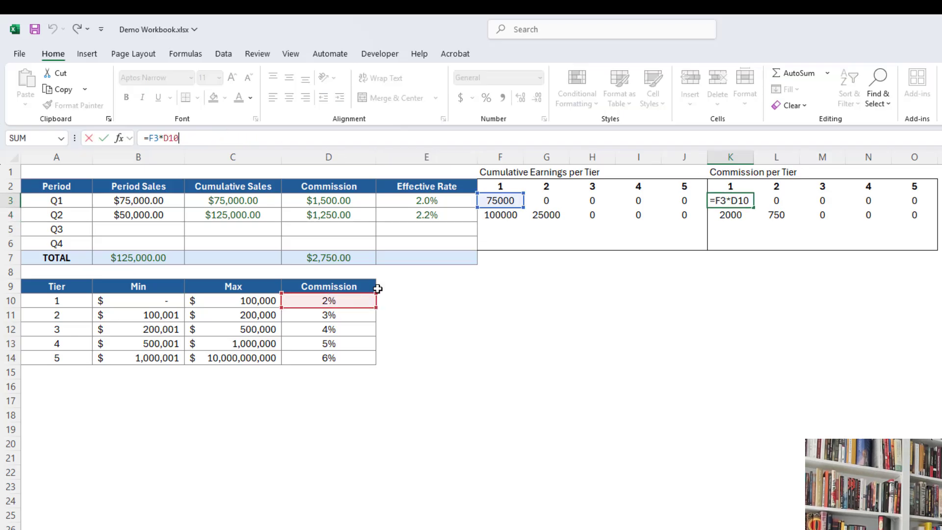
left_click(164, 138)
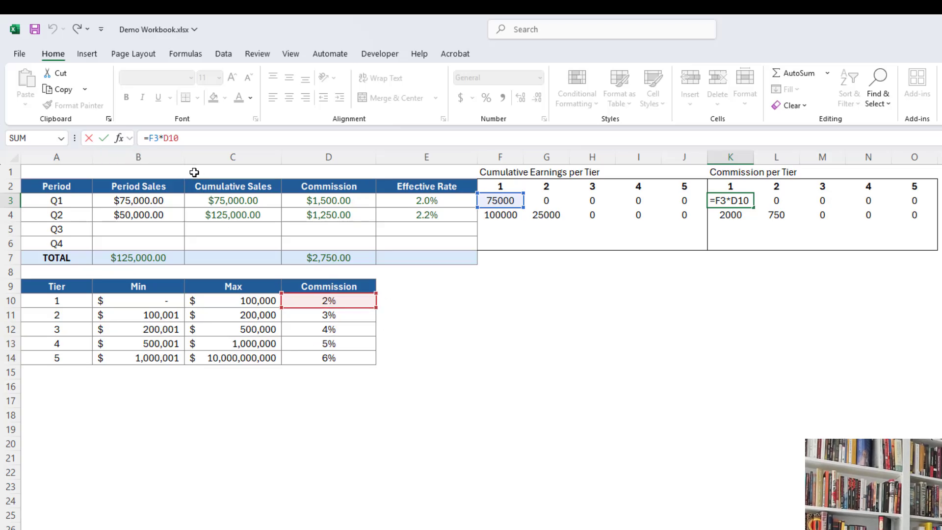
type("$")
key("Return")
key("Up")
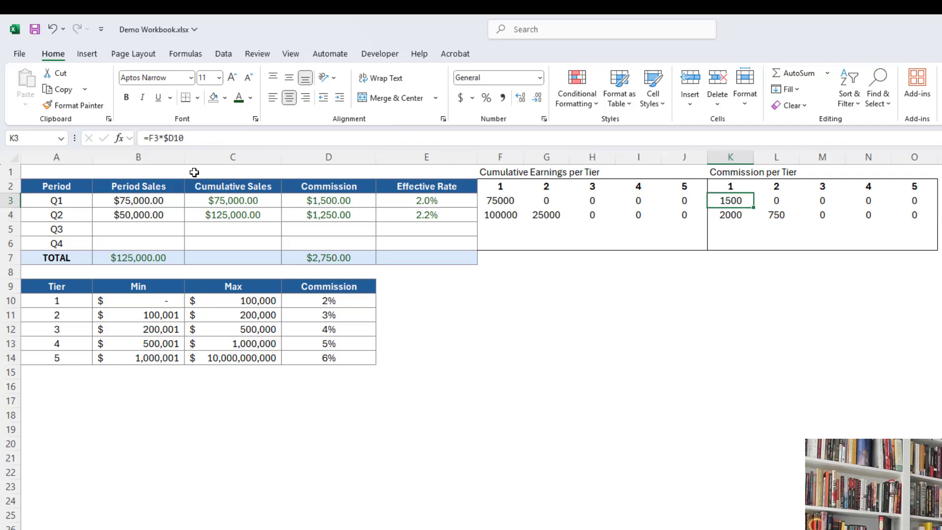
Try copying the K3 formula across the whole commission grid K3:O6.
key("ctrl+c")
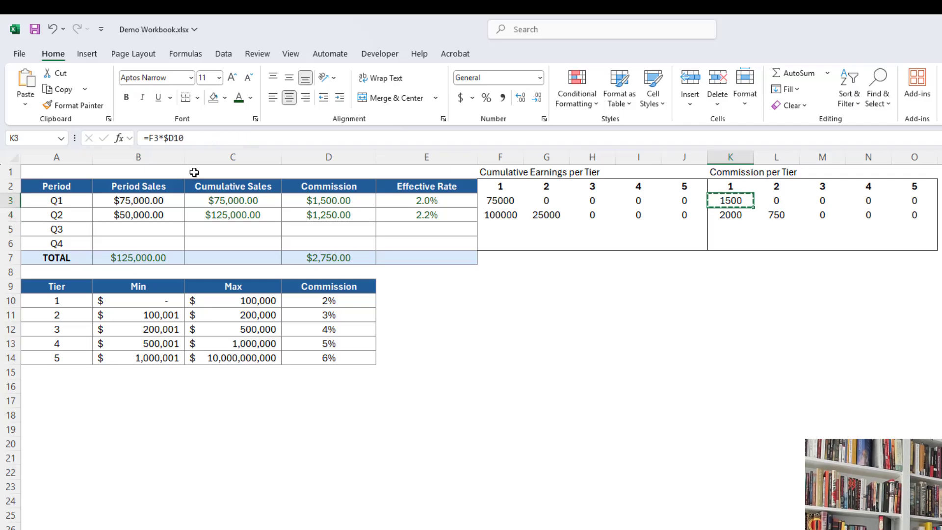
left_click(932, 240, "shift")
key("ctrl+v")
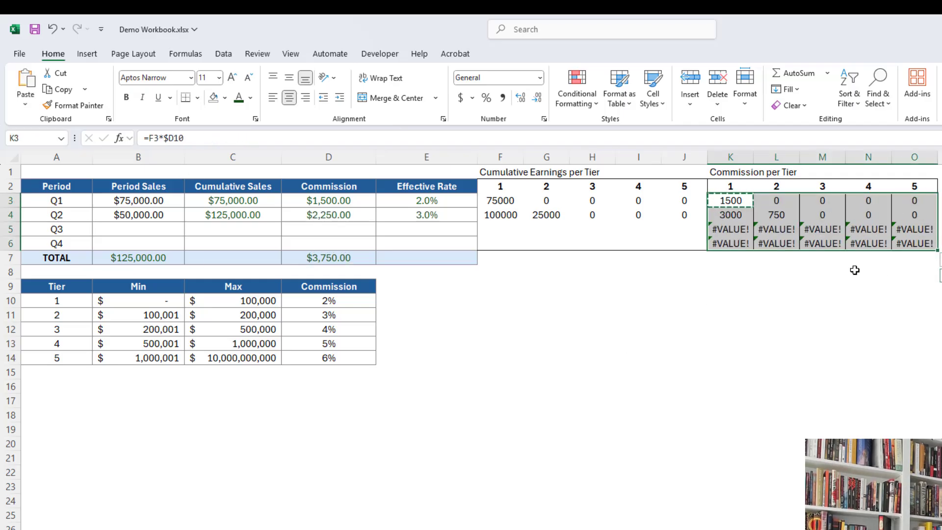
key("Escape")
Check the pasted formulas in K5 through O5 and compare their references with K3.
left_click(735, 230)
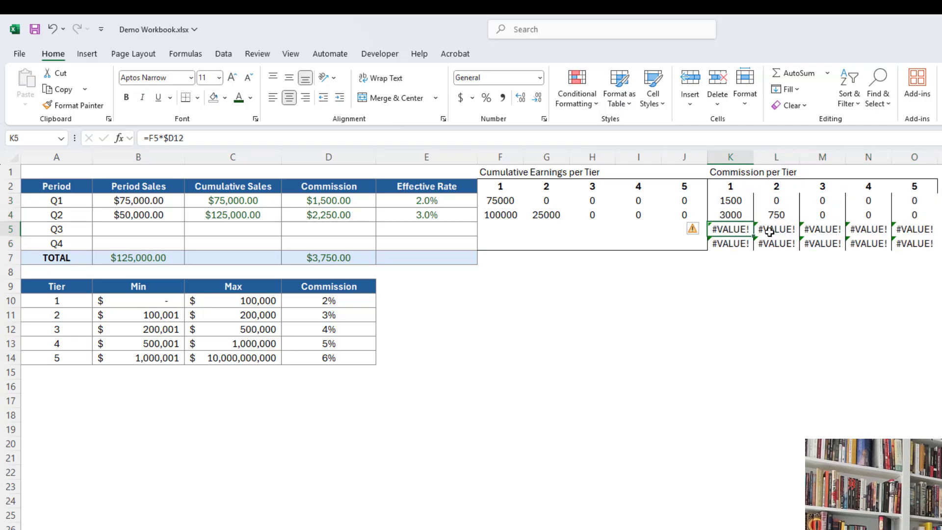
left_click(776, 230)
left_click(840, 230)
left_click(887, 229)
left_click(913, 229)
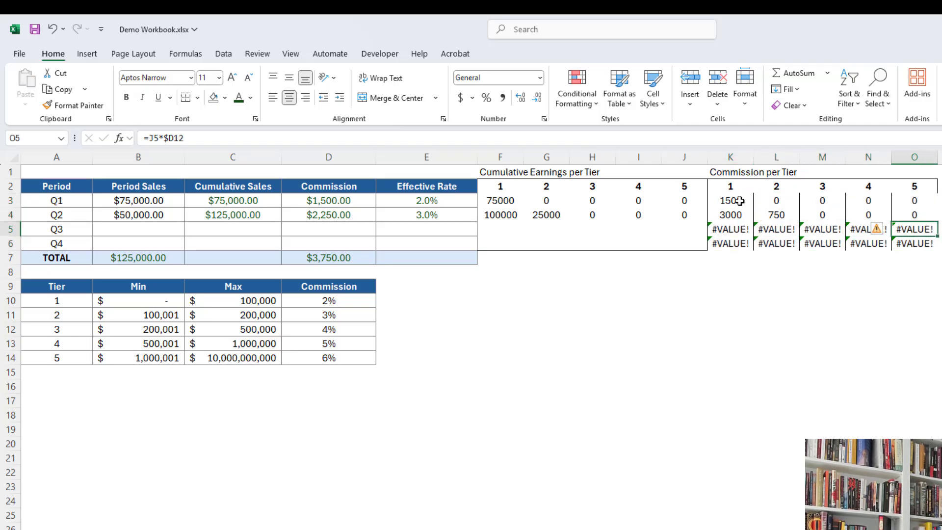
left_click(739, 201)
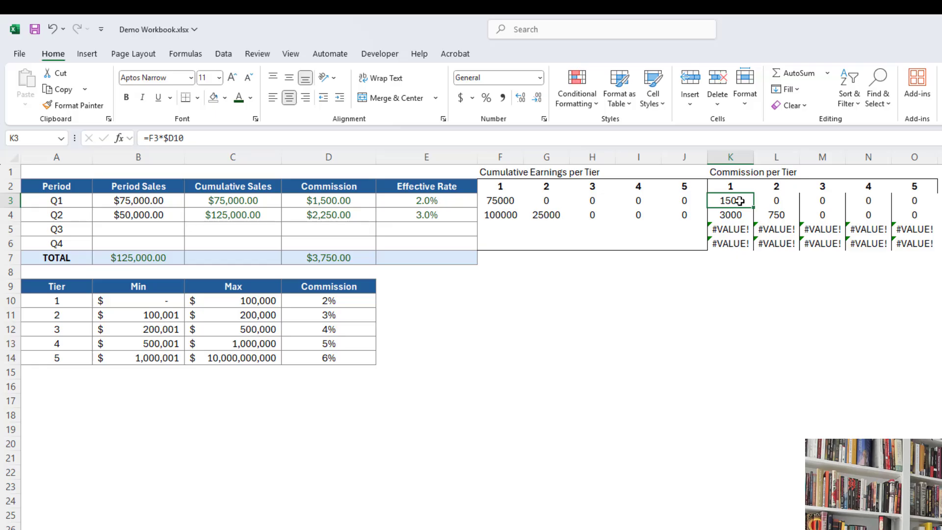
Undo the paste over K3:O6 and the edits to K3, restoring its original IF formula.
key("ctrl+z")
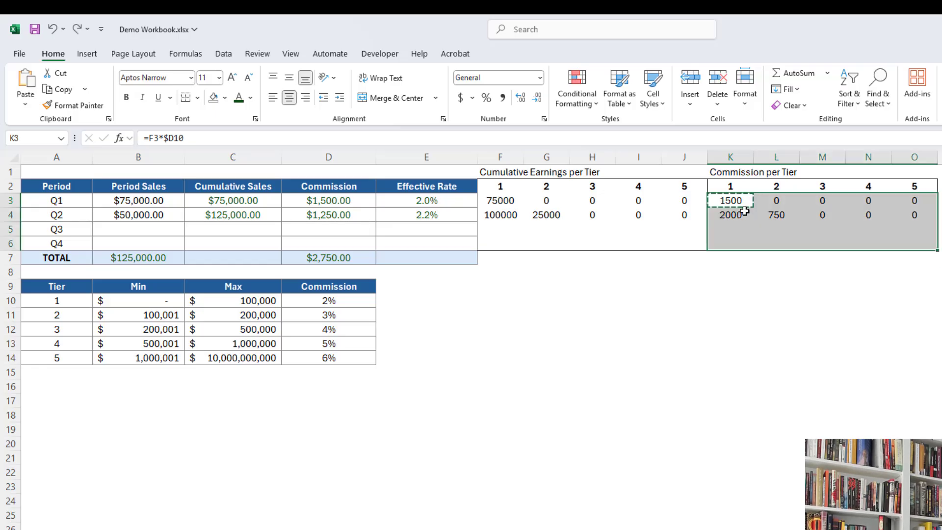
left_click(734, 204)
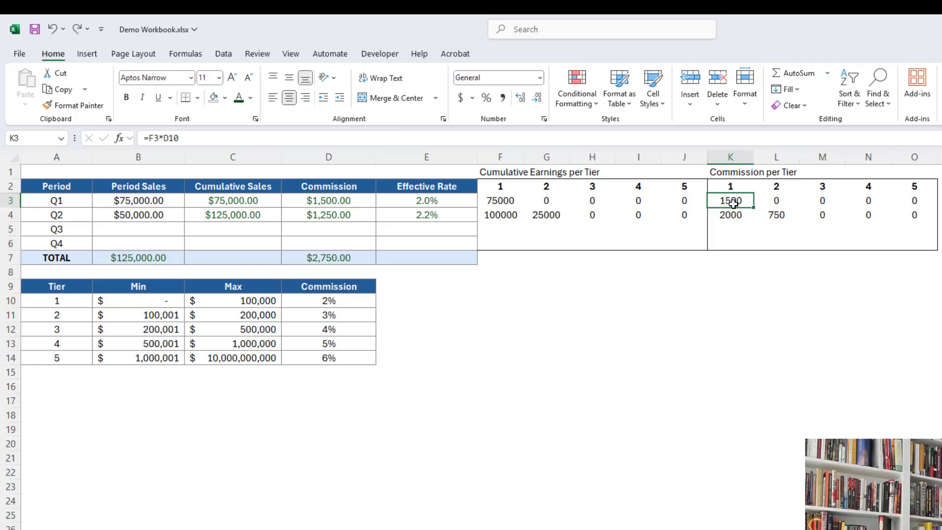
key("ctrl+z")
Inspect the cell references in K3's formula and in the Q2 tier 3 commission formula in M4.
left_click(208, 140)
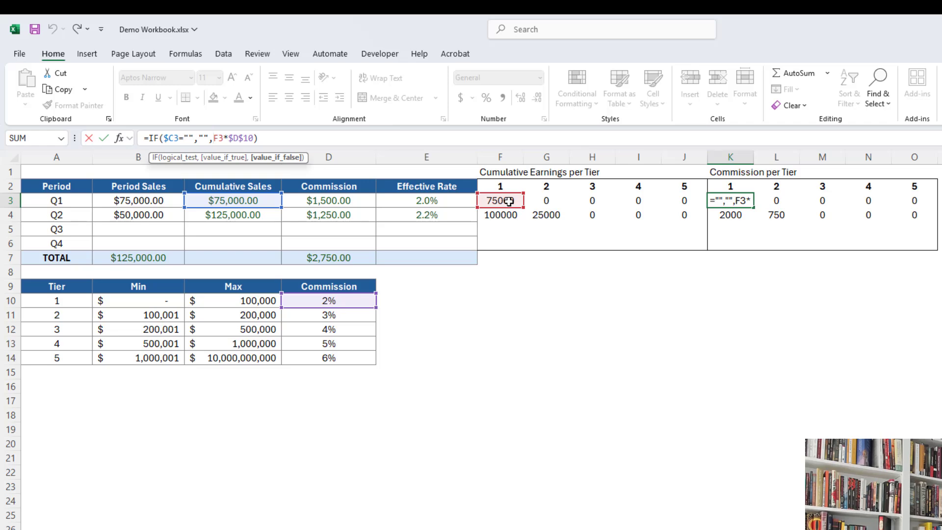
key("ctrl+Return")
key("Down")
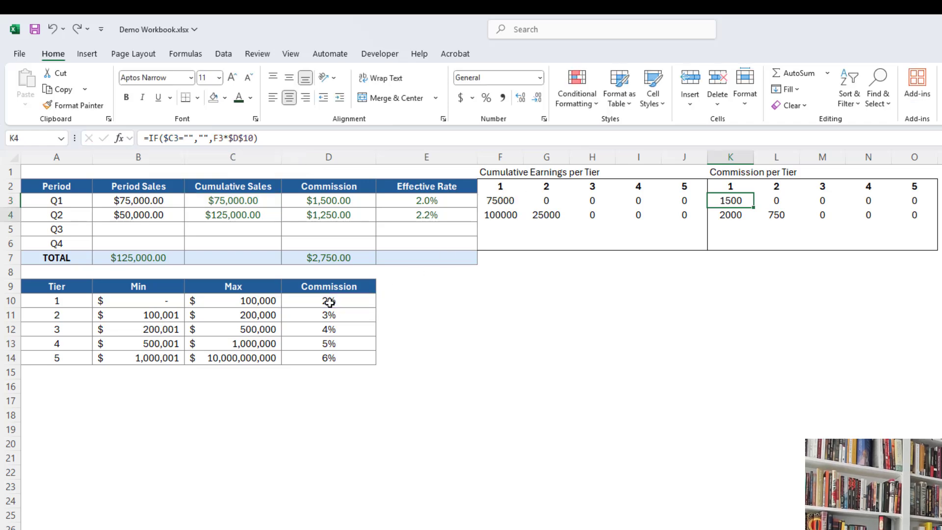
key("Right")
key("Right")
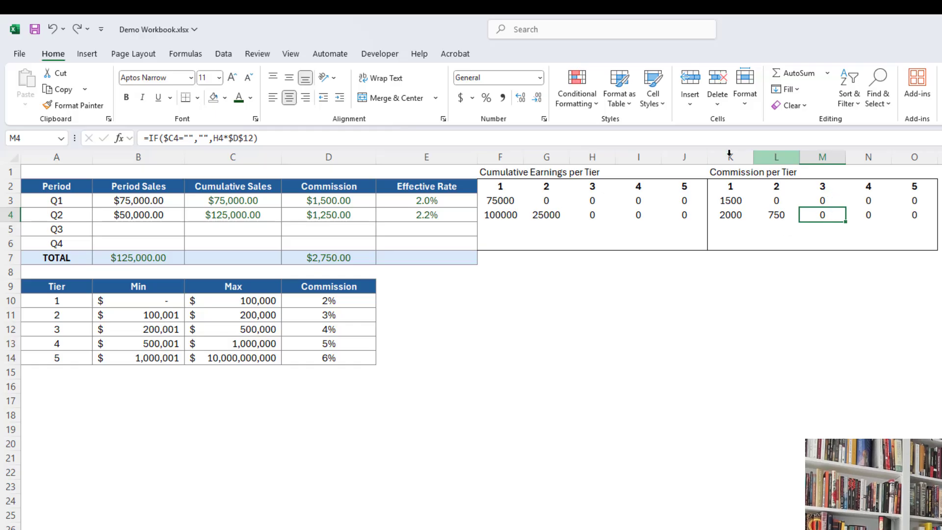
left_click(362, 144)
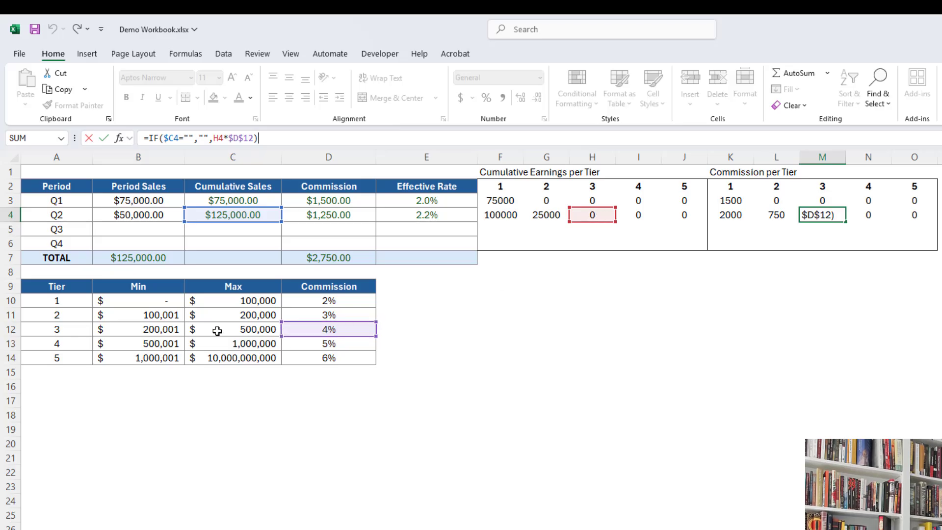
key("ctrl+Return")
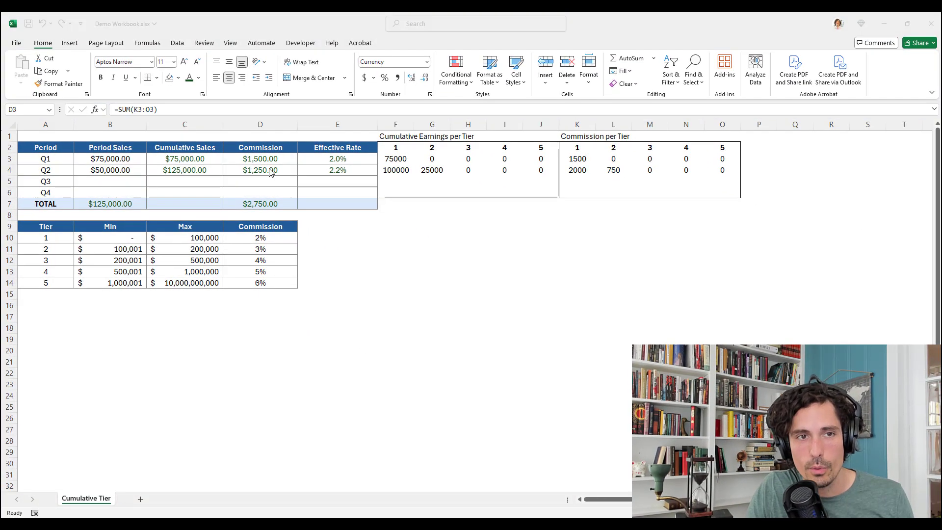
Inspect the Q1 commission formula in D3 and the commission per tier cells K3:O6 it draws on.
left_click(269, 169)
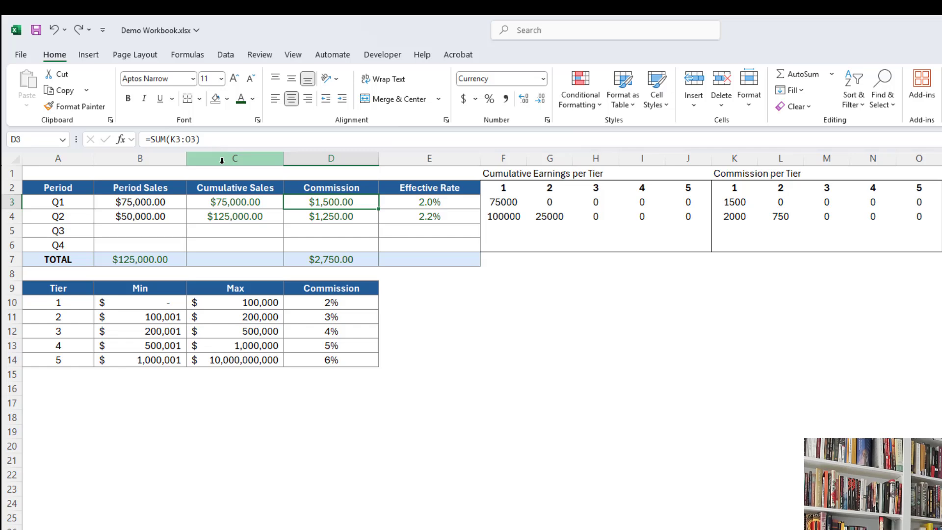
left_click(216, 140)
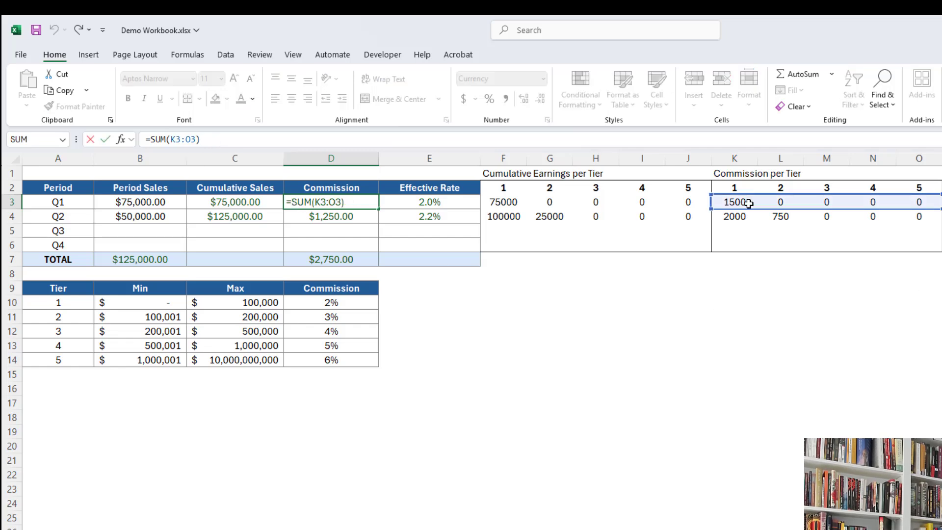
left_click(732, 202)
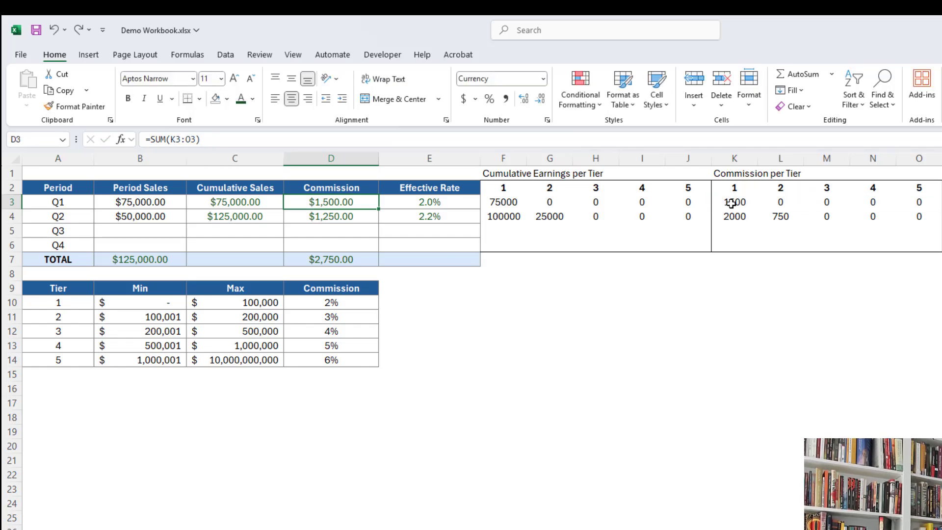
left_click_drag(732, 202, 925, 244)
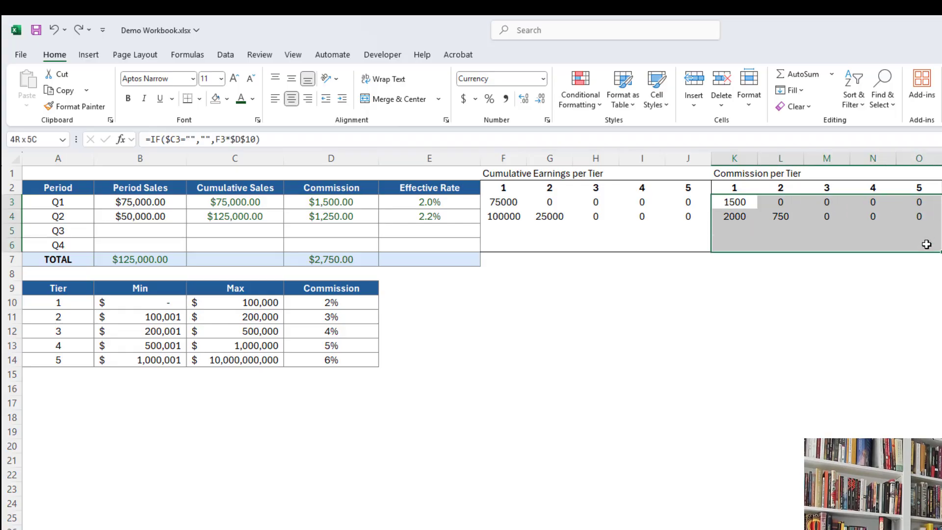
left_click(344, 202)
left_click(197, 140)
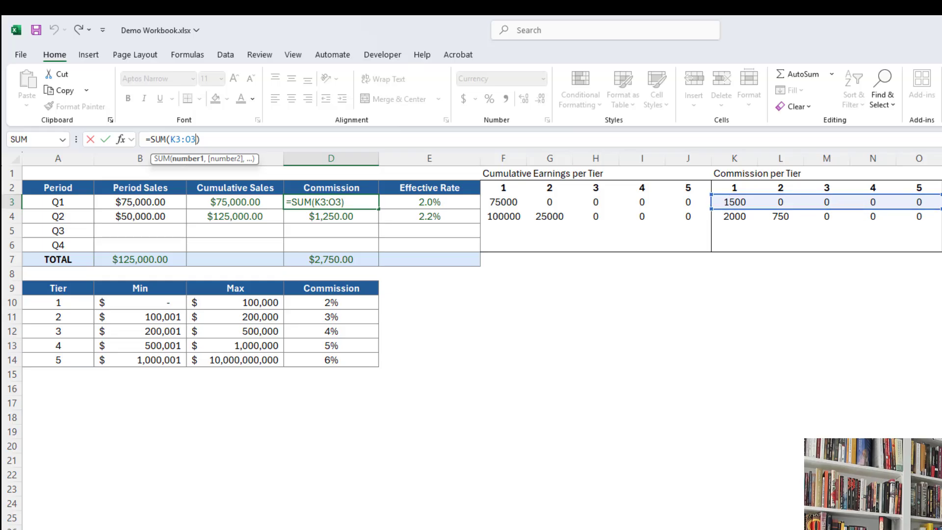
key("ctrl+Return")
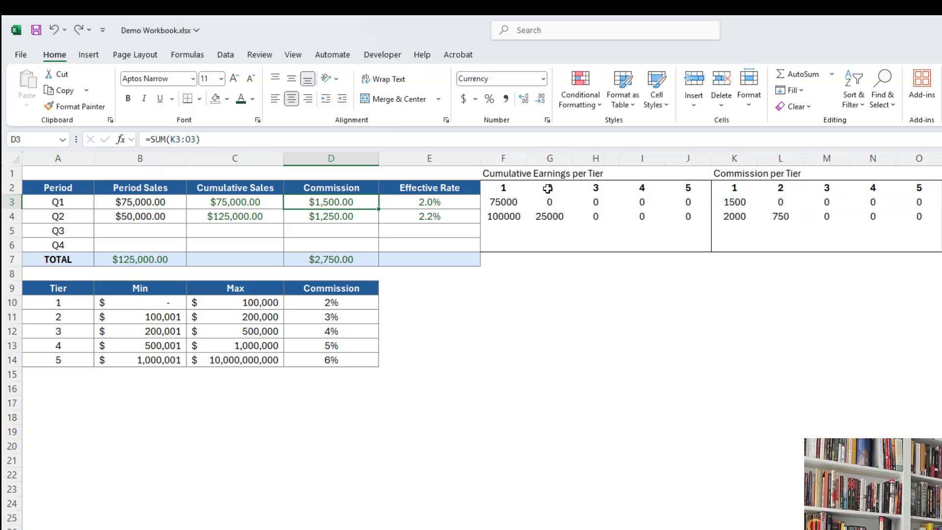
Re-enter the Q1 commission formula in D3 as =SUM(K3:O3).
type("=SUM(")
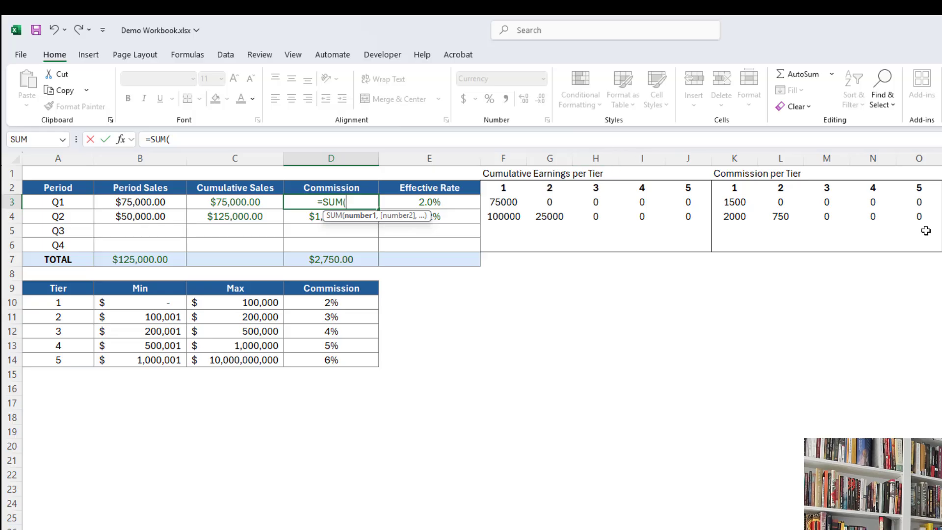
left_click_drag(721, 203, 910, 206)
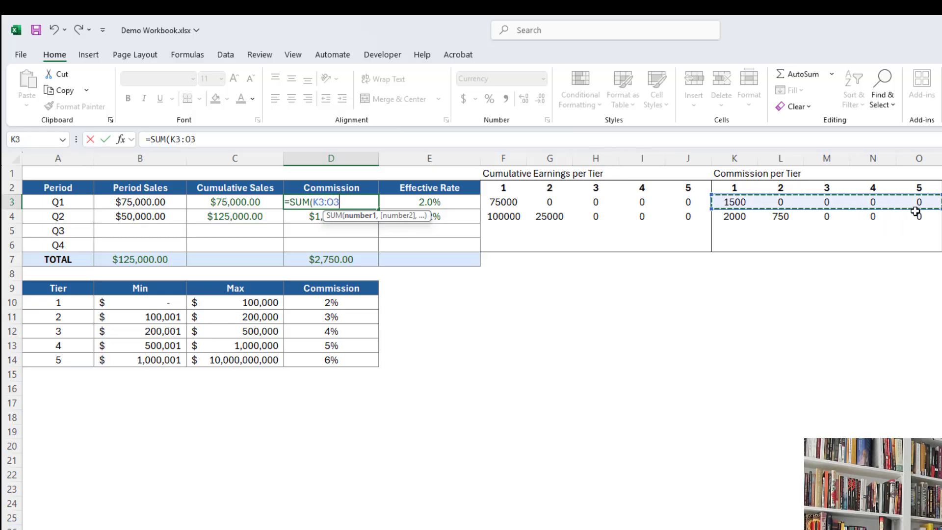
type(")")
key("Return")
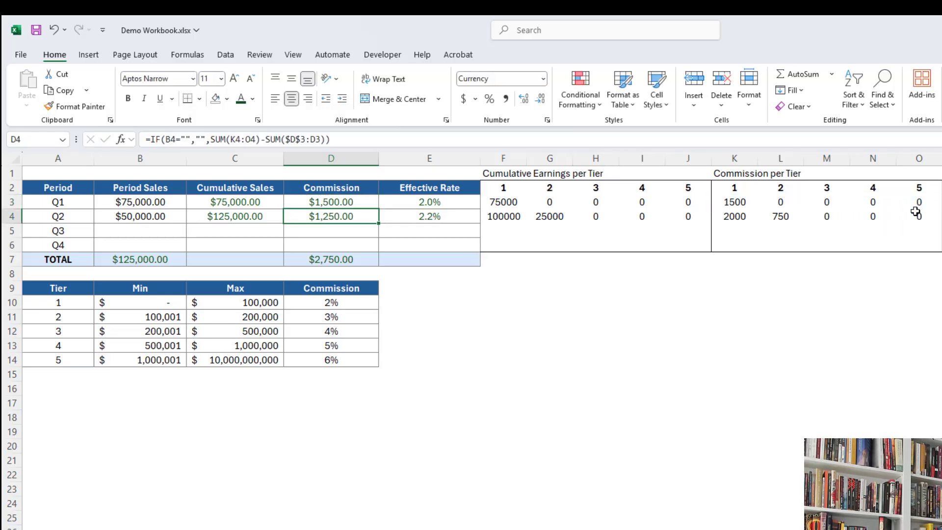
Examine the Q2 commission formula in D4, covering its blank check, tier sum and subtraction of prior commissions, leaving it unedited.
key("Up")
key("Down")
left_click(150, 136)
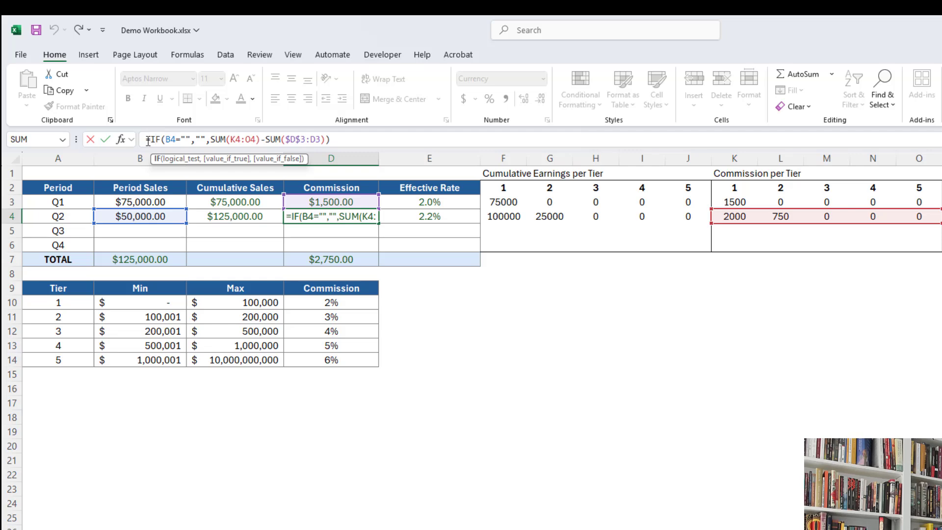
left_click_drag(166, 141, 326, 140)
left_click(213, 140)
key("Escape")
left_click(227, 139)
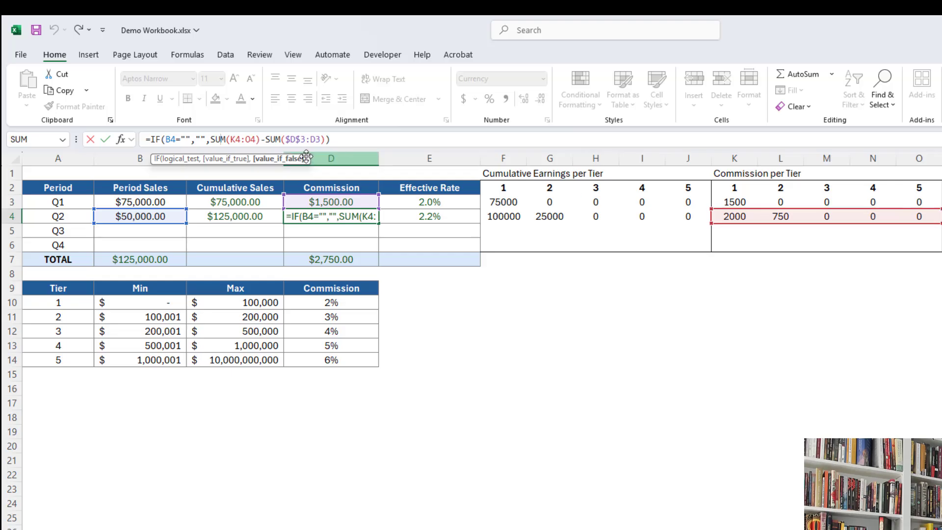
left_click(302, 140)
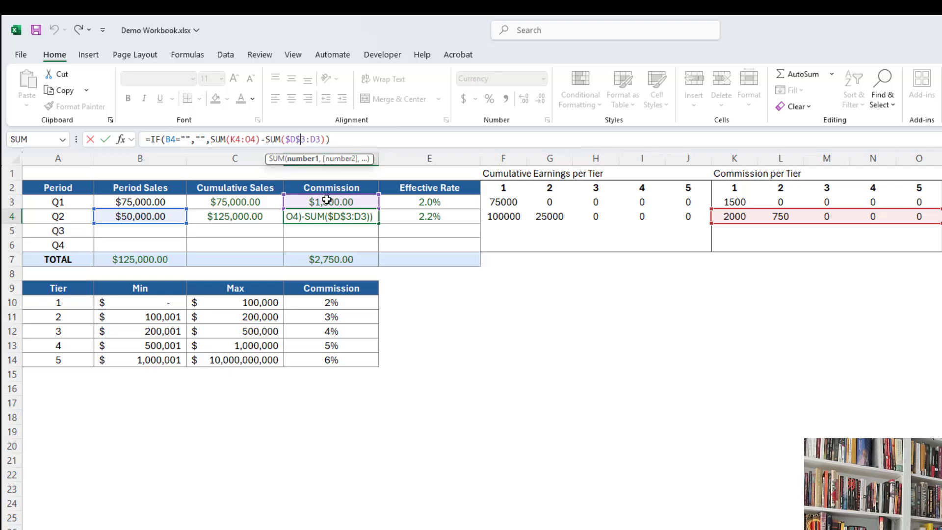
left_click(235, 140)
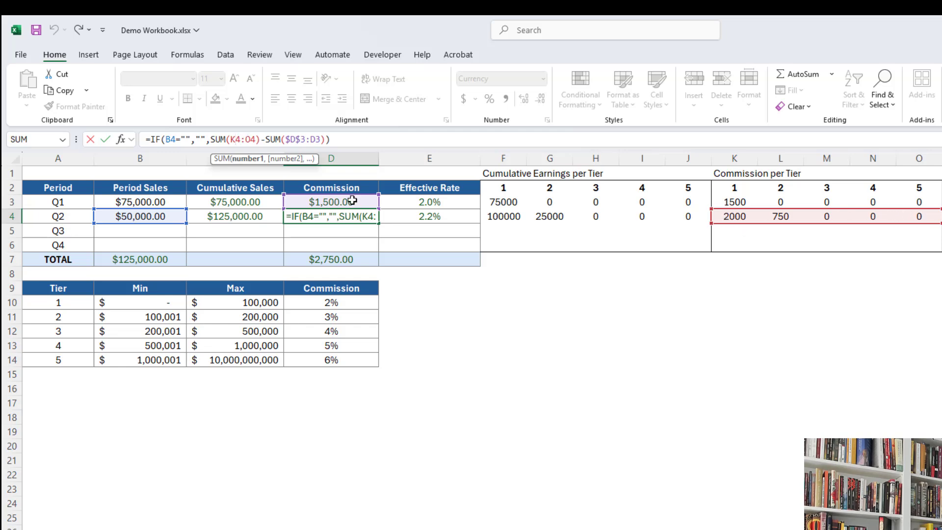
left_click_drag(265, 140, 319, 141)
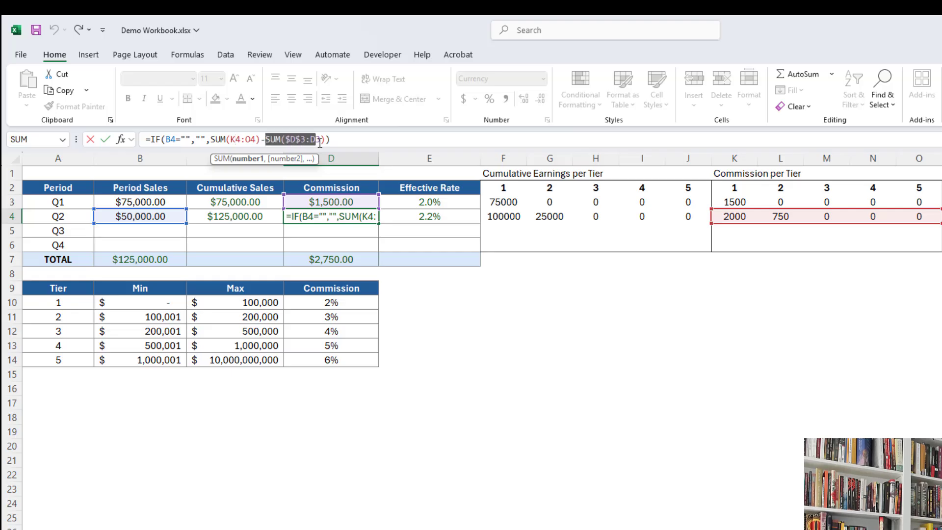
left_click(305, 139)
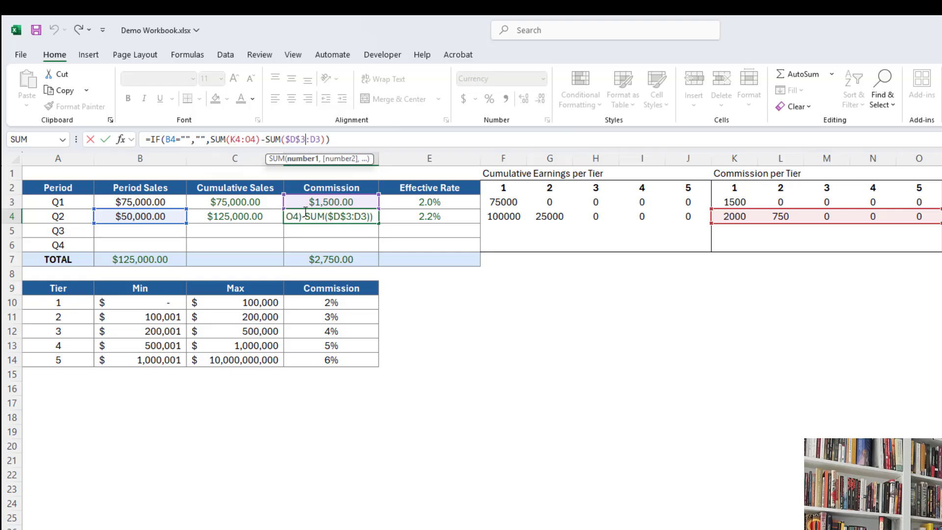
key("Escape")
Enter the simple Q2 commission formula =SUM(K4:O4)-D3 in D4.
type("=S")
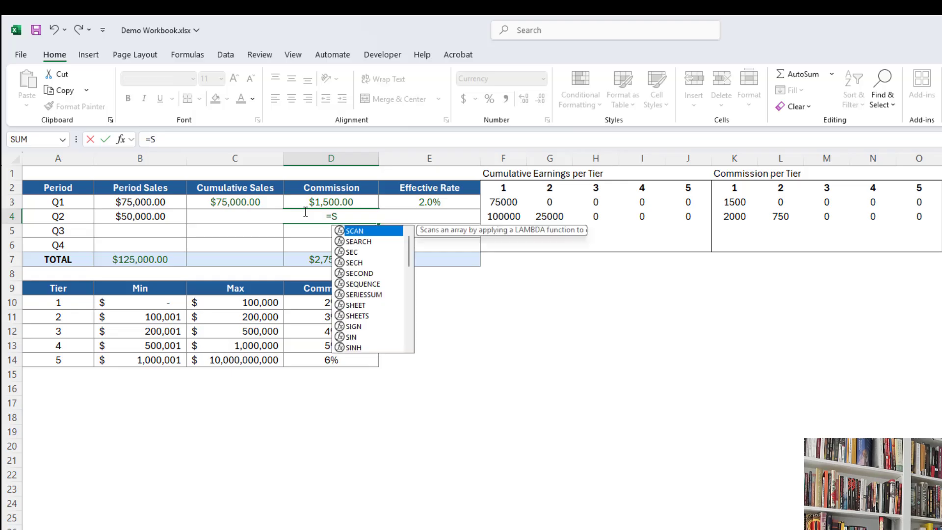
type("UM(")
left_click(740, 217)
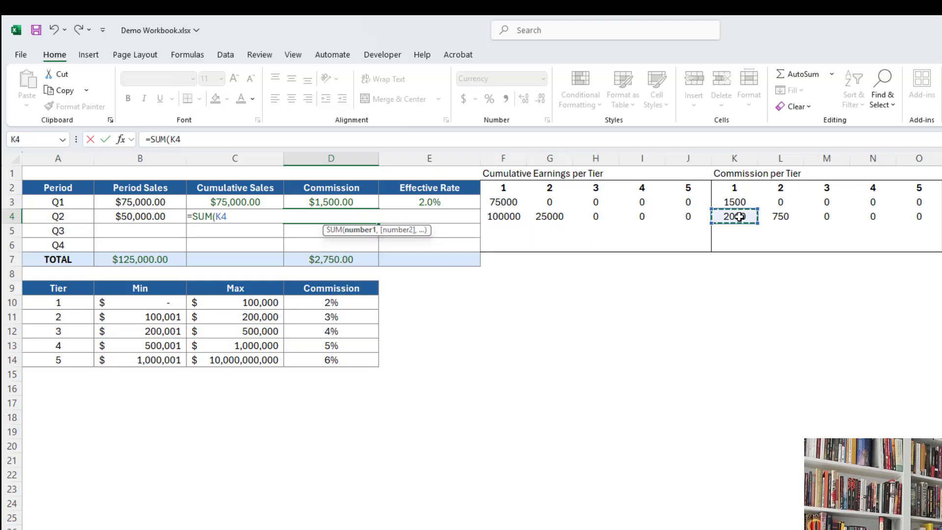
left_click_drag(739, 216, 922, 216)
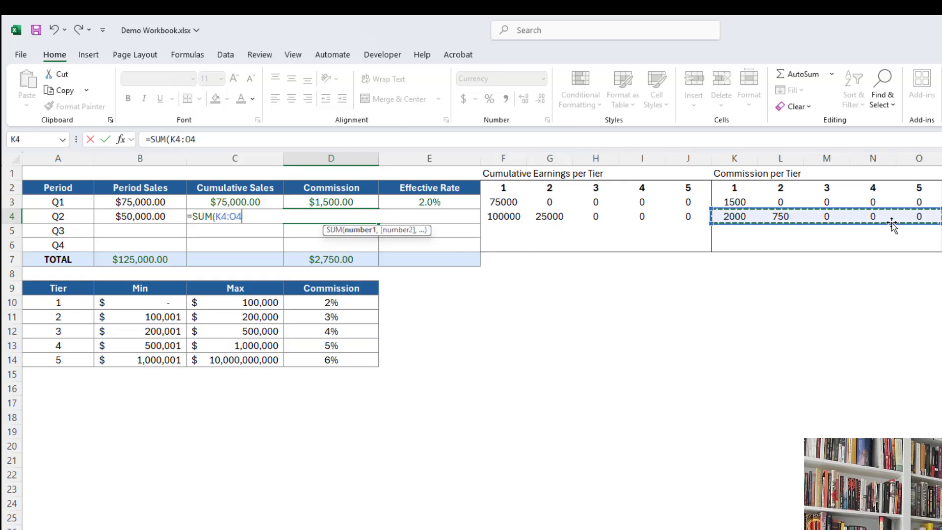
type(")-")
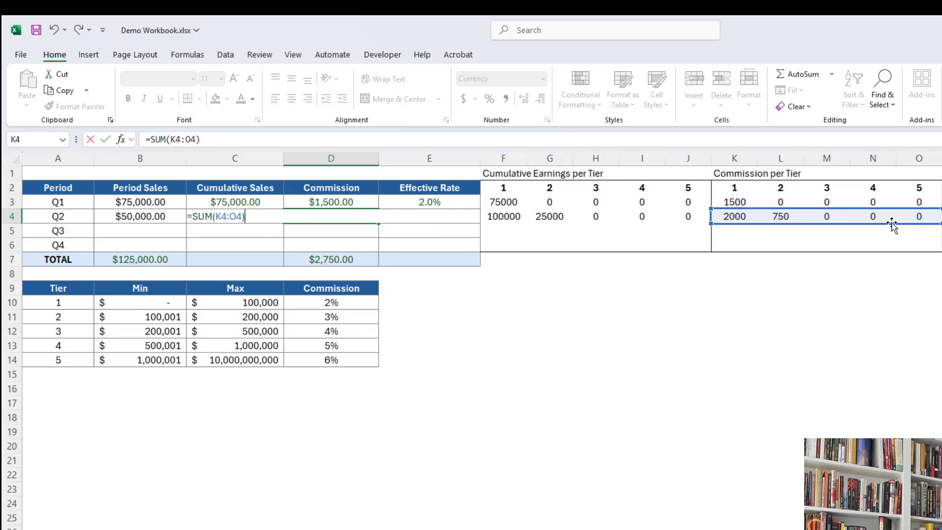
left_click(338, 202)
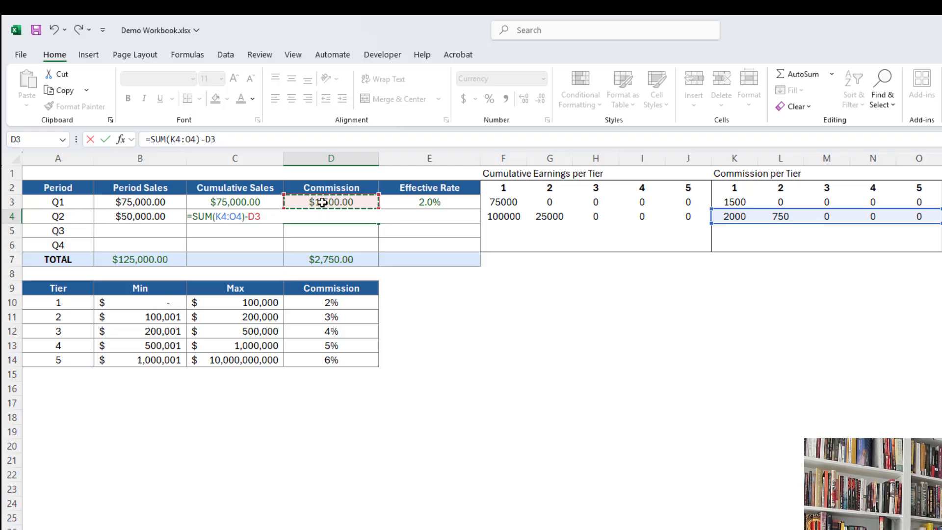
key("Return")
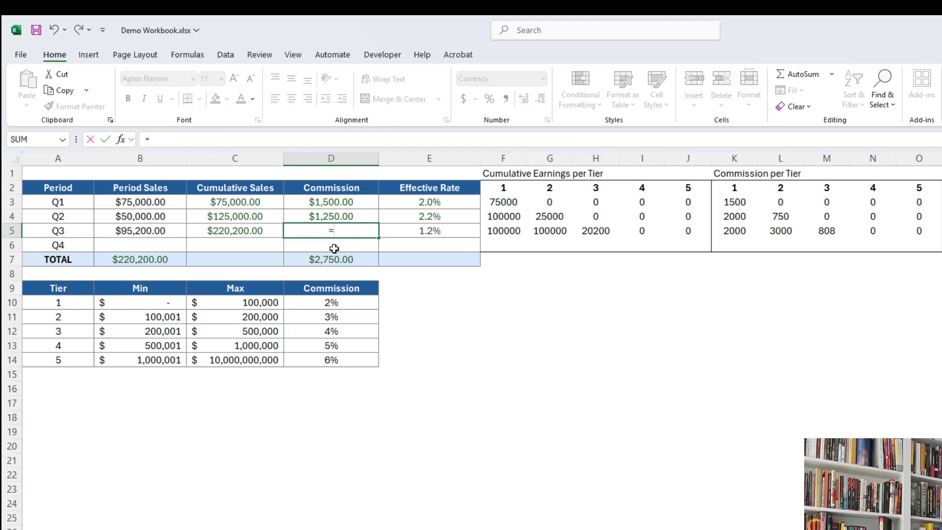
Enter the Q3 commission formula =SUM(K5:O5)-D4-D3 in D5.
type("SUM(")
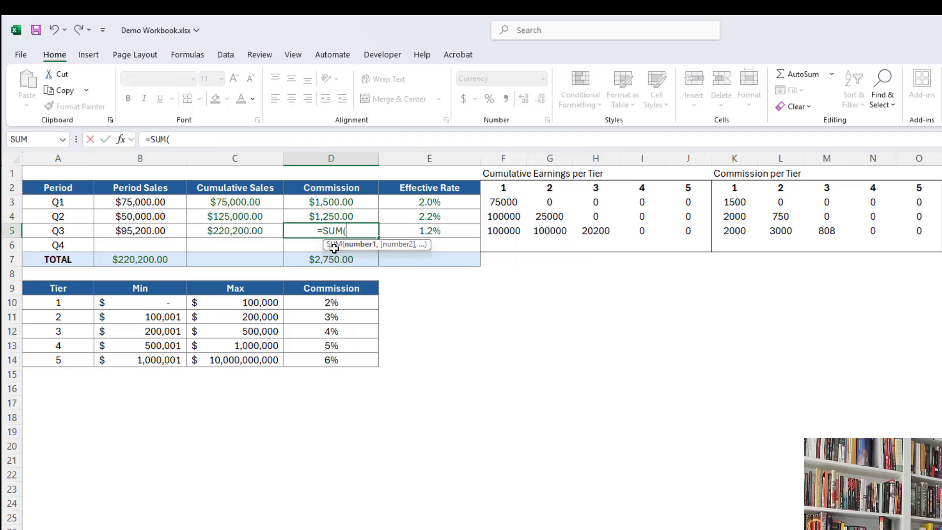
left_click_drag(739, 230, 903, 230)
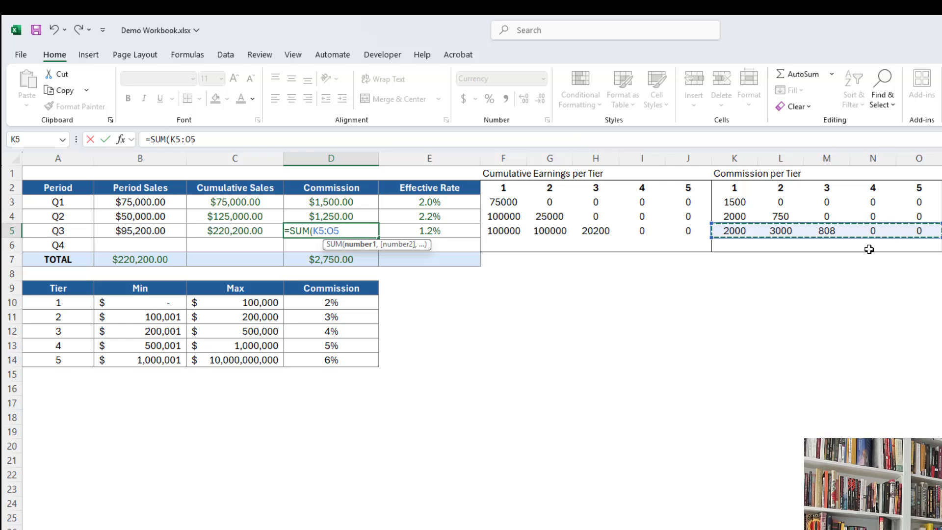
type(")-")
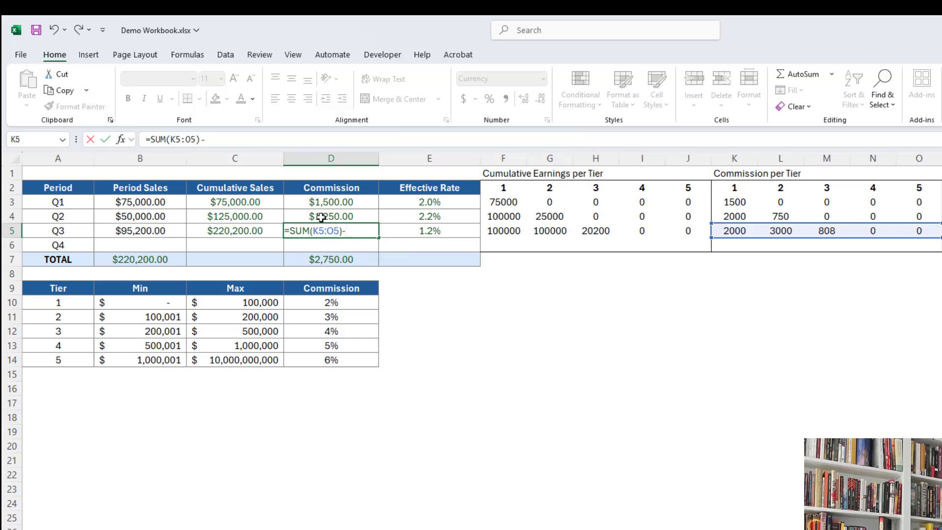
left_click(341, 216)
type("-")
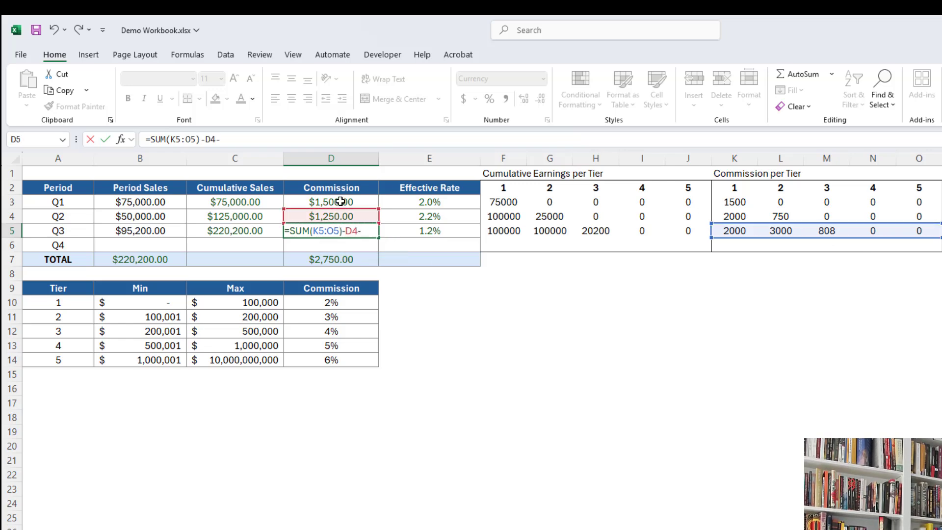
left_click(341, 201)
key("Return")
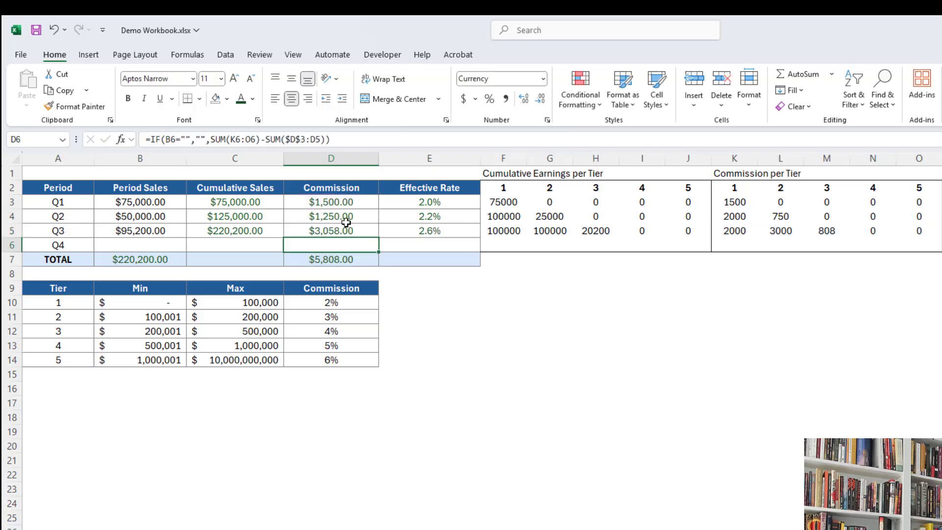
Start a new Q2 commission formula in D4 that returns blank for empty sales, otherwise sums tier commissions: =IF(B4="","",SUM(K4:O4).
left_click(344, 220)
left_click(346, 203)
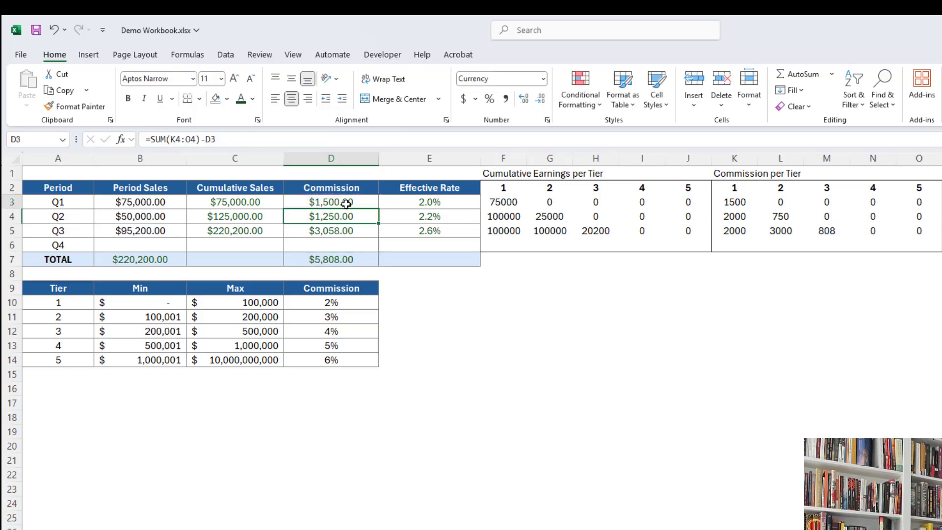
left_click(346, 216)
type("=IF(")
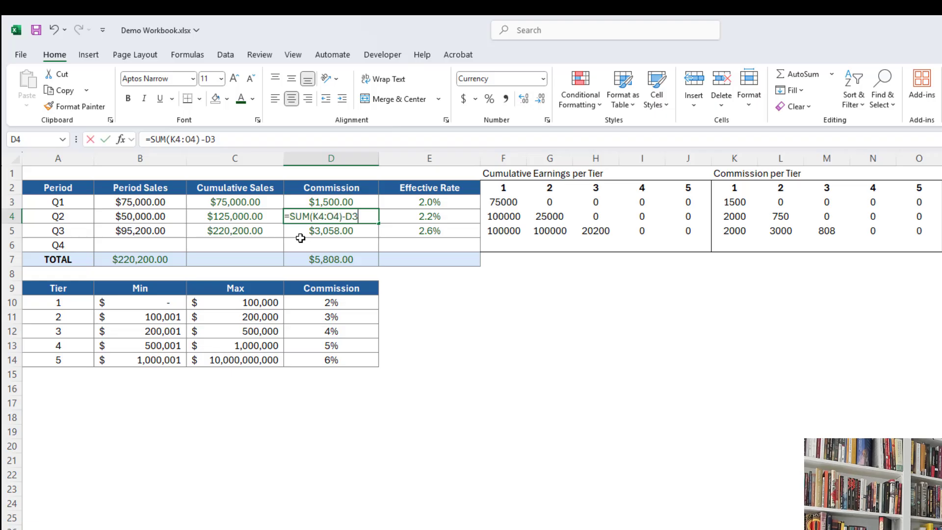
left_click(141, 220)
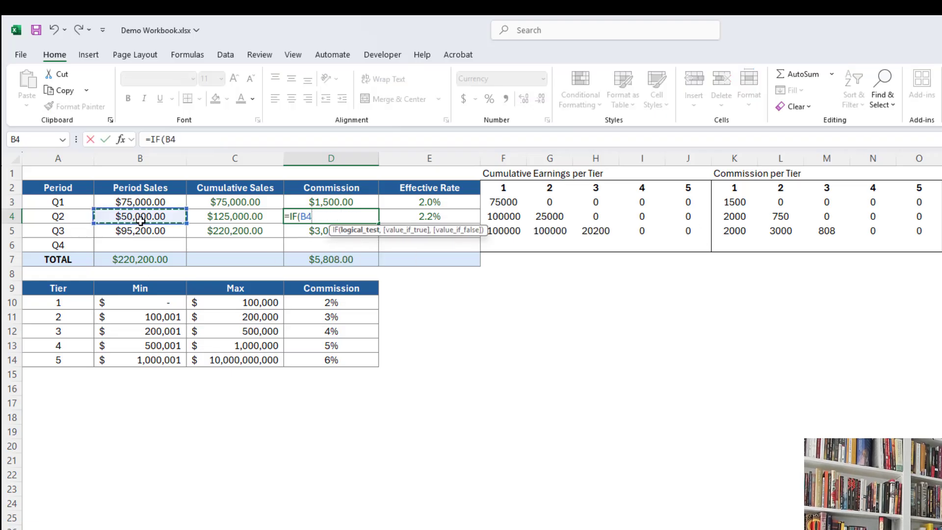
type("=\"\",\"\",")
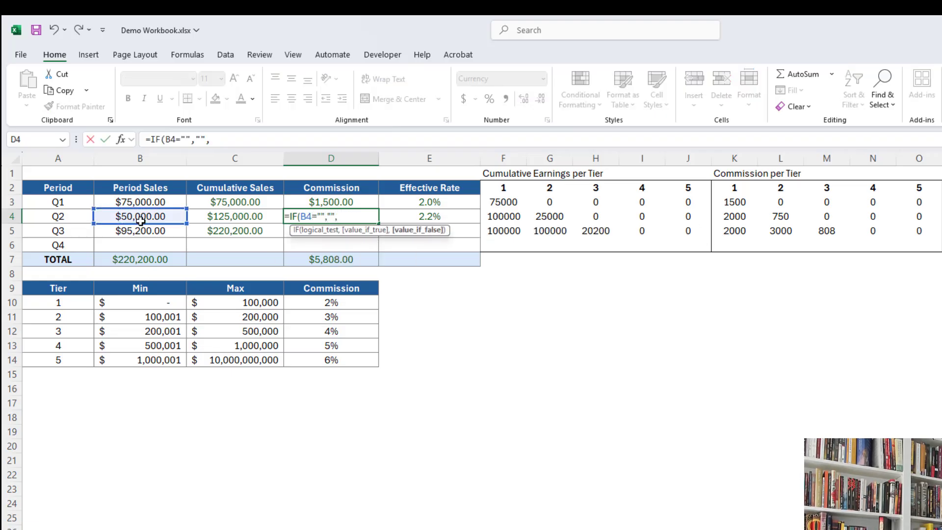
type("SUM(")
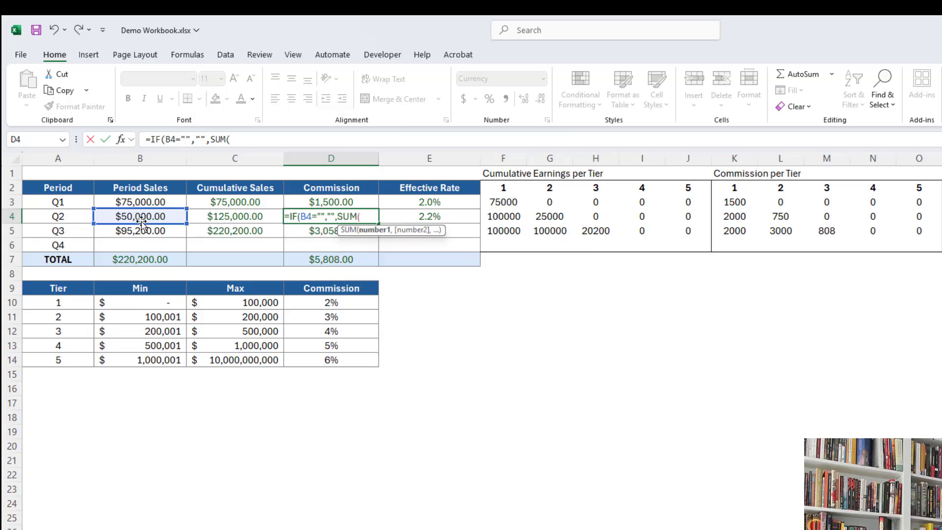
left_click_drag(735, 216, 905, 221)
Complete the D4 formula by subtracting prior commissions with -SUM(D$3:D3), locking the row of the range's first cell.
type(")-")
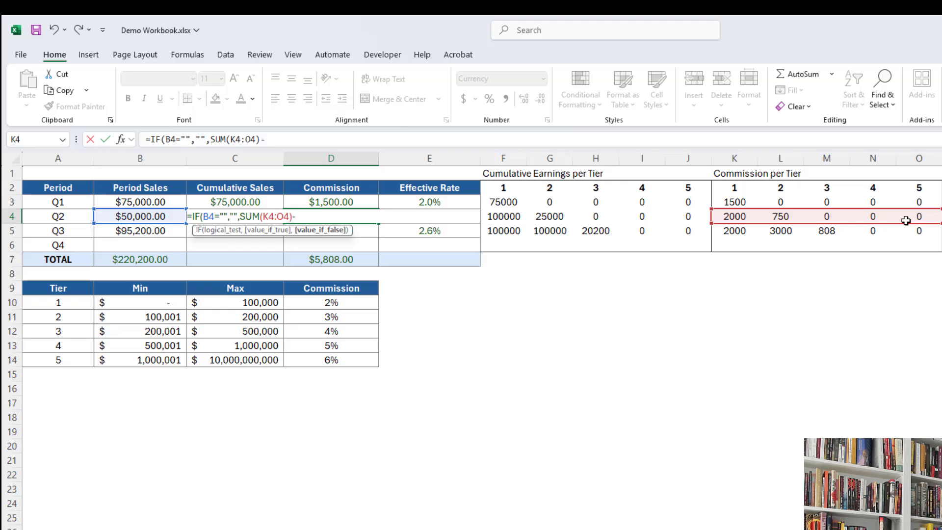
type("SUM(")
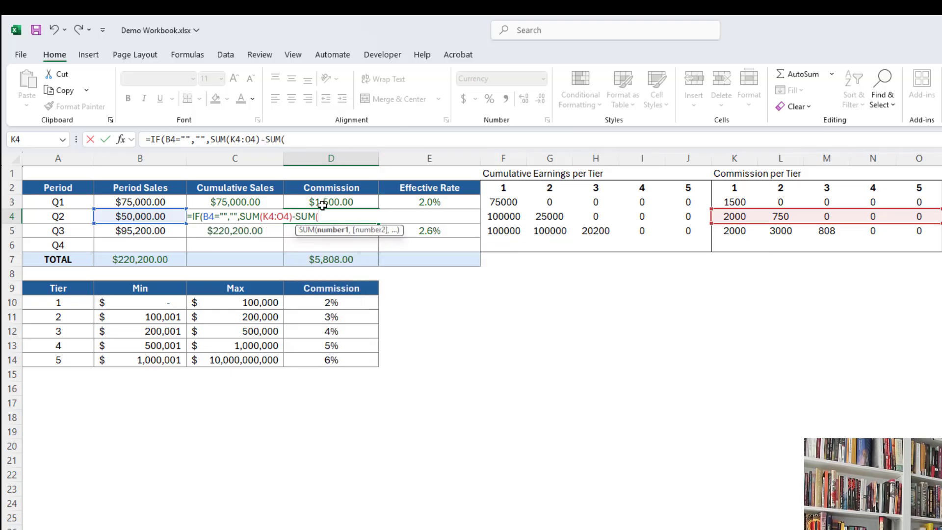
left_click(323, 203)
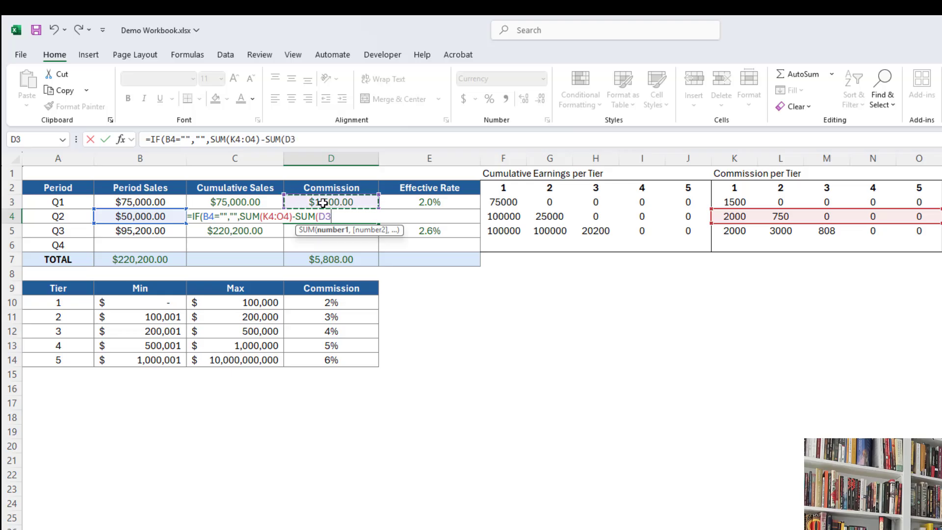
type(":O4)")
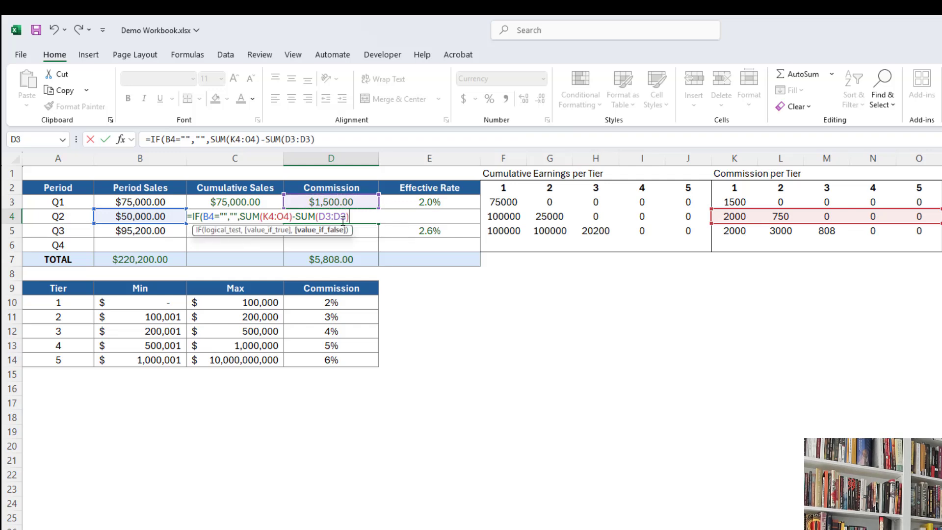
left_click(326, 214)
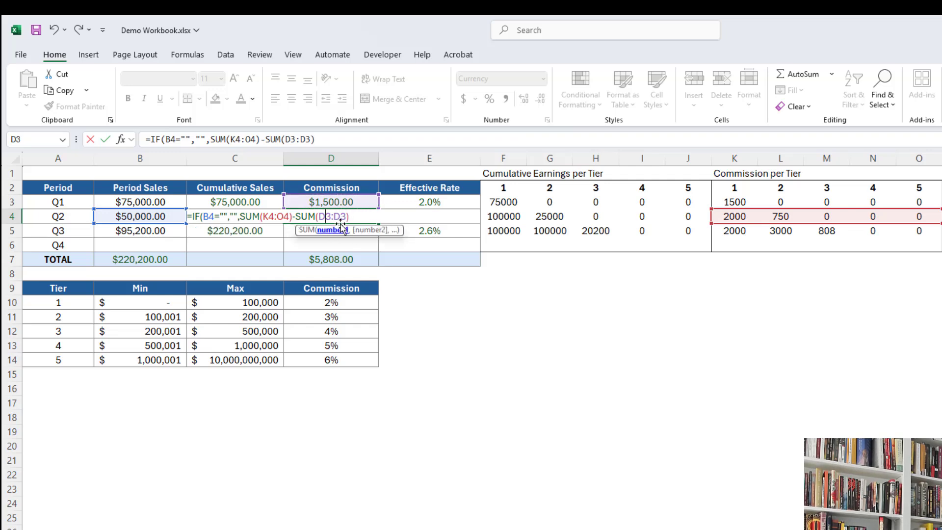
type("$")
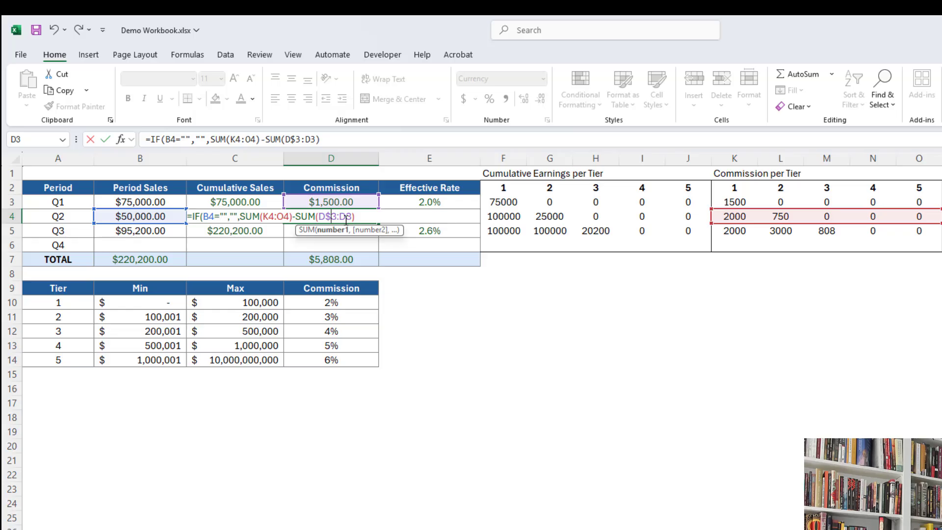
key("Return")
key("Return")
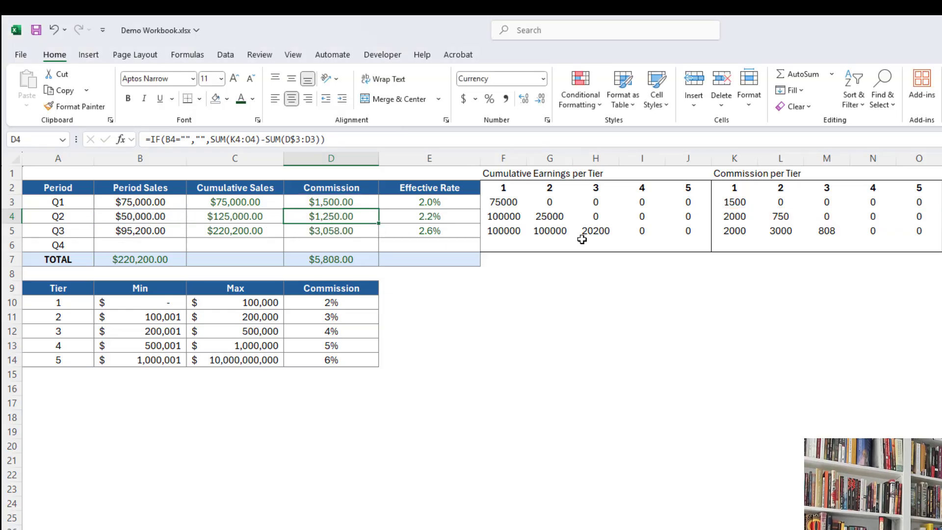
Copy the Q2 commission formula from D4 through D6 with Paste Special and check the Q3 formula in D5.
key("ctrl+c")
key("shift+Down")
key("shift+Down")
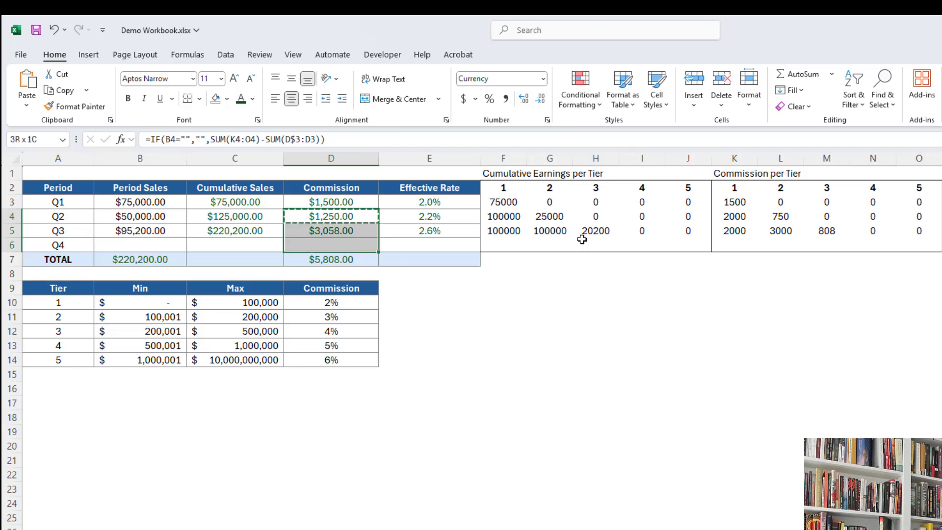
key("ctrl+alt+v")
key("Return")
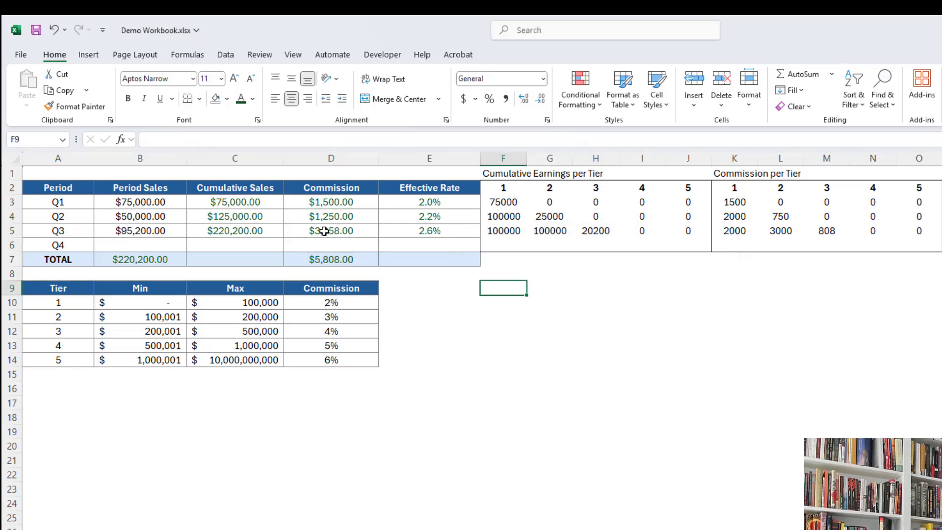
left_click(330, 234)
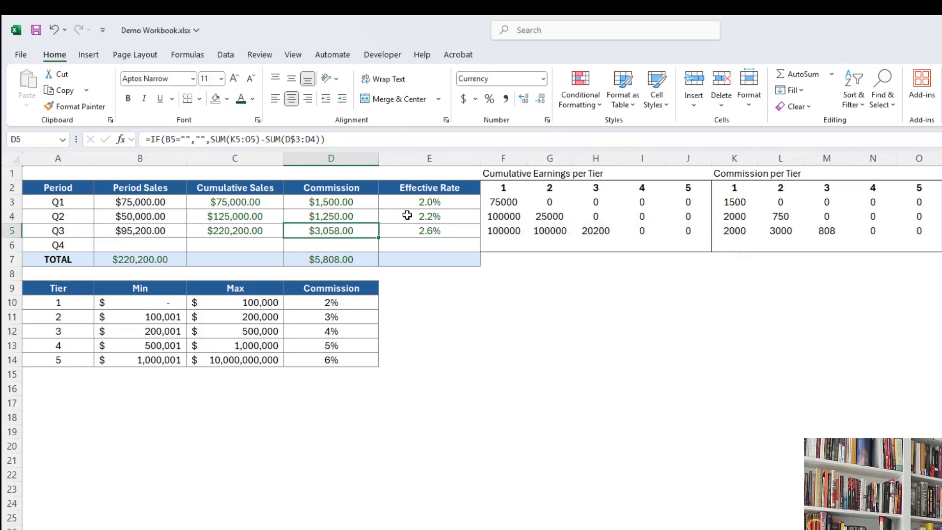
Examine the Effective Rate formulas in E3, E4 and E5, focusing on how summed commissions are divided by cumulative sales.
left_click(419, 205)
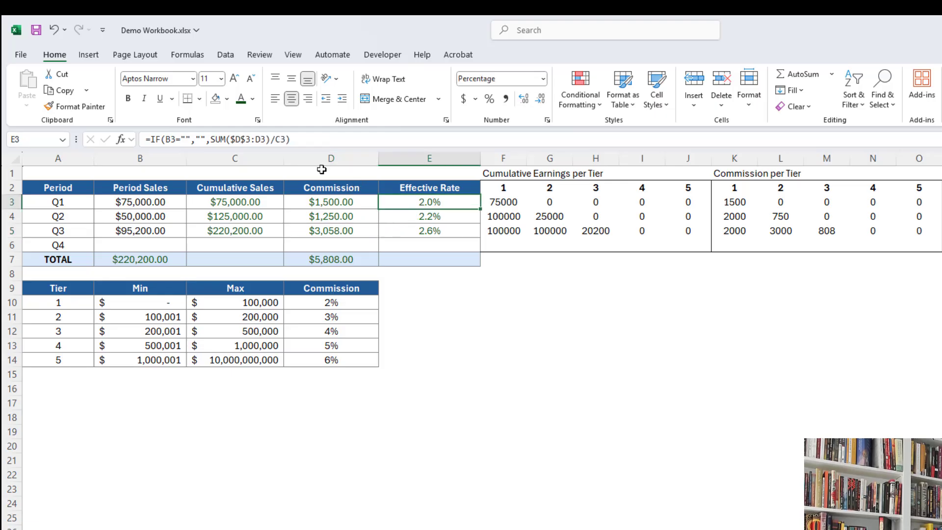
left_click(312, 138)
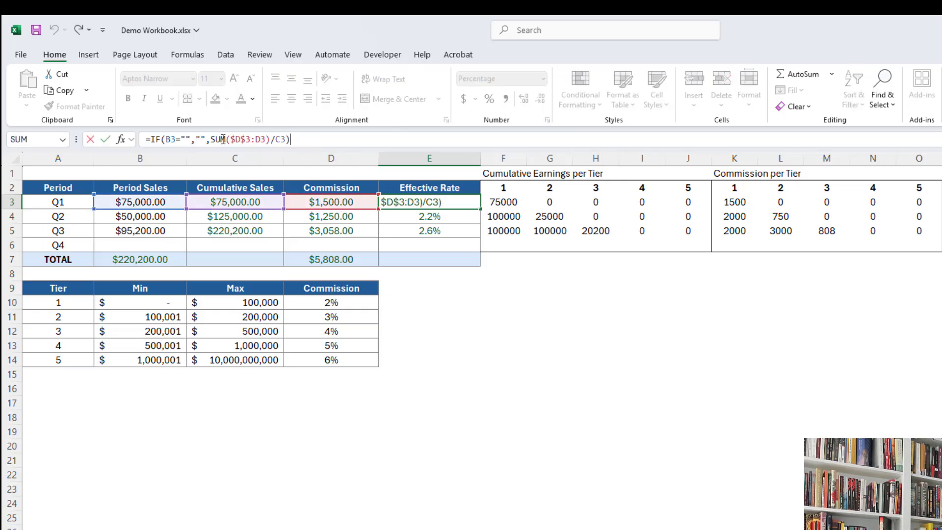
left_click_drag(215, 139, 269, 139)
left_click(276, 146)
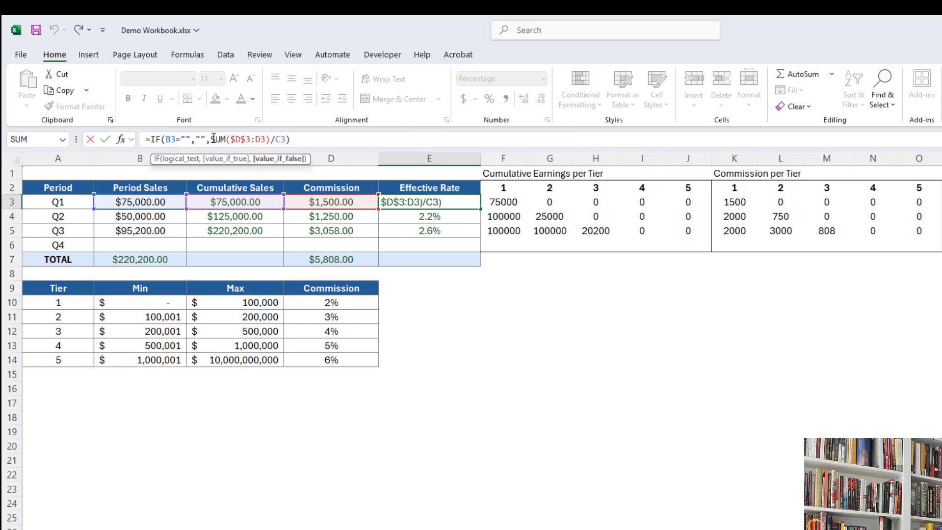
left_click_drag(212, 139, 265, 139)
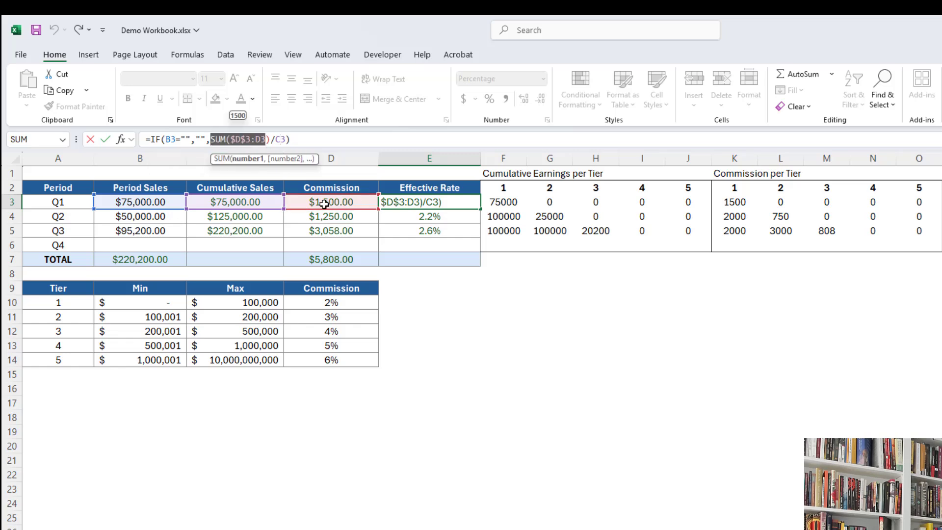
key("Escape")
left_click(448, 215)
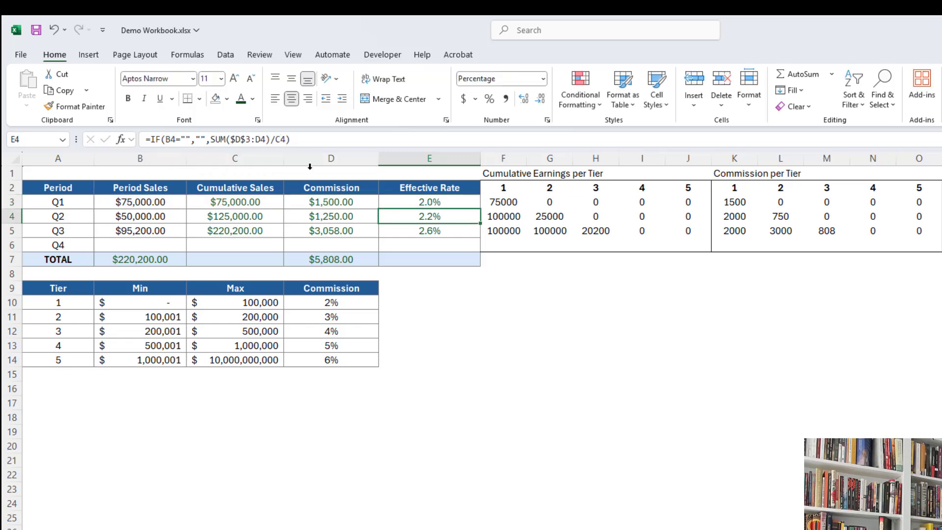
left_click(256, 139)
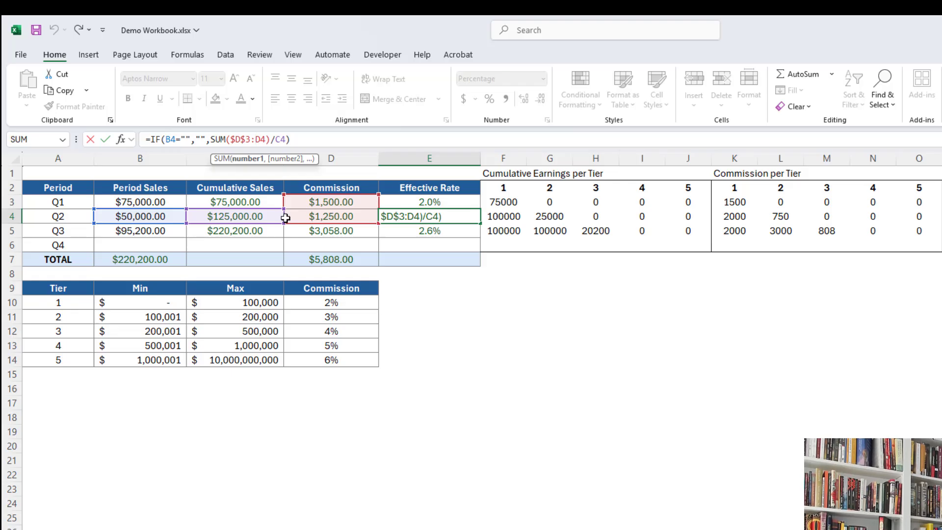
key("Return")
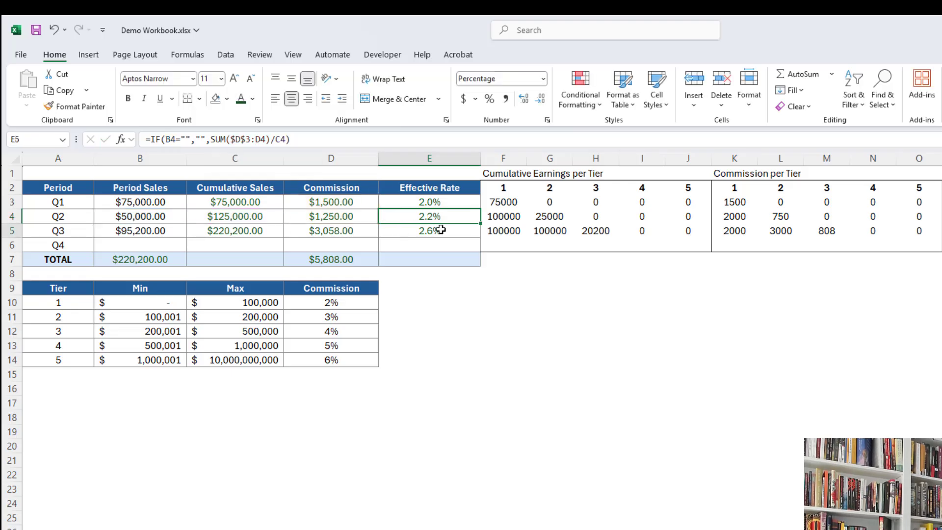
left_click(294, 146)
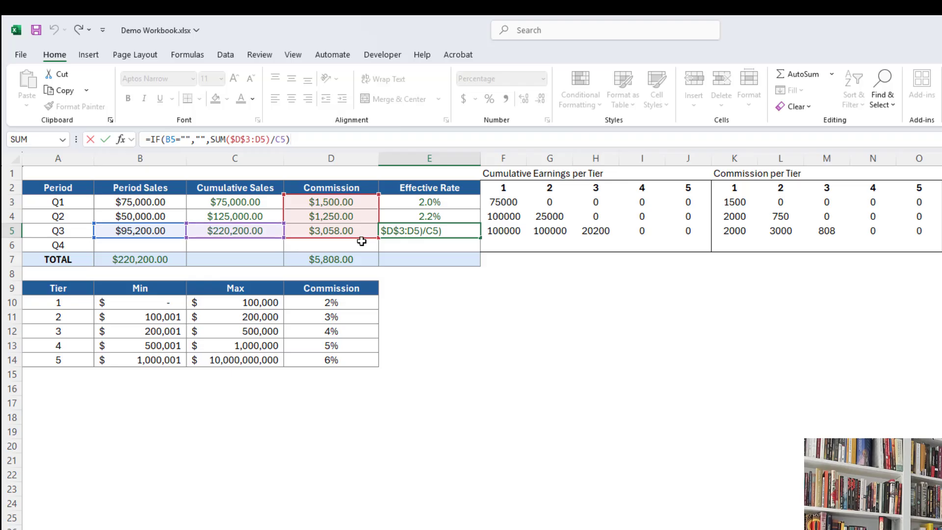
left_click(448, 230)
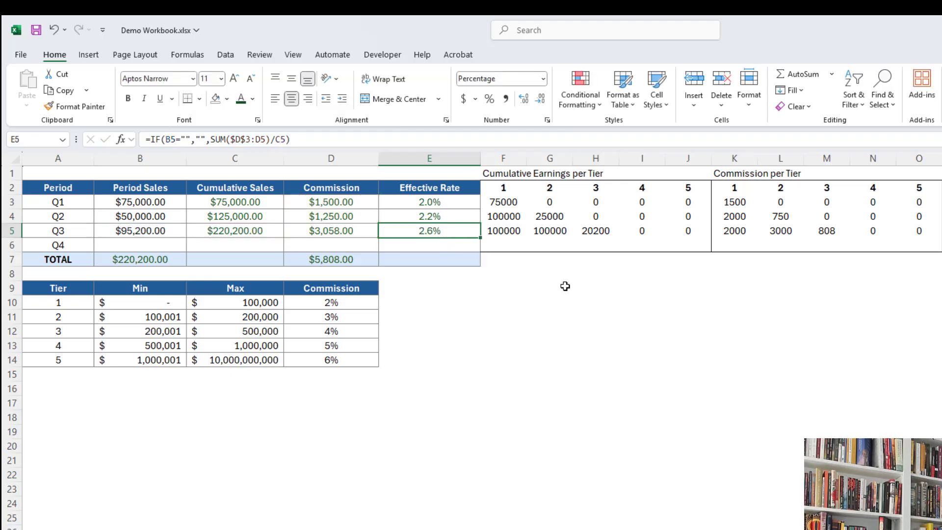
Hide helper columns F through O containing the cumulative earnings and commission per tier.
left_click(508, 159)
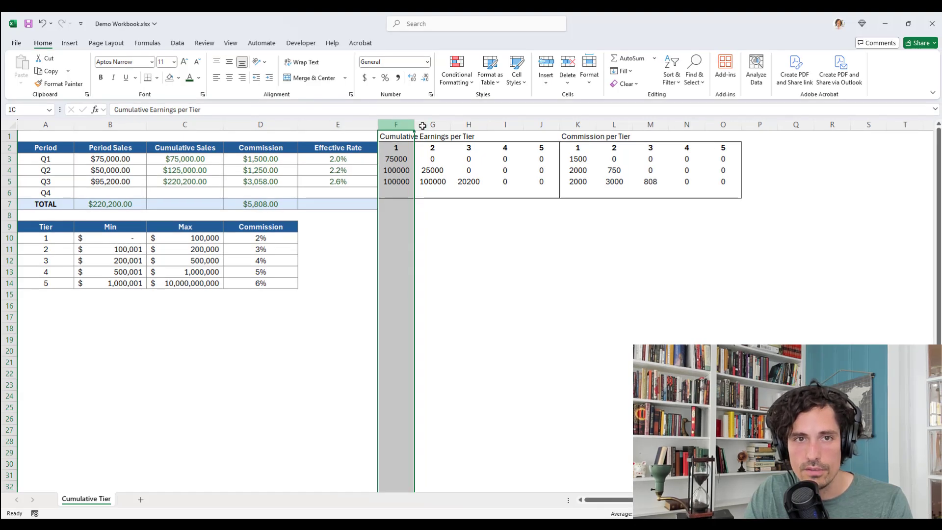
left_click_drag(422, 126, 728, 120)
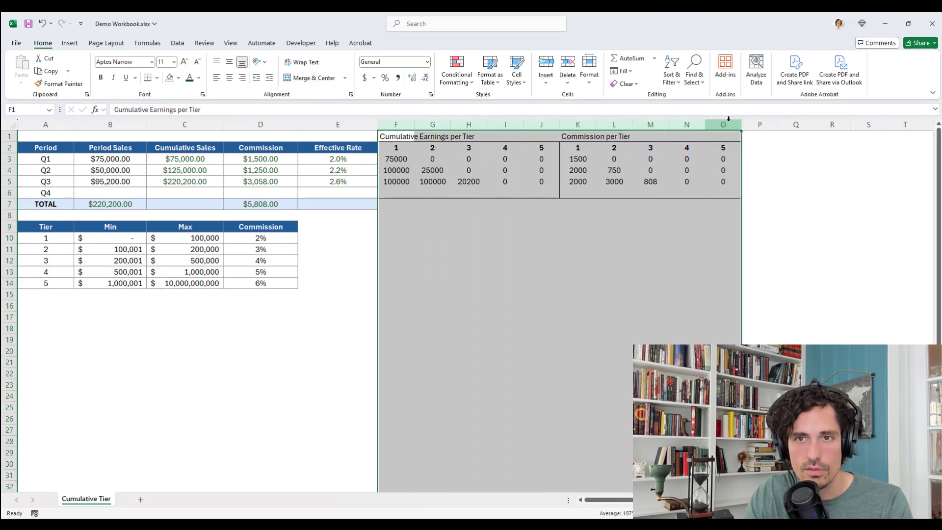
right_click(726, 121)
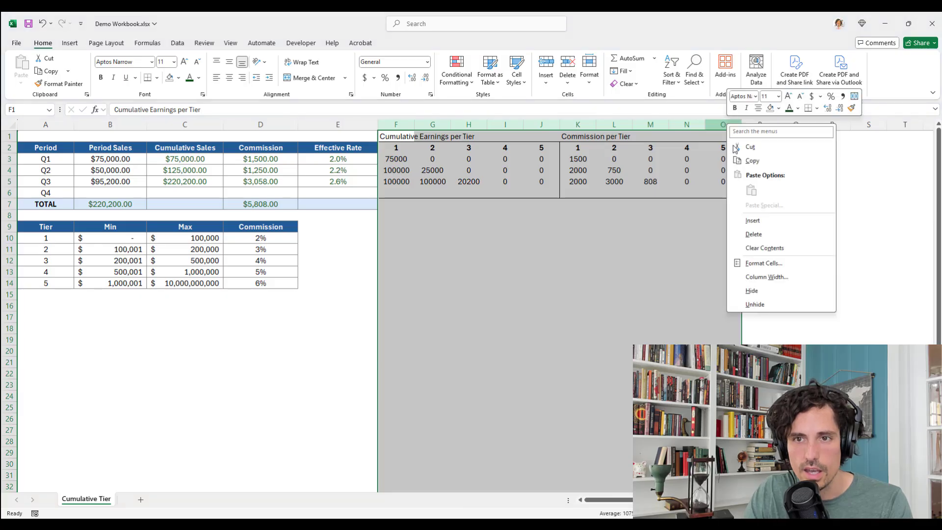
left_click(761, 292)
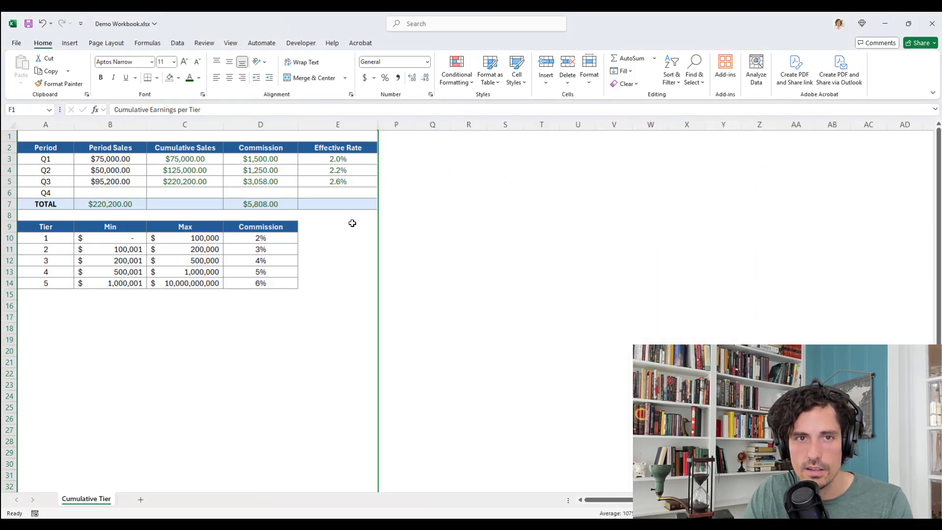
left_click(353, 223)
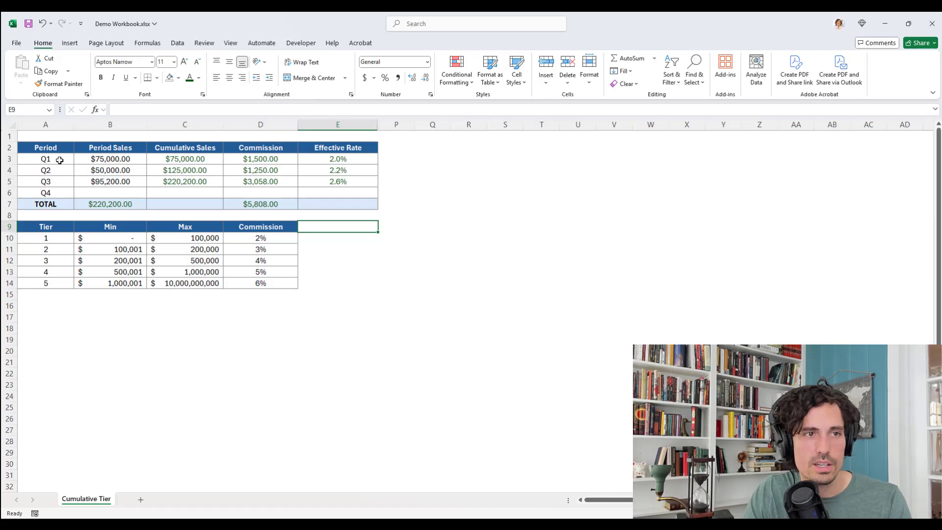
left_click_drag(45, 158, 347, 191)
left_click(426, 260)
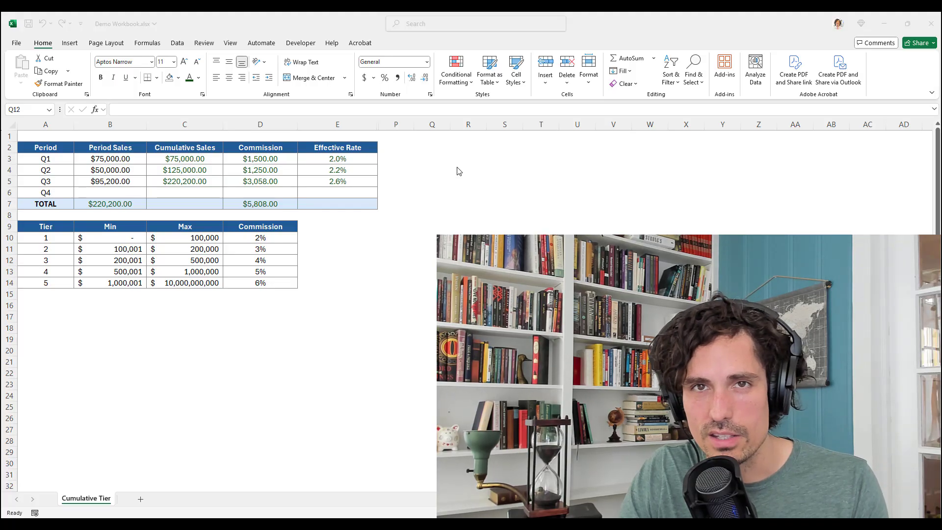
left_click(417, 185)
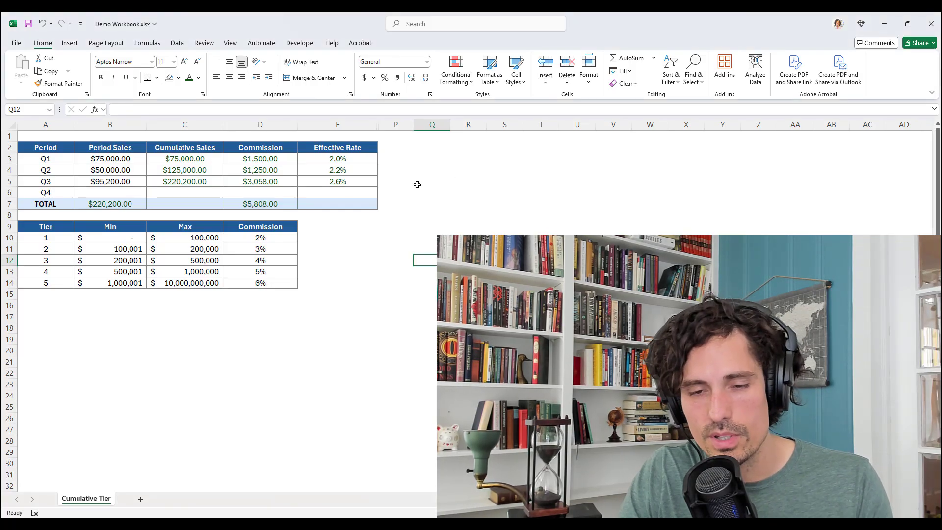